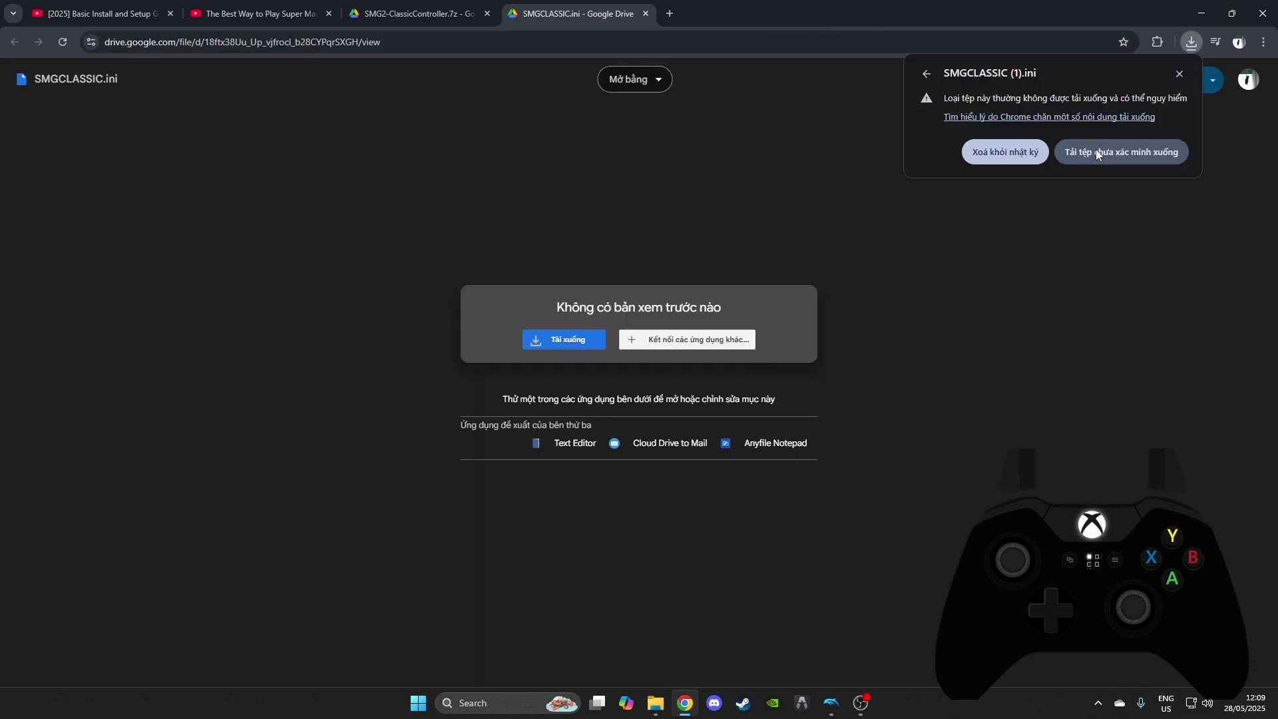
Step: Download the unverified SMGCLASSIC.ini file despite the browser's block and show it in its folder
{"action": "left_click", "coordinate": [1095, 149]}
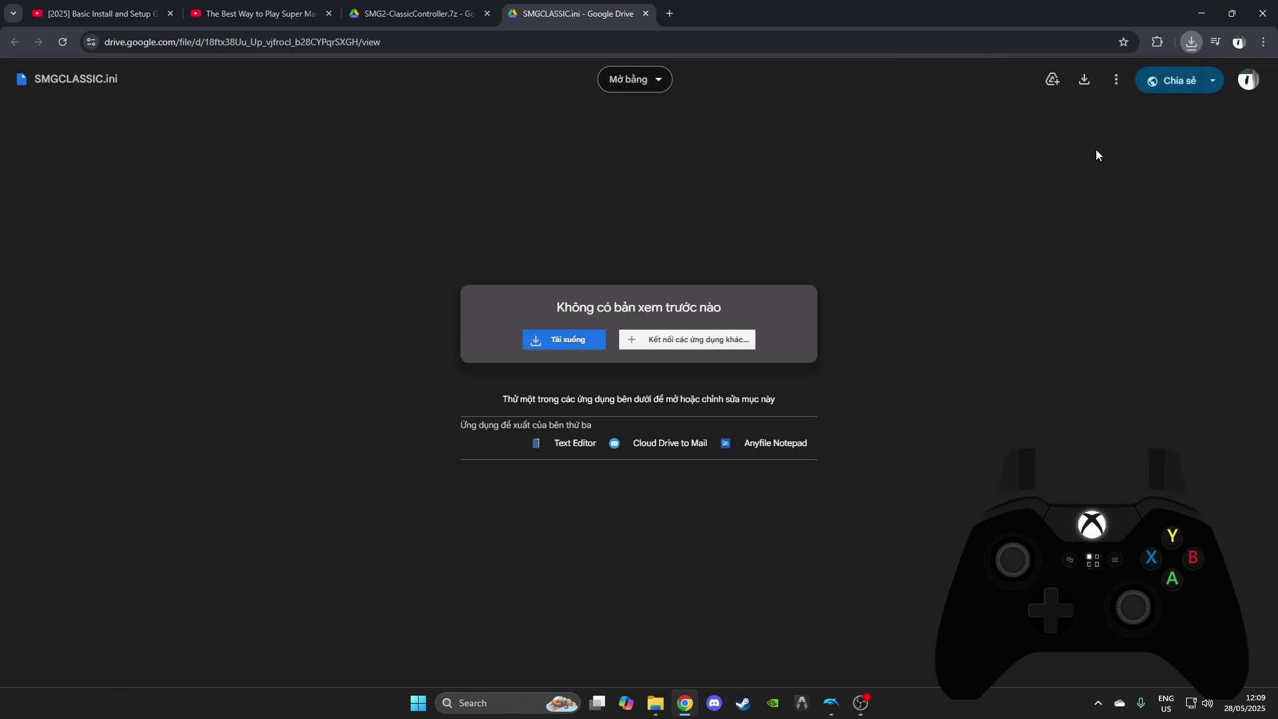
{"action": "left_click", "coordinate": [1188, 47]}
{"action": "left_click", "coordinate": [1176, 112]}
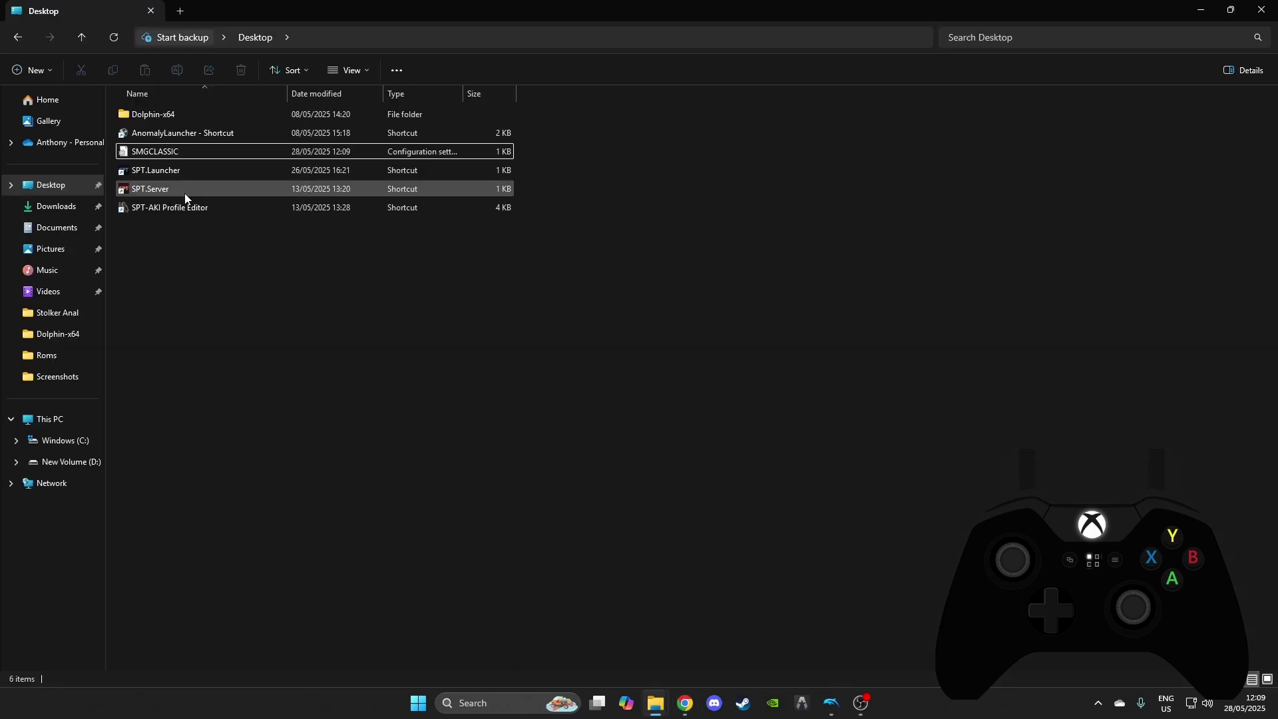
Step: Copy the downloaded SMGCLASSIC configuration file and open the Dolphin-x64 folder on the Desktop
{"action": "right_click", "coordinate": [154, 152]}
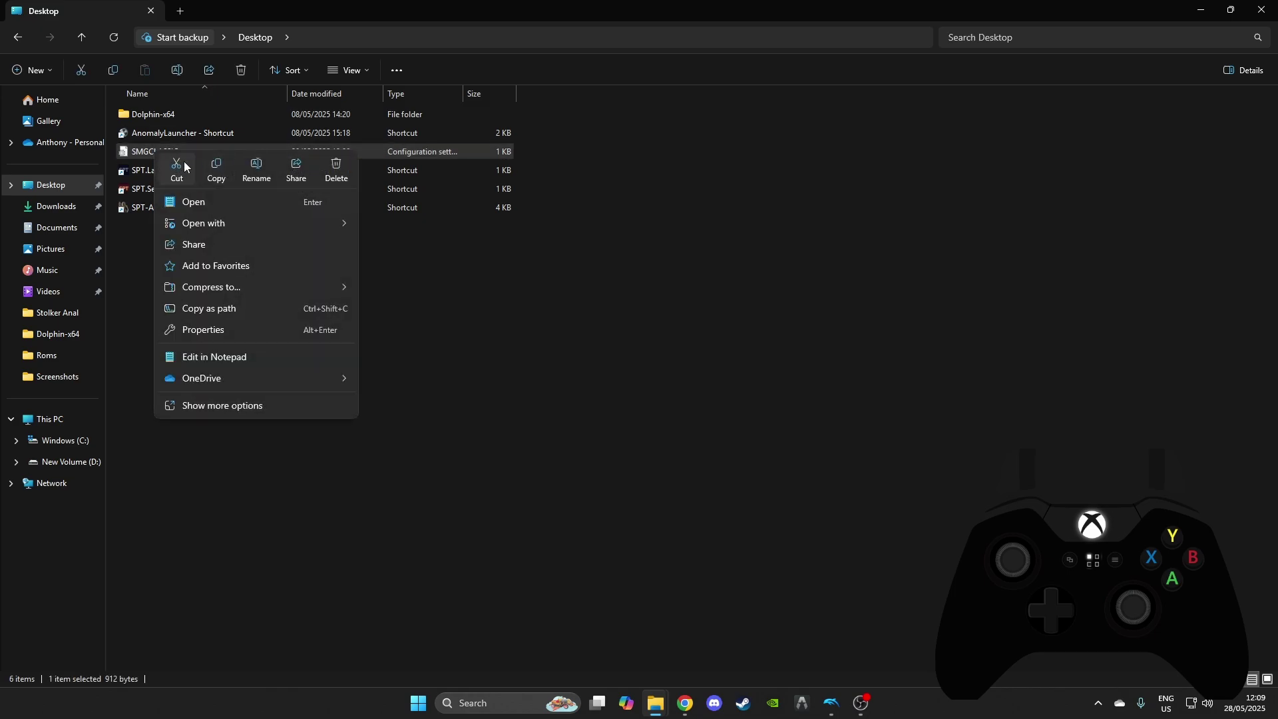
{"action": "left_click", "coordinate": [220, 167]}
{"action": "double_click", "coordinate": [166, 114]}
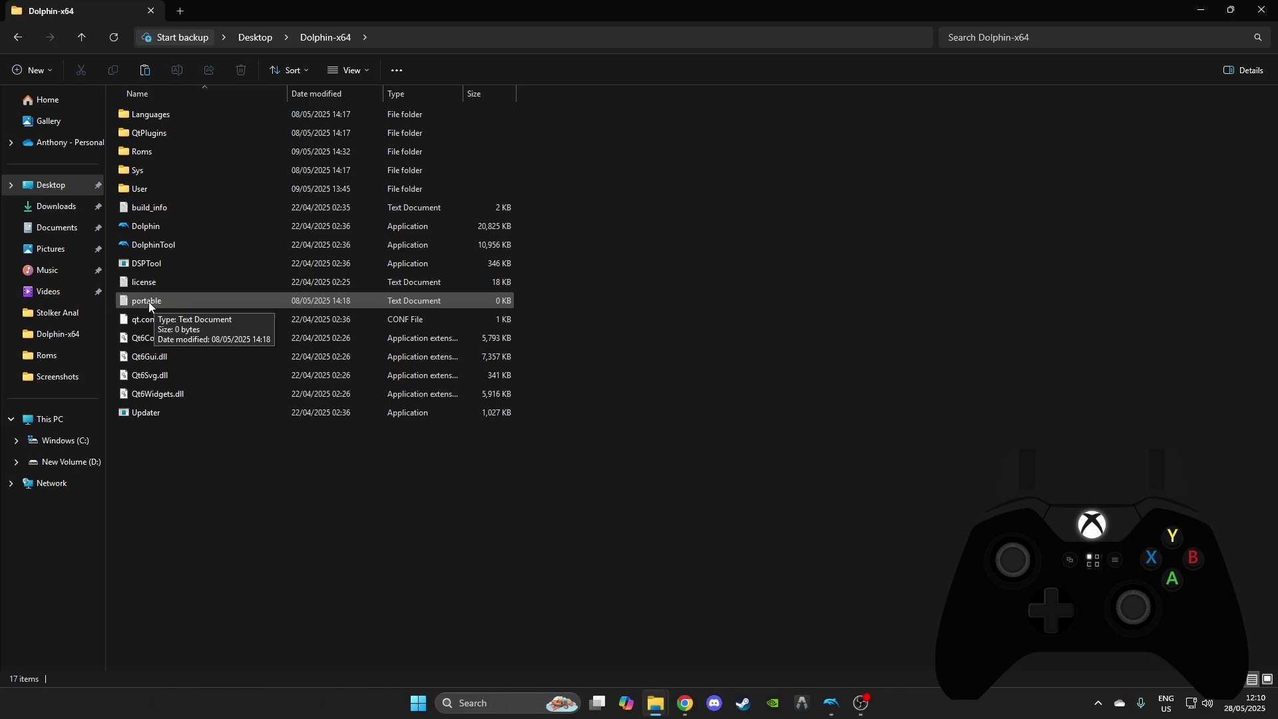
{"action": "right_click", "coordinate": [198, 480]}
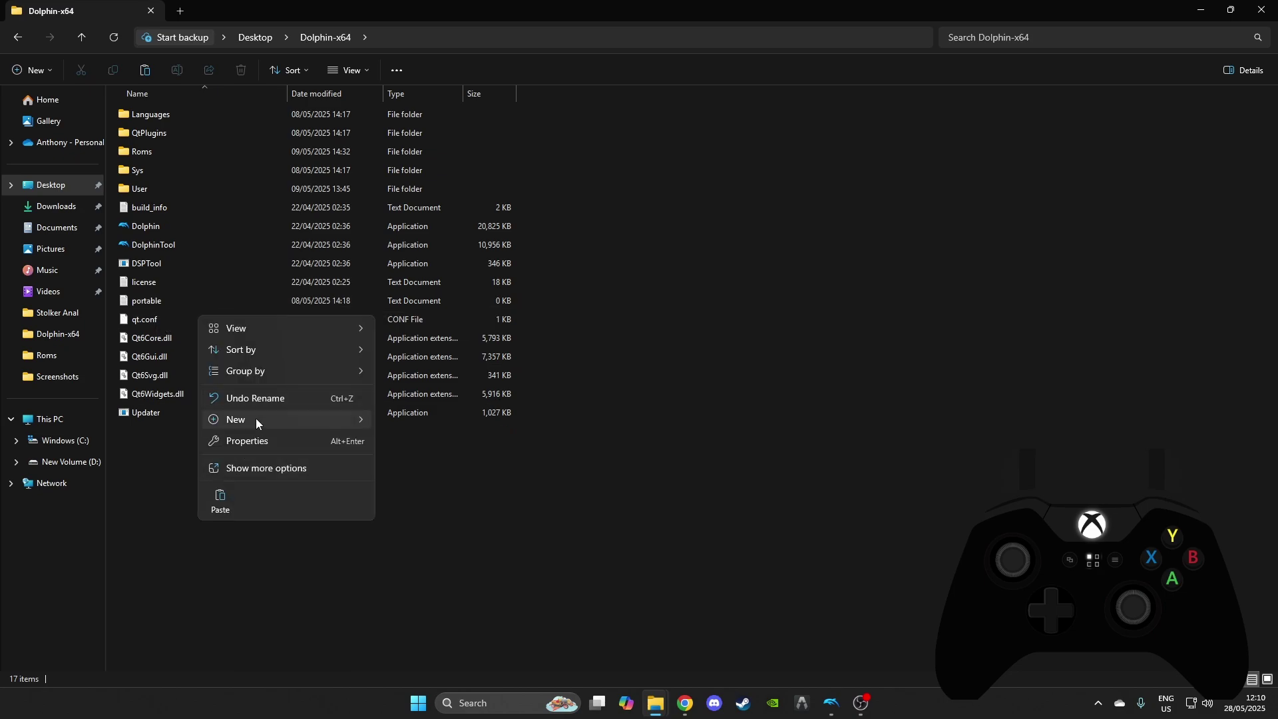
{"action": "mouse_move", "coordinate": [254, 421]}
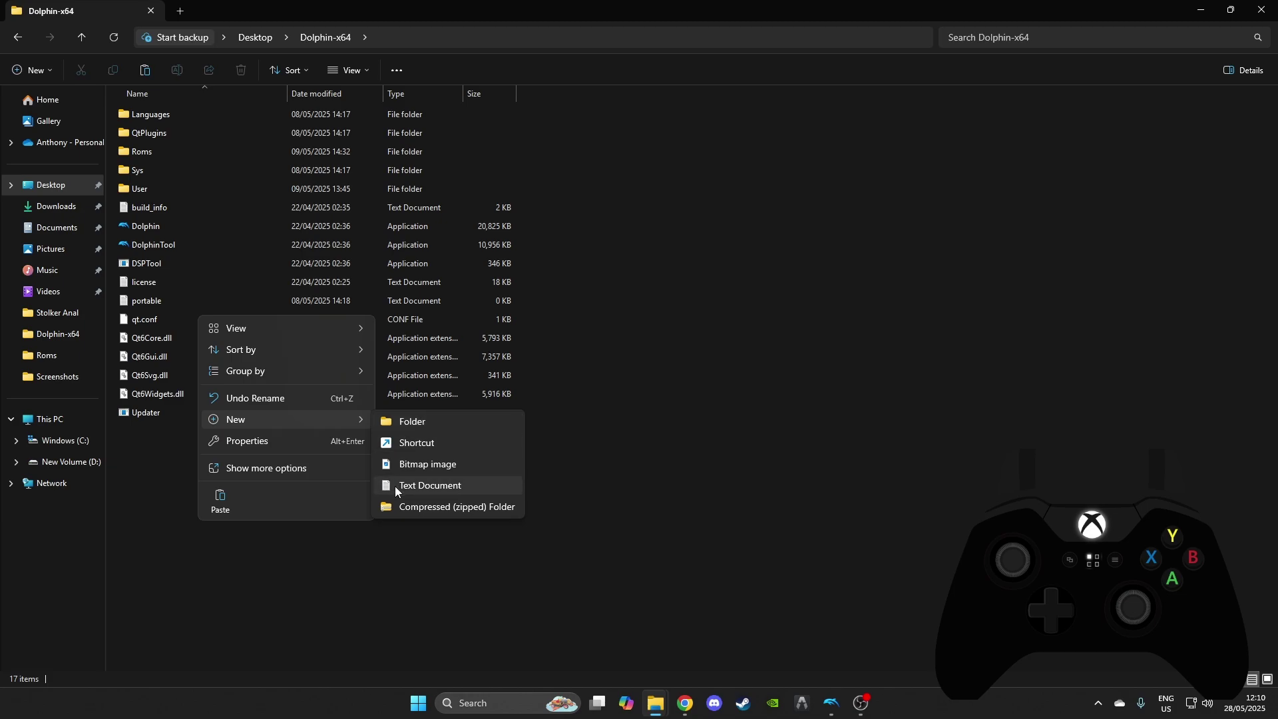
{"action": "left_click", "coordinate": [167, 476]}
{"action": "left_click", "coordinate": [160, 306]}
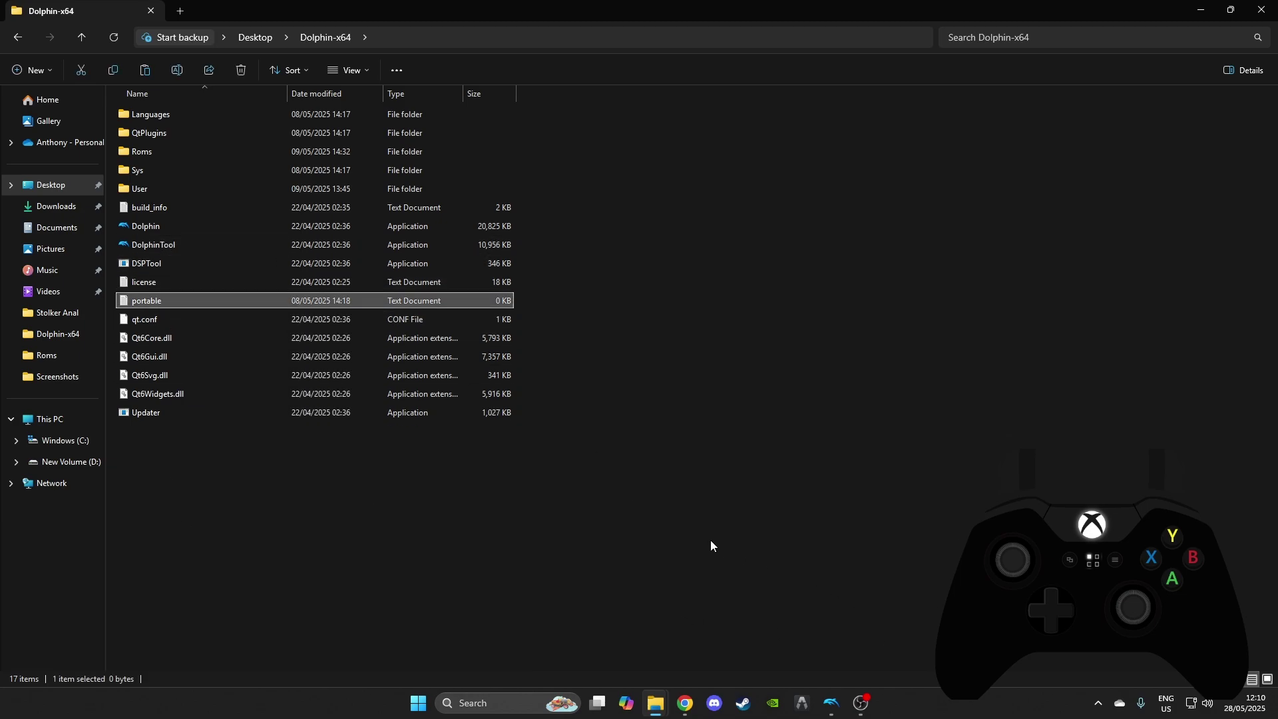
Step: Open the Profiles folder inside User and Config of the Dolphin-x64 folder
{"action": "double_click", "coordinate": [143, 189]}
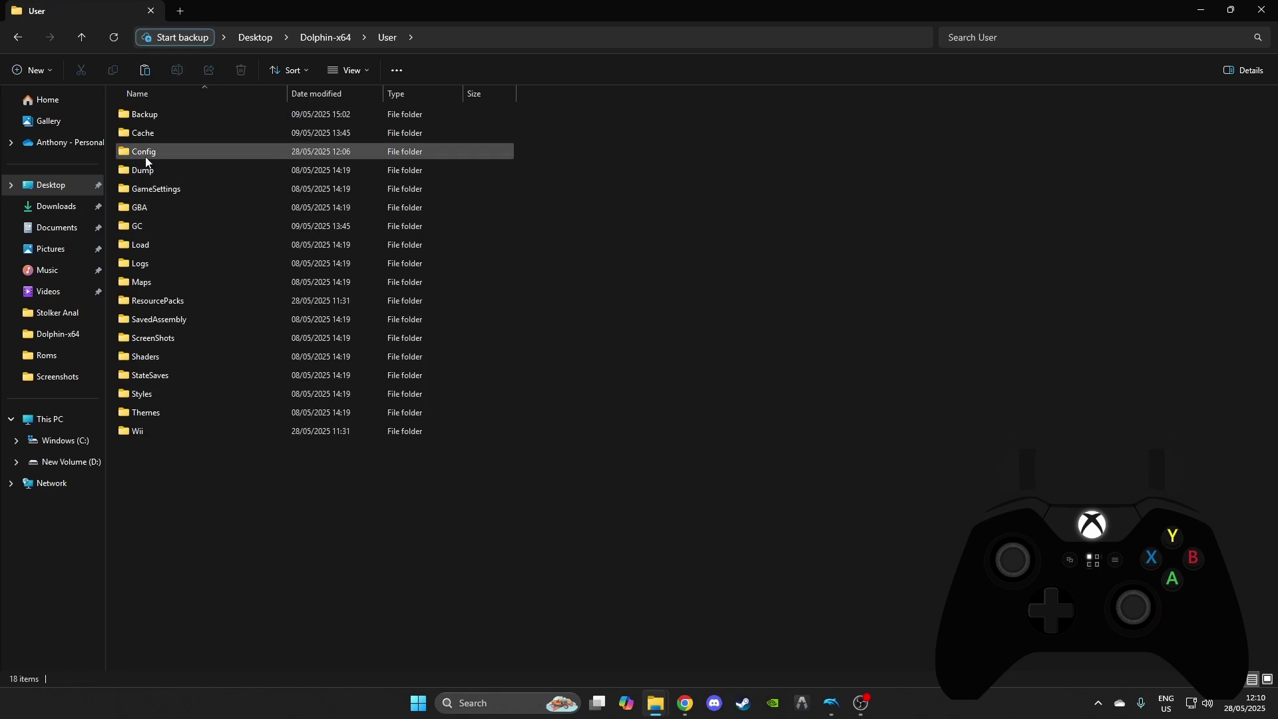
{"action": "double_click", "coordinate": [145, 157]}
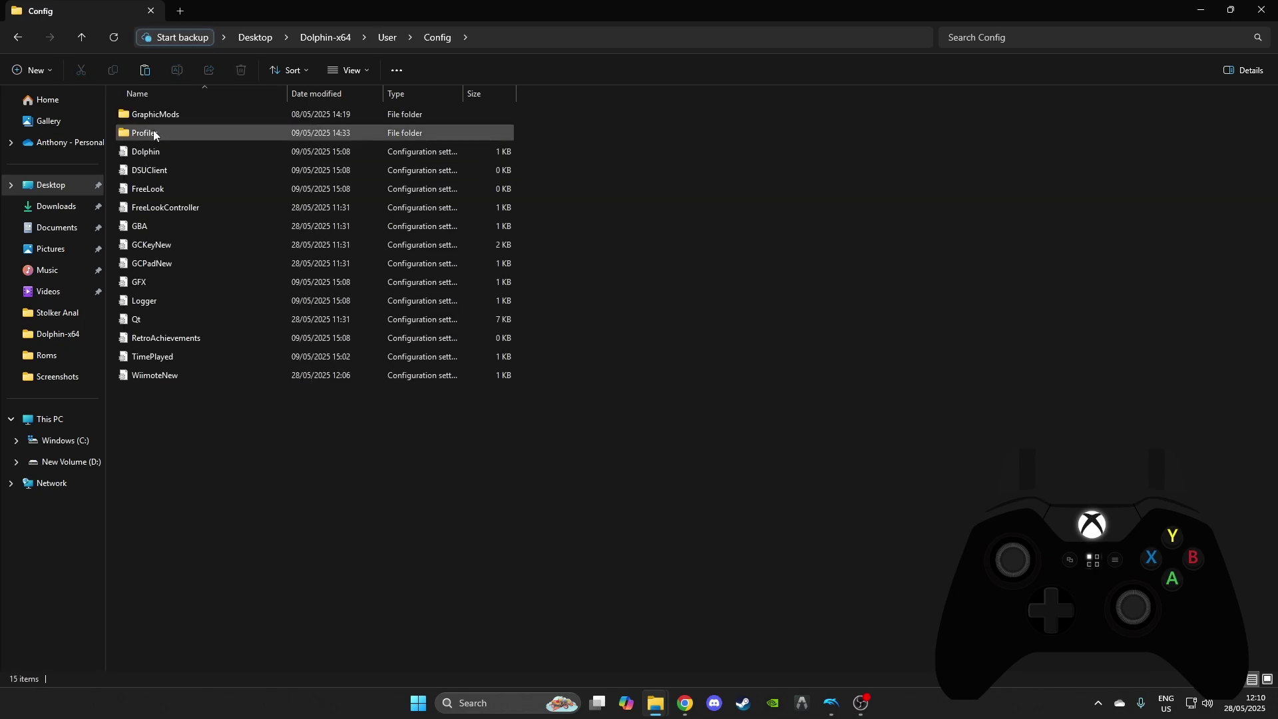
{"action": "double_click", "coordinate": [154, 131]}
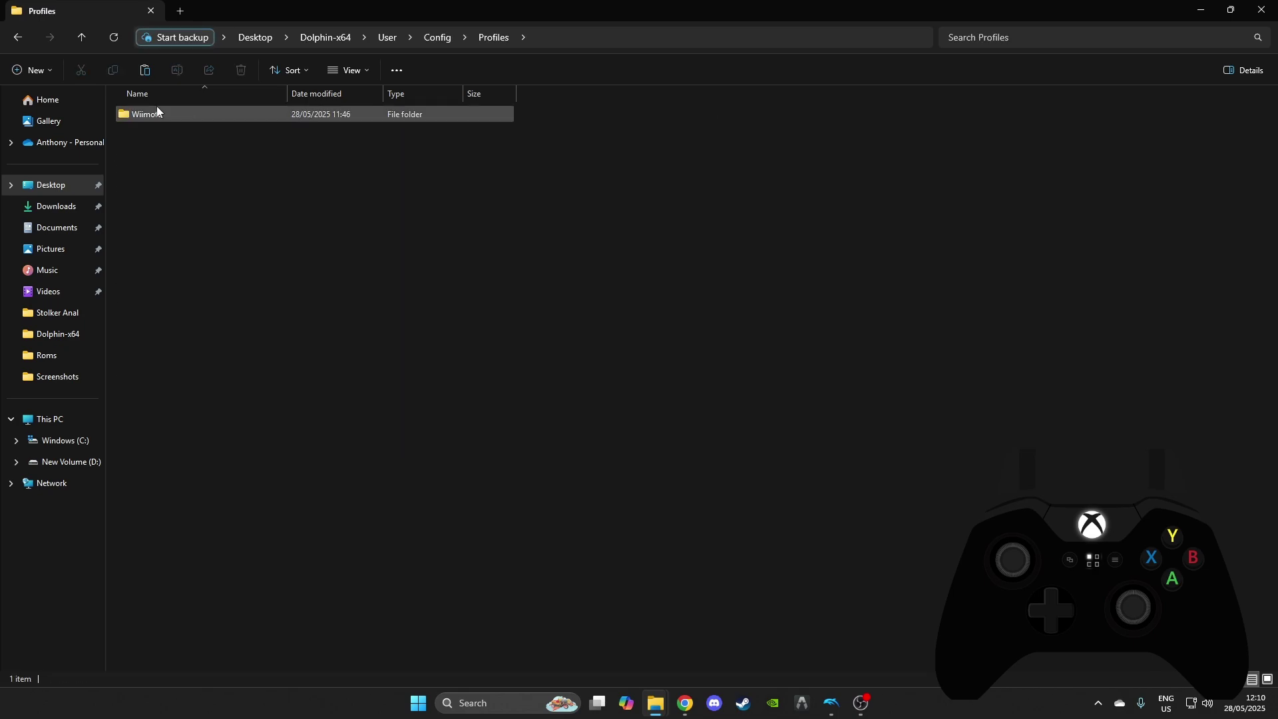
{"action": "mouse_move", "coordinate": [144, 119]}
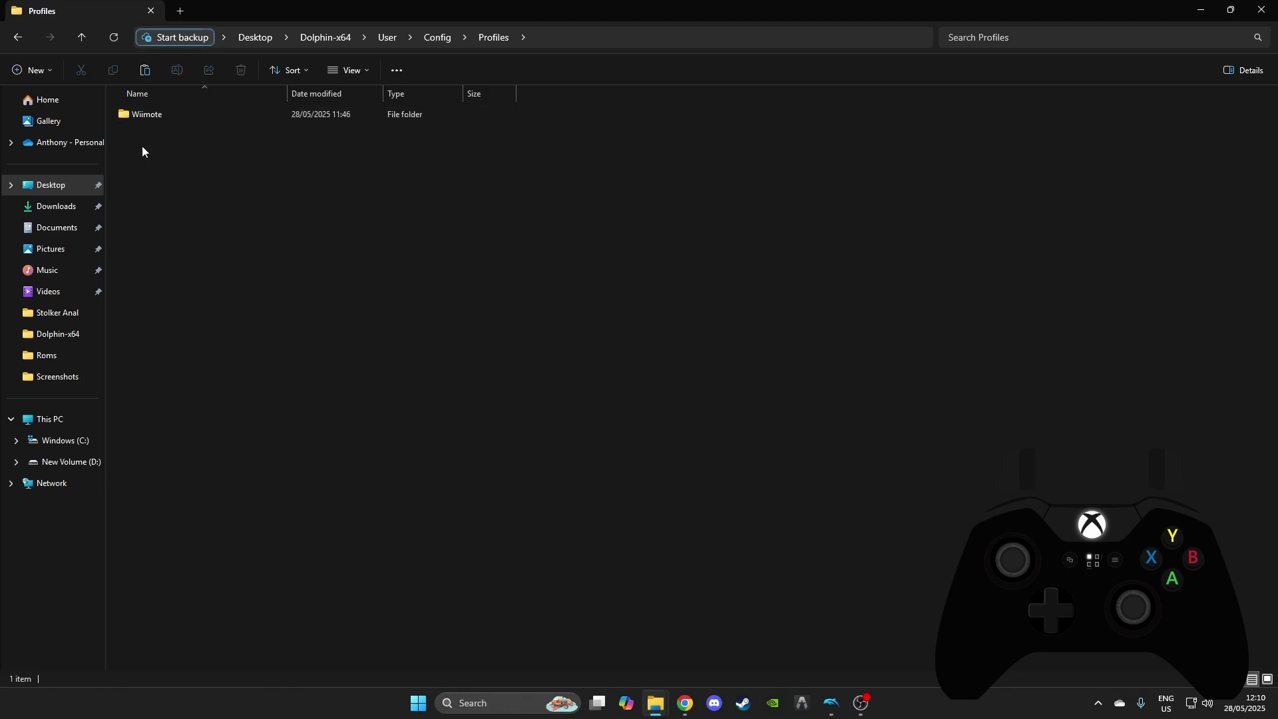
{"action": "right_click", "coordinate": [141, 145]}
{"action": "mouse_move", "coordinate": [226, 289]}
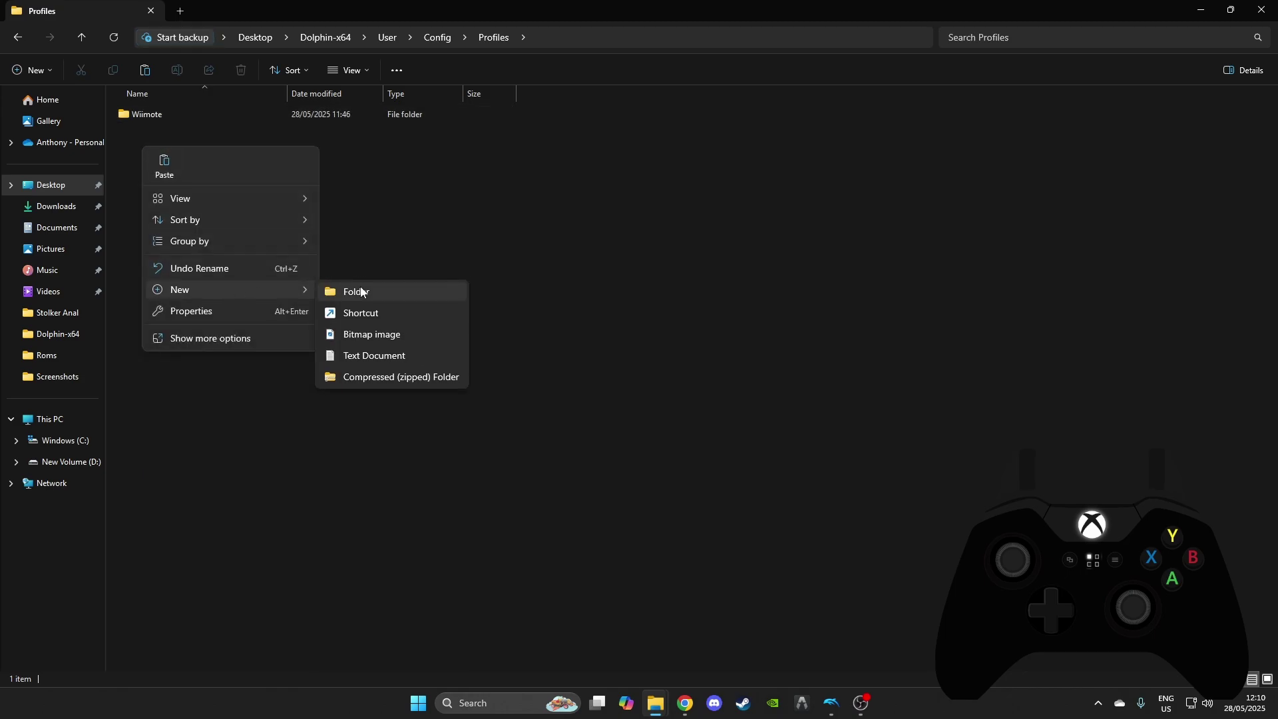
{"action": "key", "text": "Escape"}
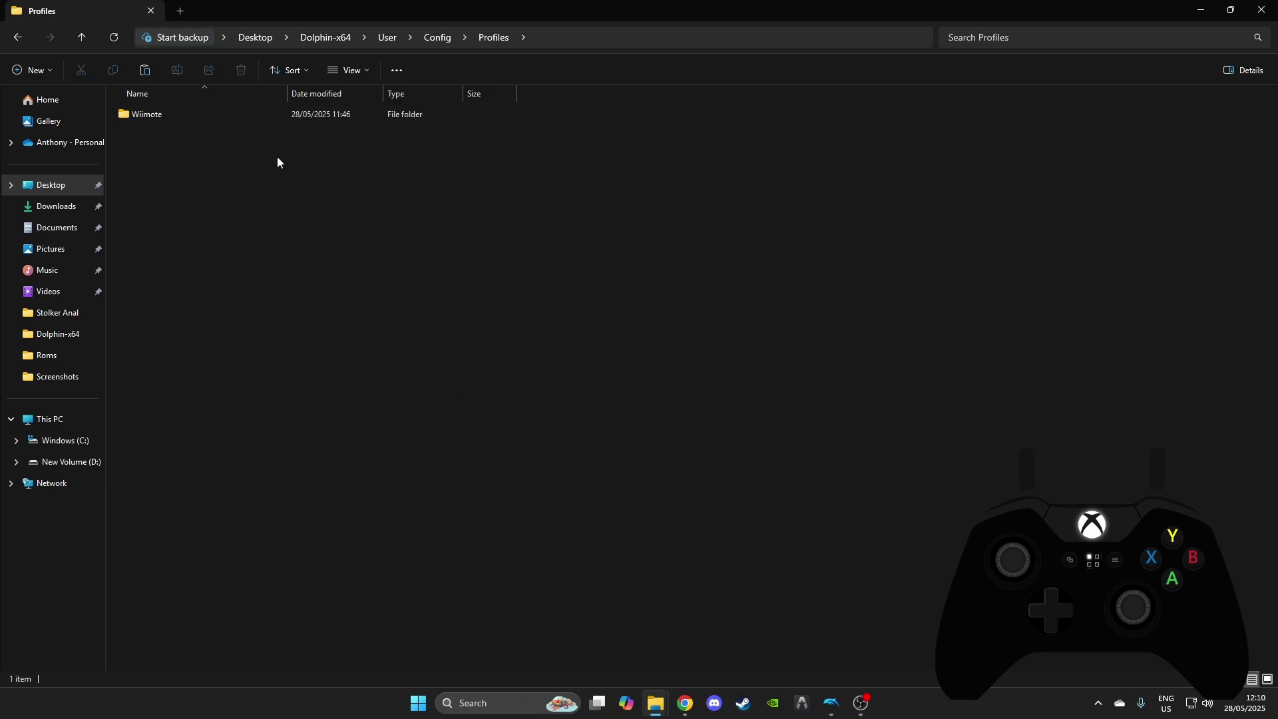
Step: Open the Wiimote profile folder and paste the copied SMGCLASSIC file into it
{"action": "double_click", "coordinate": [133, 119]}
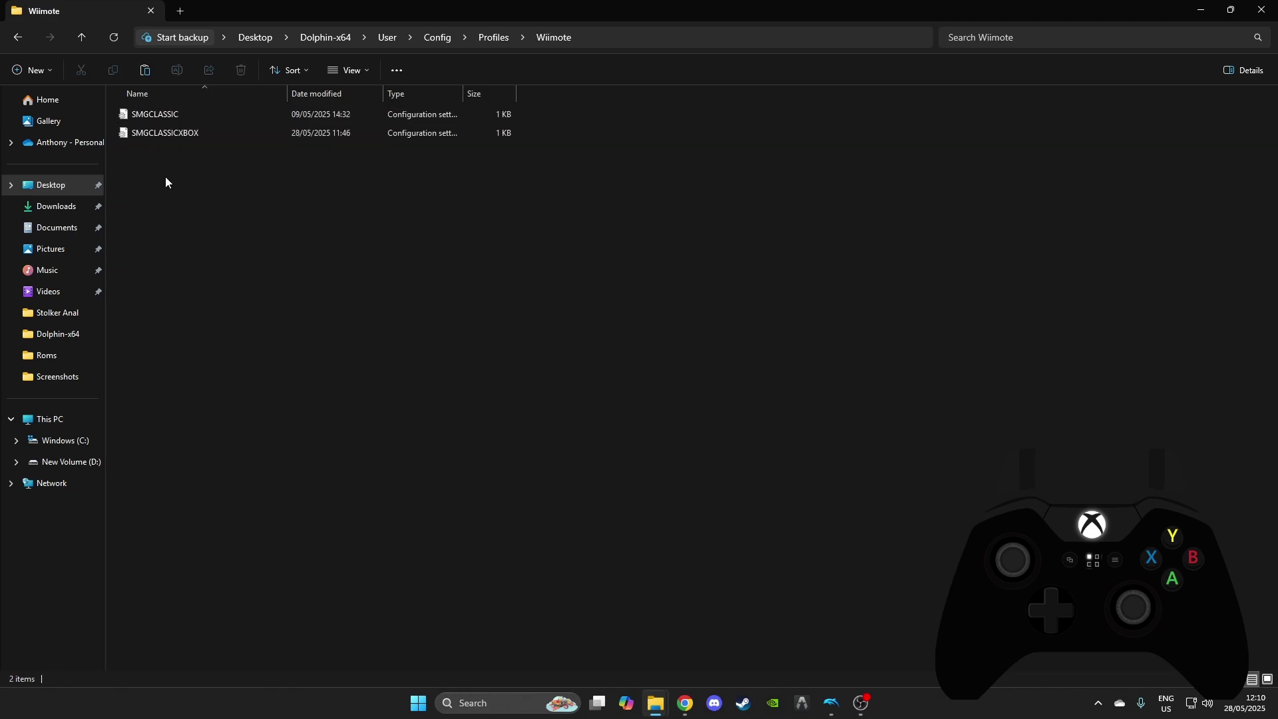
{"action": "right_click", "coordinate": [165, 149]}
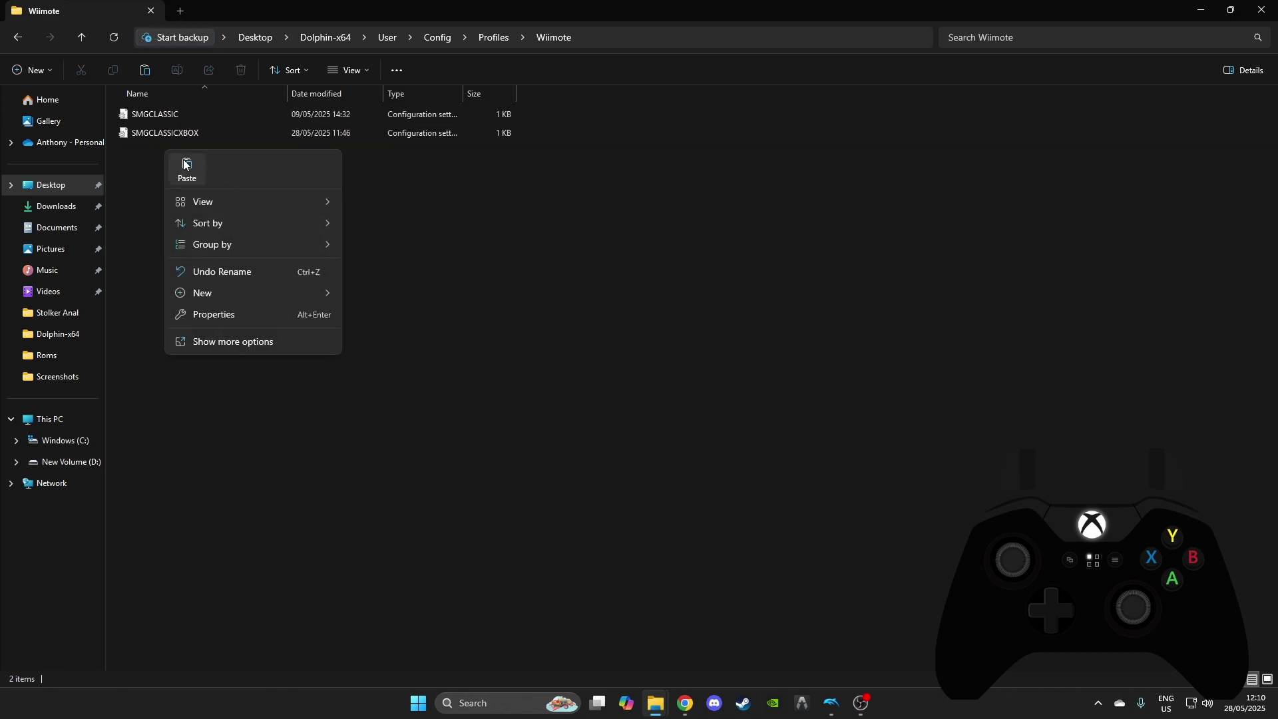
{"action": "left_click", "coordinate": [181, 164]}
{"action": "left_click", "coordinate": [270, 263]}
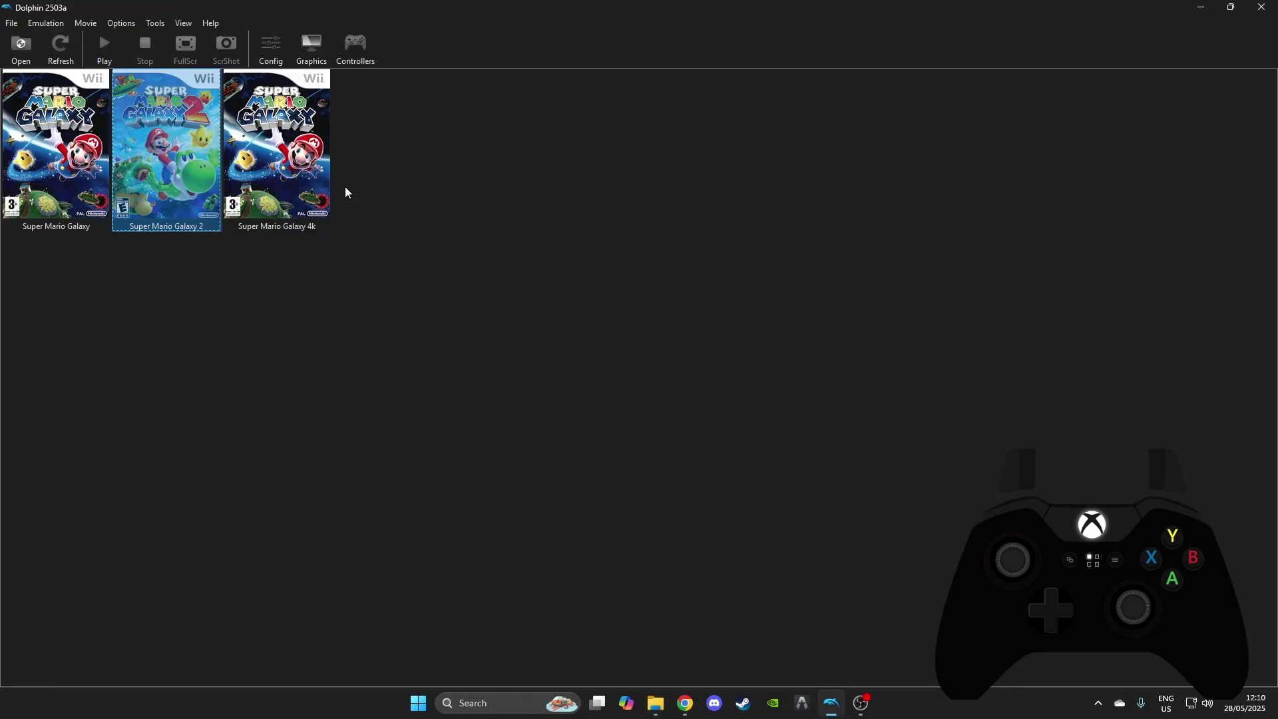
Step: In Dolphin's controller settings, load the SMGCLASSIC profile for the emulated Wii Remote 1
{"action": "left_click", "coordinate": [356, 53]}
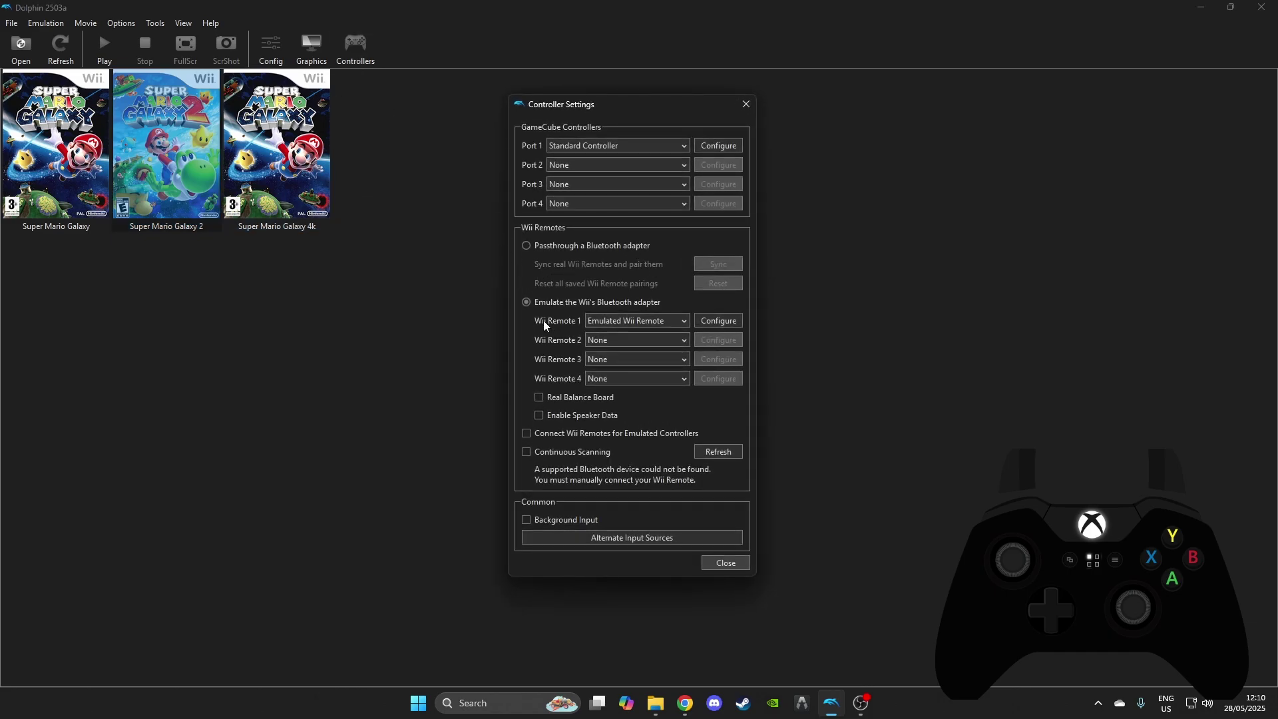
{"action": "left_click", "coordinate": [713, 321]}
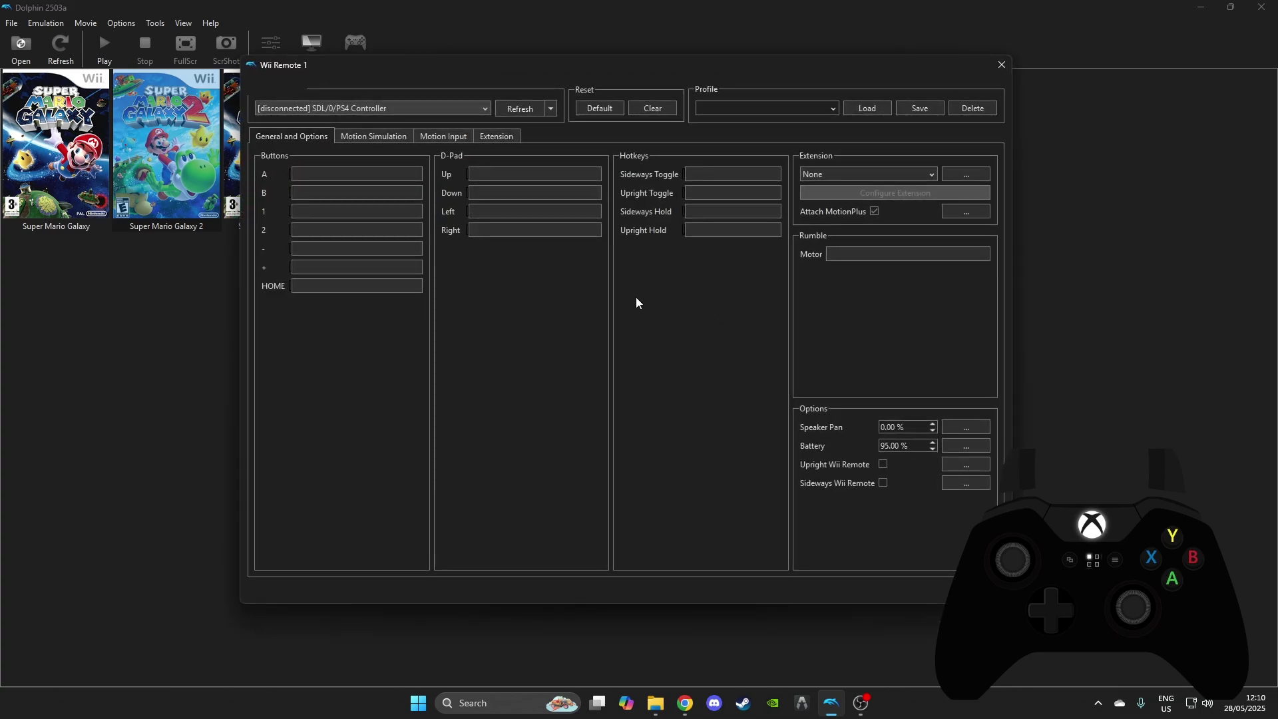
{"action": "left_click", "coordinate": [833, 108]}
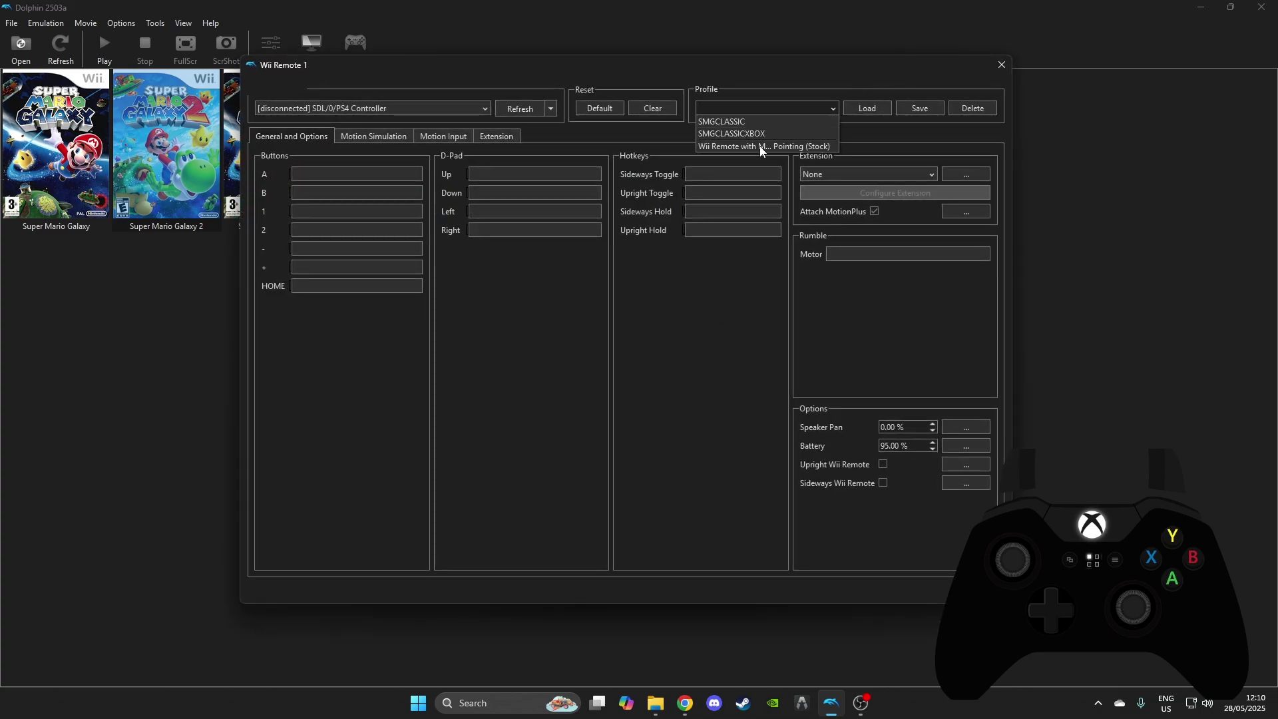
{"action": "left_click", "coordinate": [748, 121]}
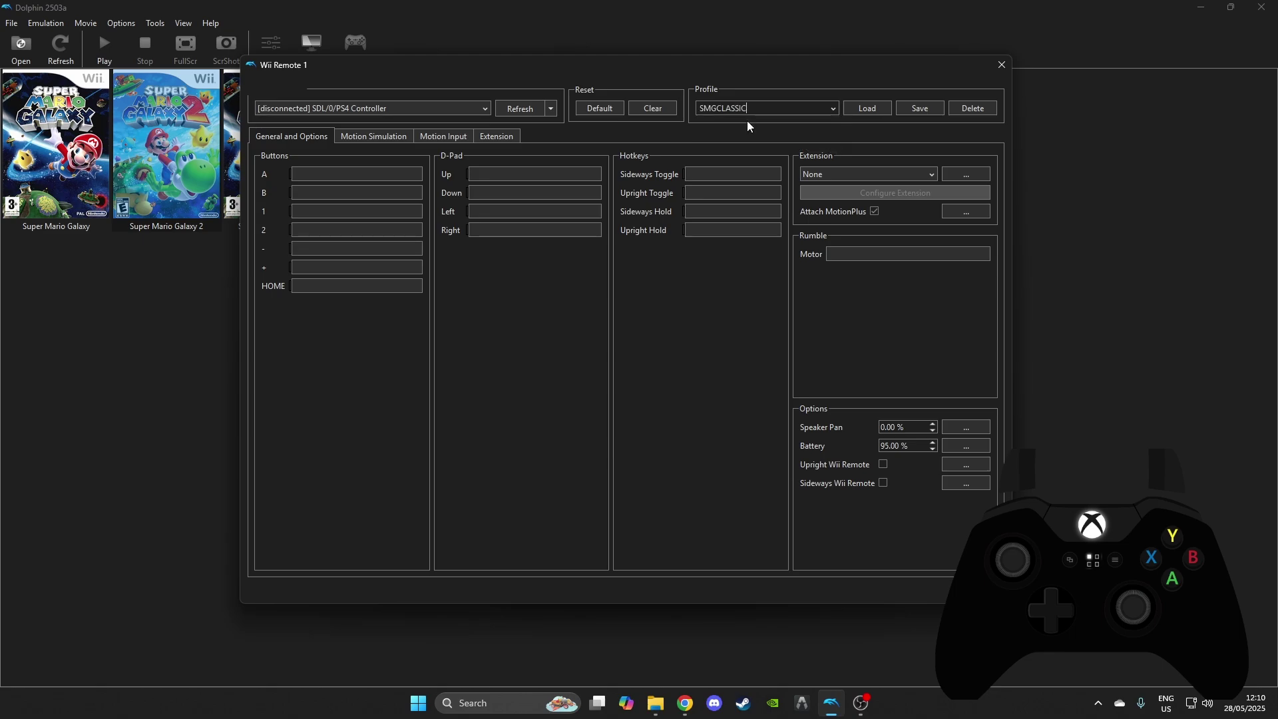
{"action": "left_click", "coordinate": [863, 108]}
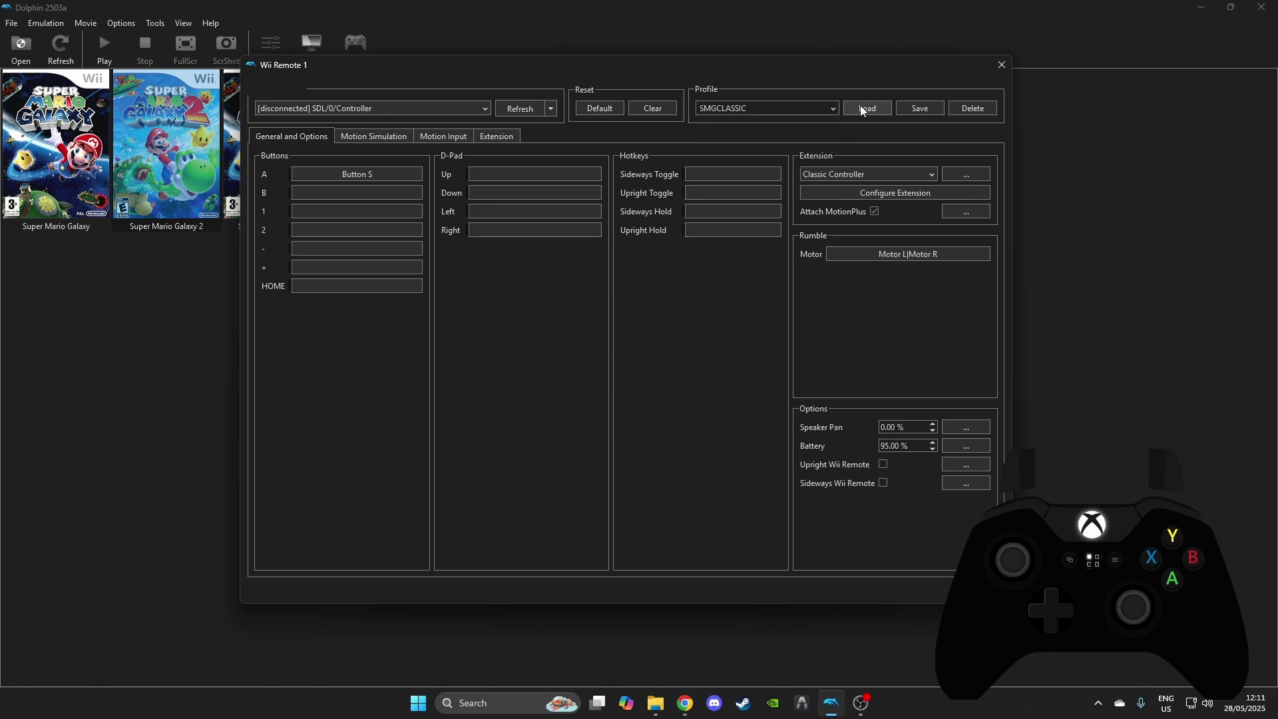
Step: Set the Wii Remote 1 input device to SDL/0/Xbox One Controller and display its Classic Controller extension mappings
{"action": "left_click", "coordinate": [483, 110]}
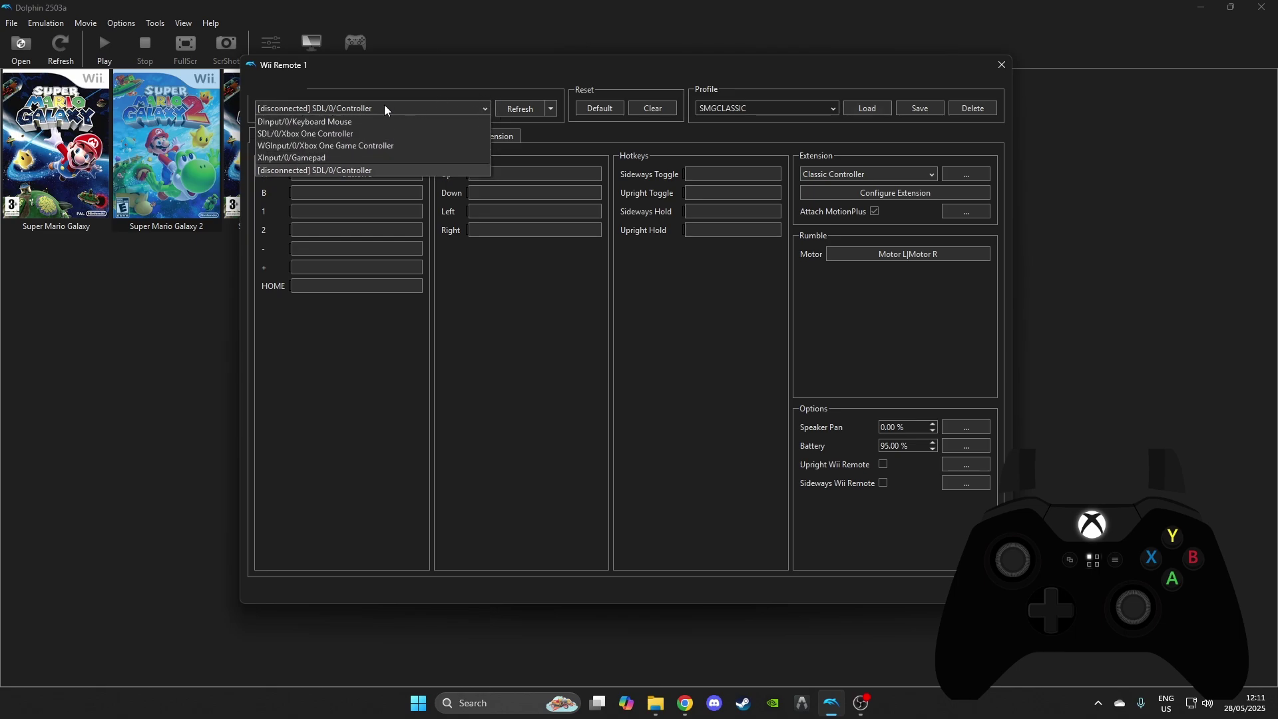
{"action": "left_click", "coordinate": [294, 134]}
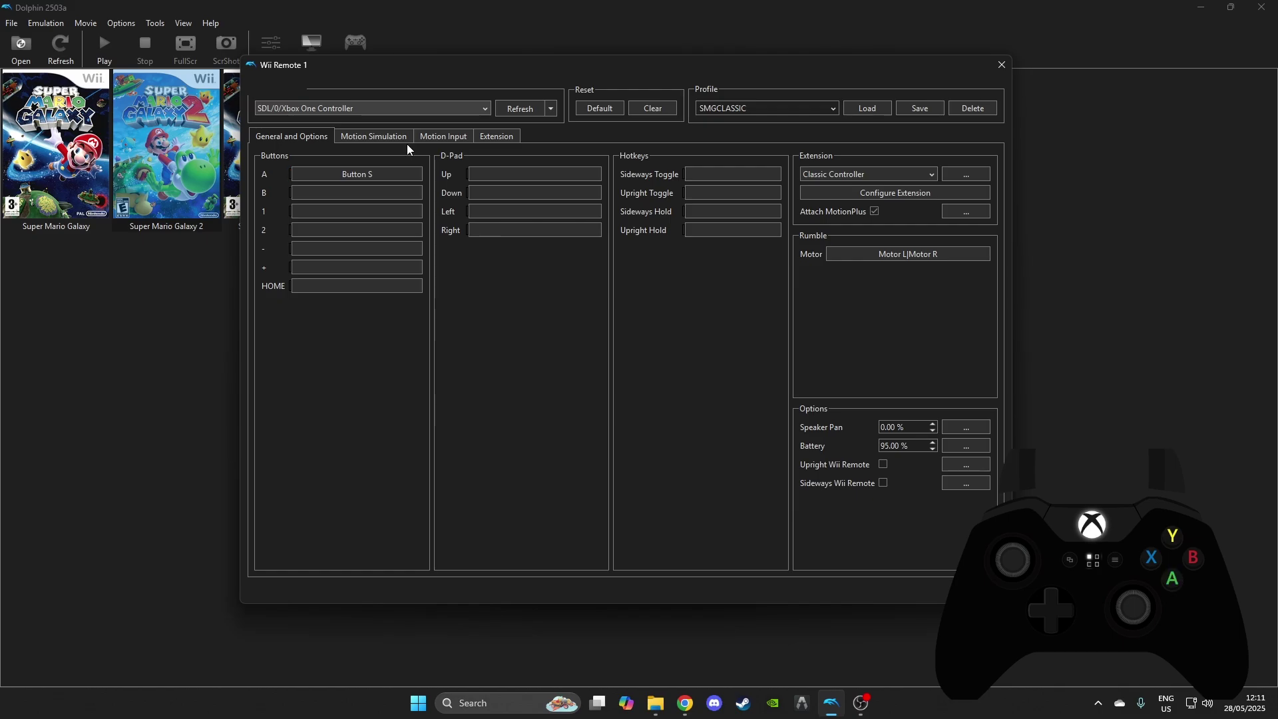
{"action": "left_click", "coordinate": [494, 135]}
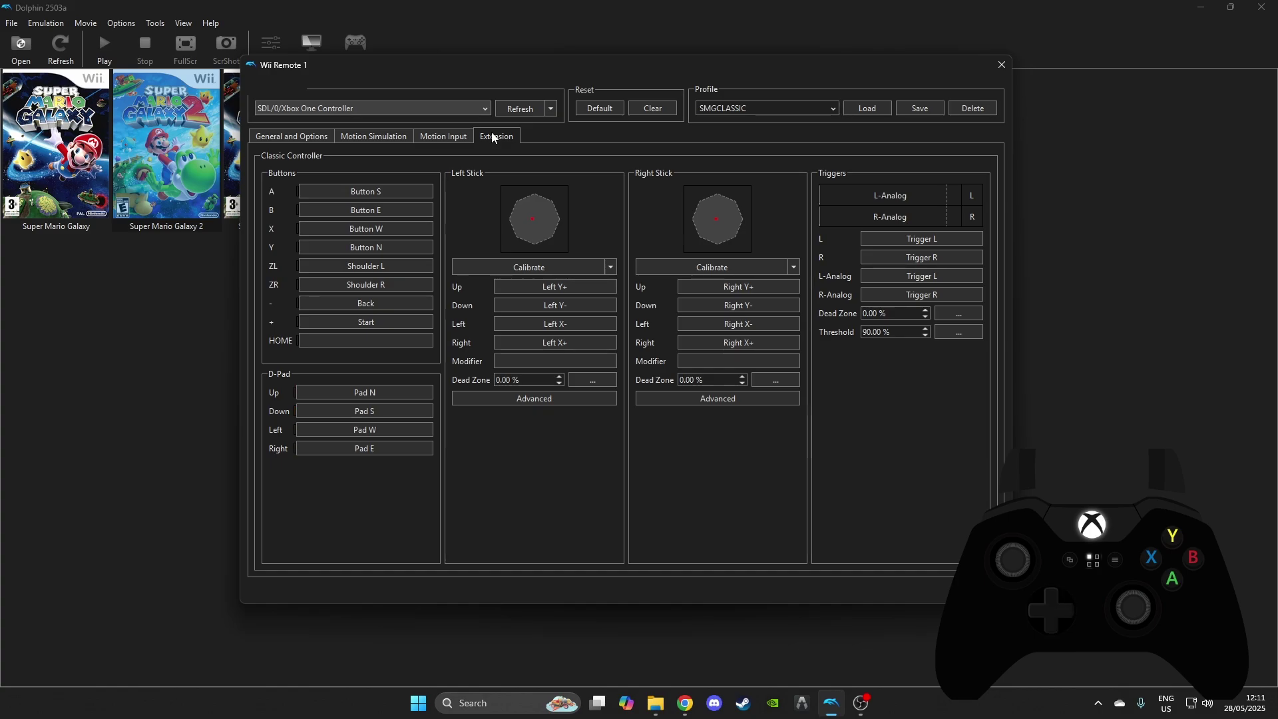
Step: Change the Wii Remote 1 input device to SDL/0/DualSense Wireless Controller
{"action": "left_click", "coordinate": [482, 108]}
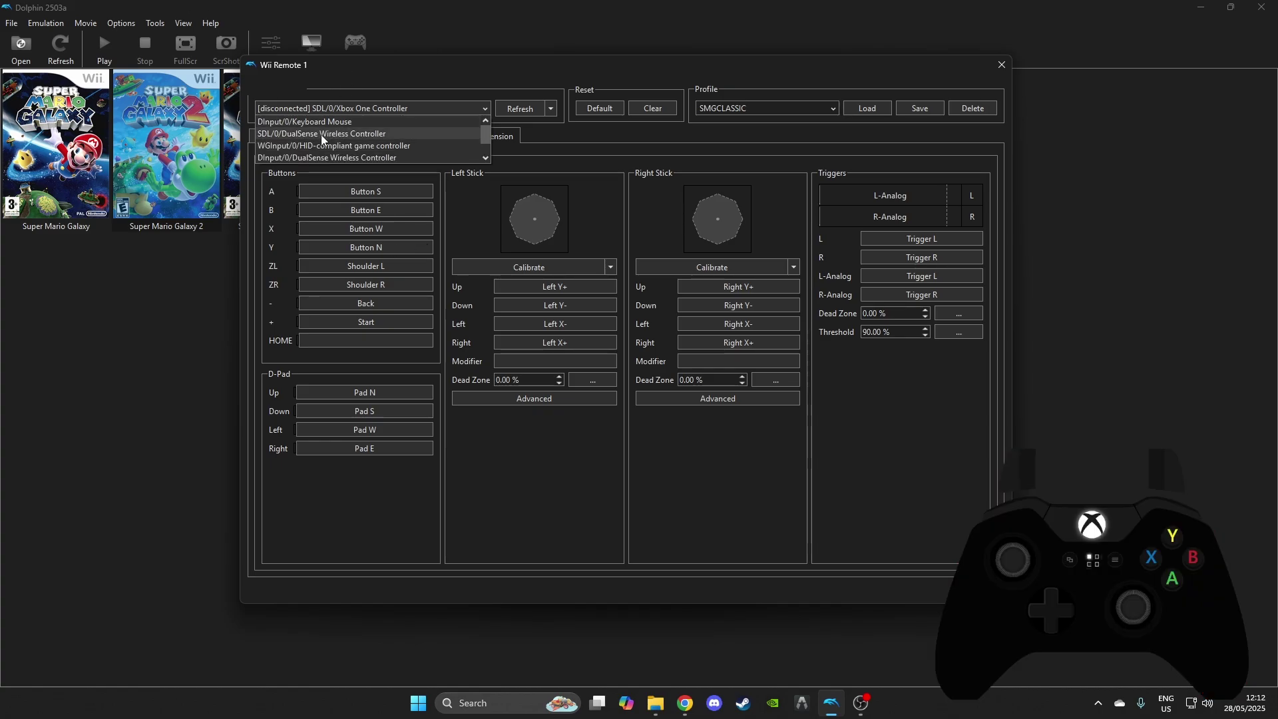
{"action": "left_click", "coordinate": [321, 134]}
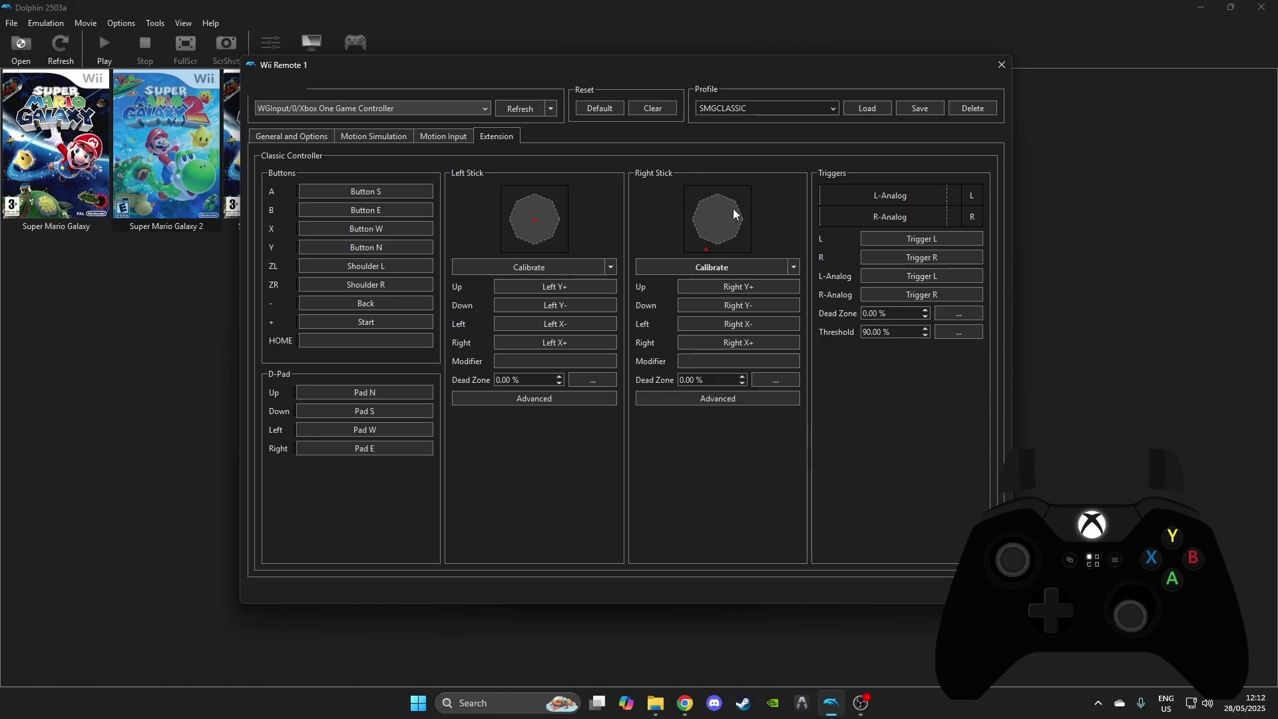
Step: Calibrate the right stick and the left stick of the Classic Controller extension
{"action": "left_click", "coordinate": [725, 266]}
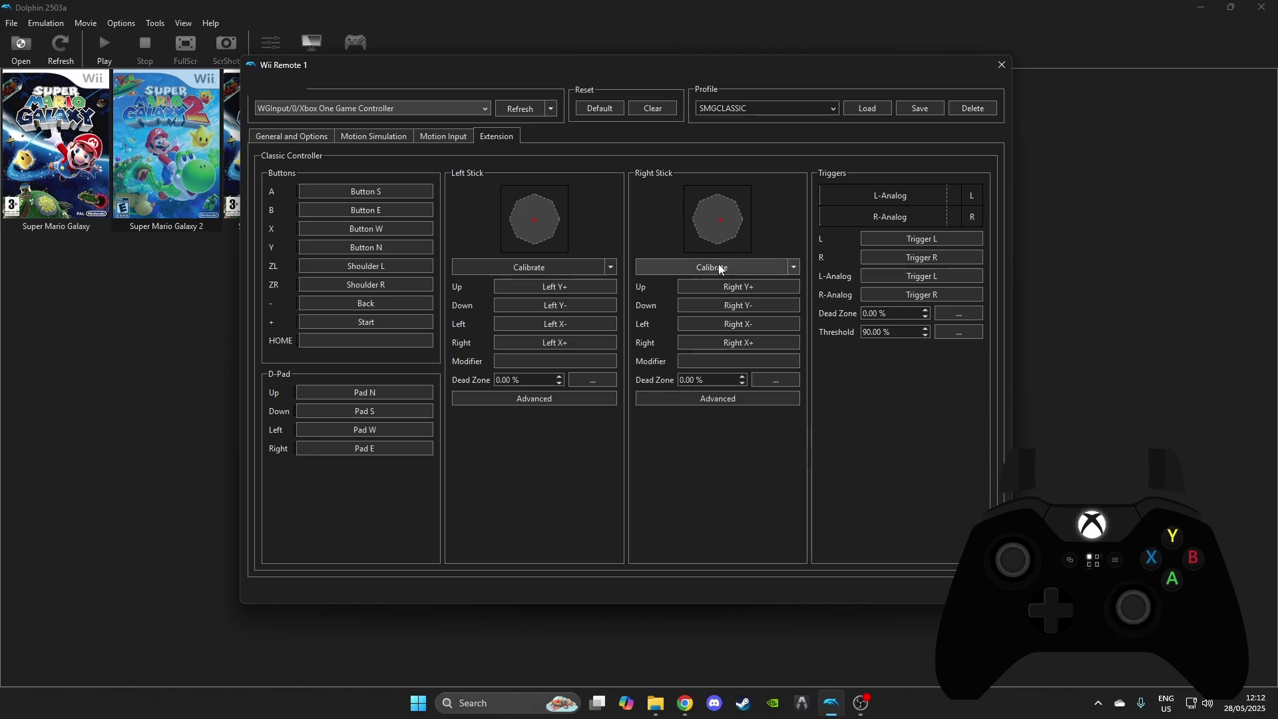
{"action": "left_click", "coordinate": [721, 269]}
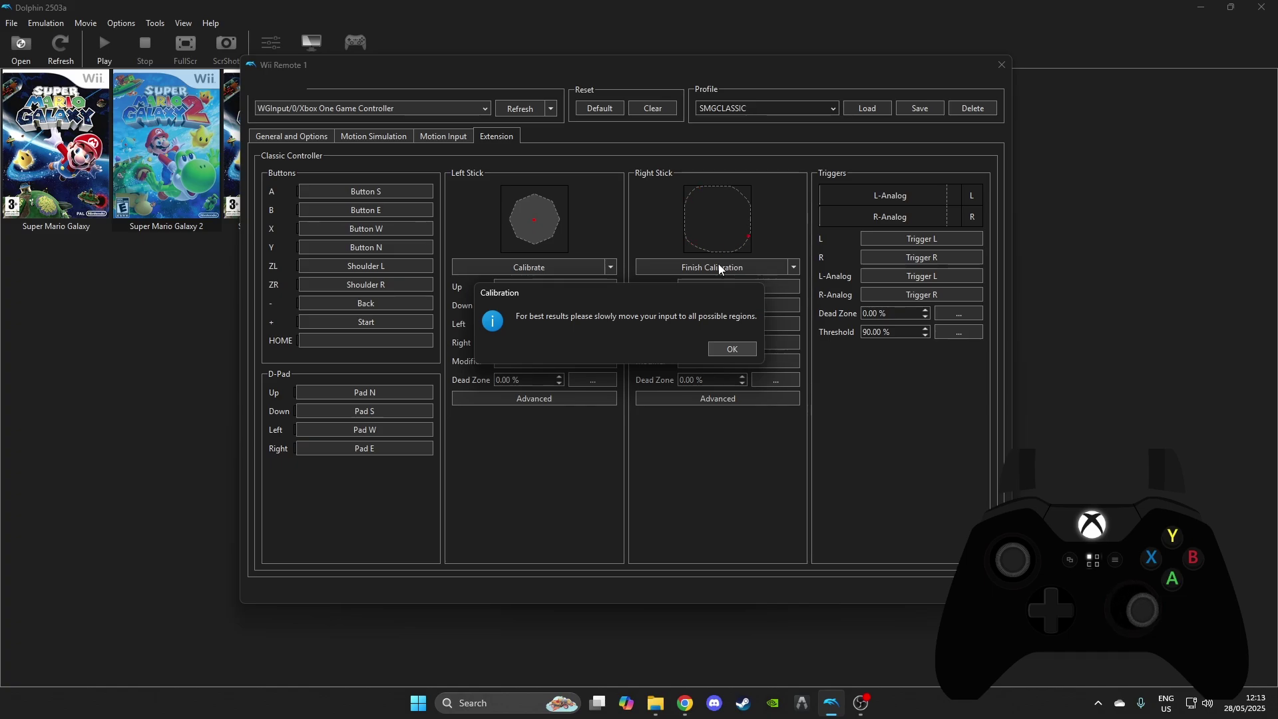
{"action": "key", "text": "Return"}
{"action": "left_click", "coordinate": [748, 266]}
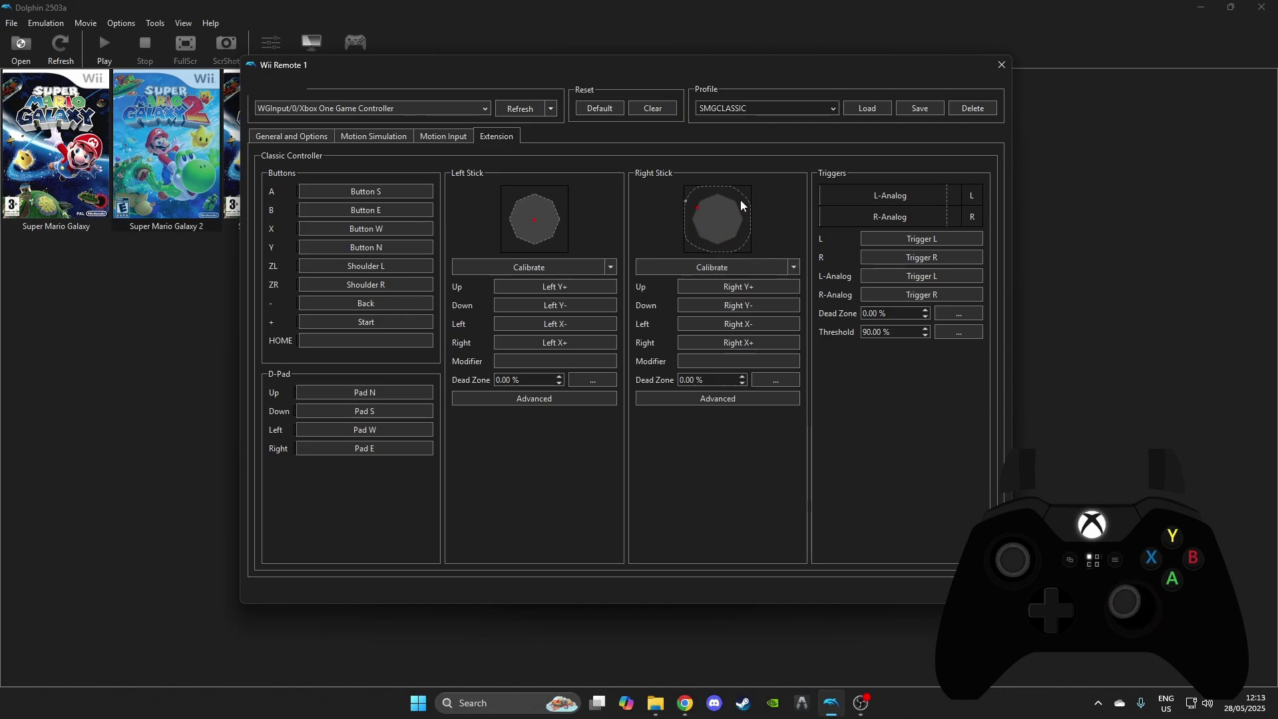
{"action": "left_click", "coordinate": [543, 267]}
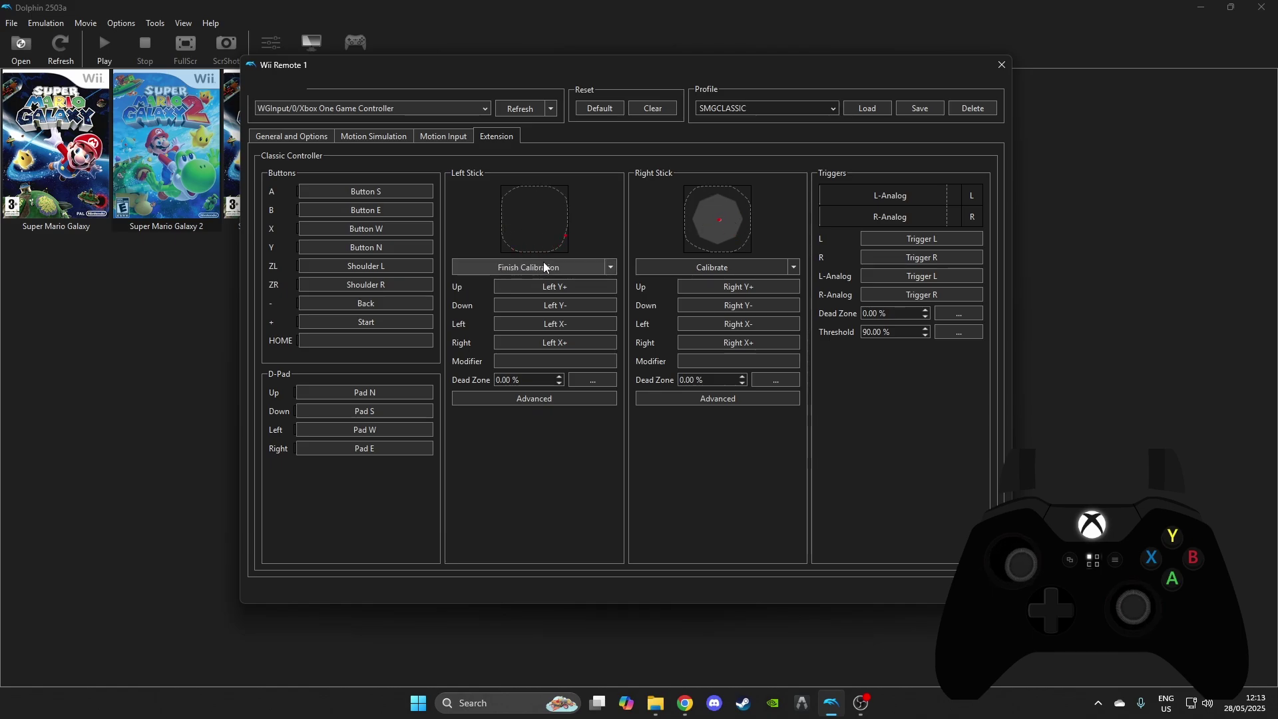
{"action": "left_click", "coordinate": [545, 266]}
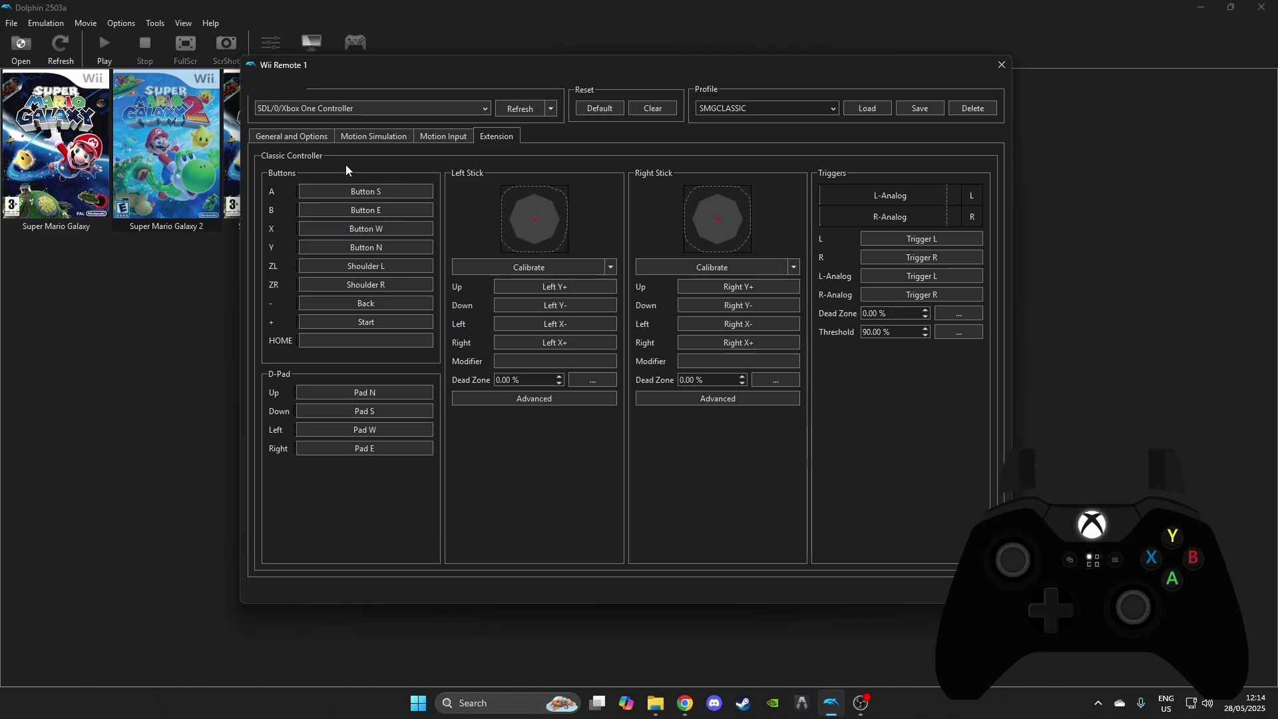
Step: Clear all Wii Remote 1 mappings in the general options and start assigning the A button
{"action": "left_click", "coordinate": [306, 138]}
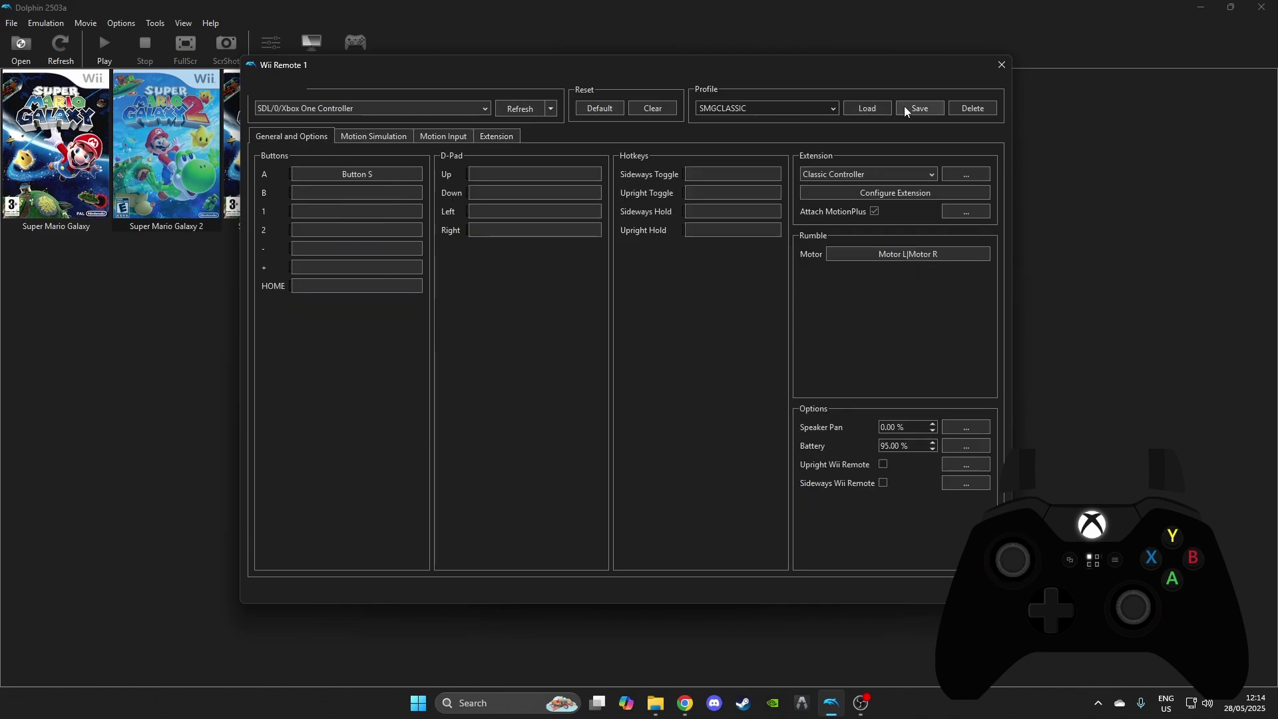
{"action": "left_click", "coordinate": [657, 110]}
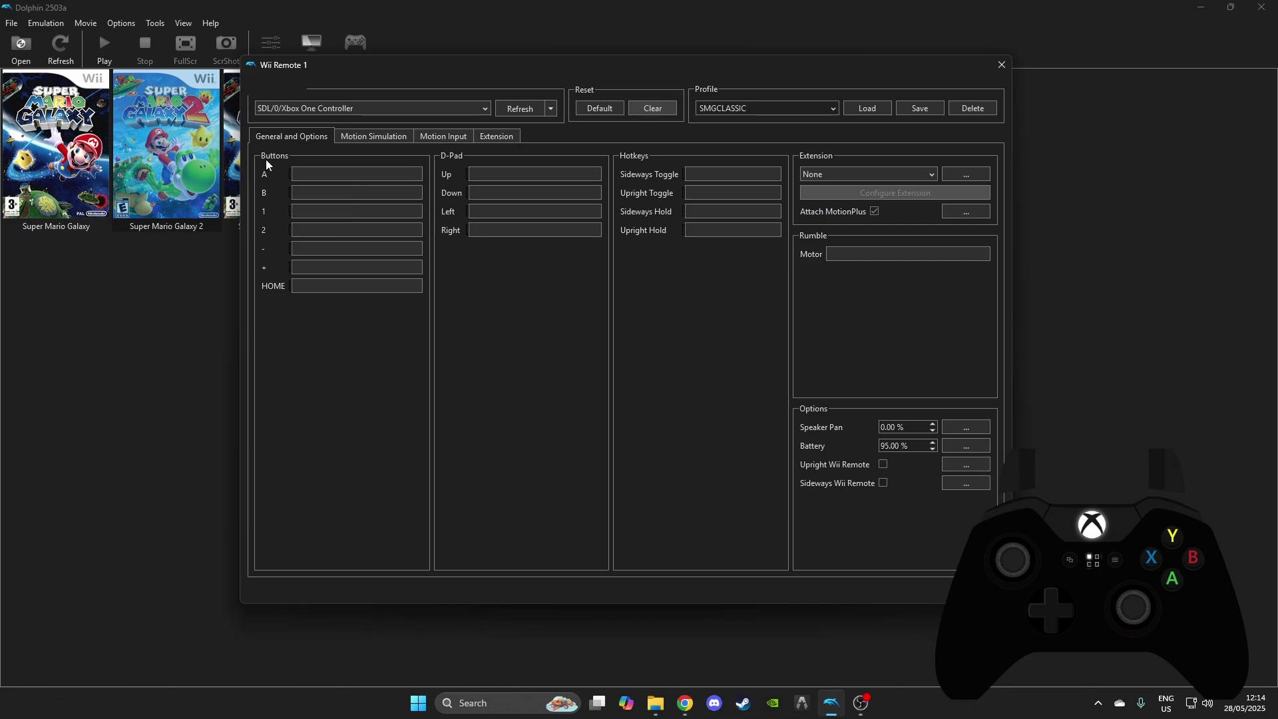
{"action": "left_click", "coordinate": [322, 172]}
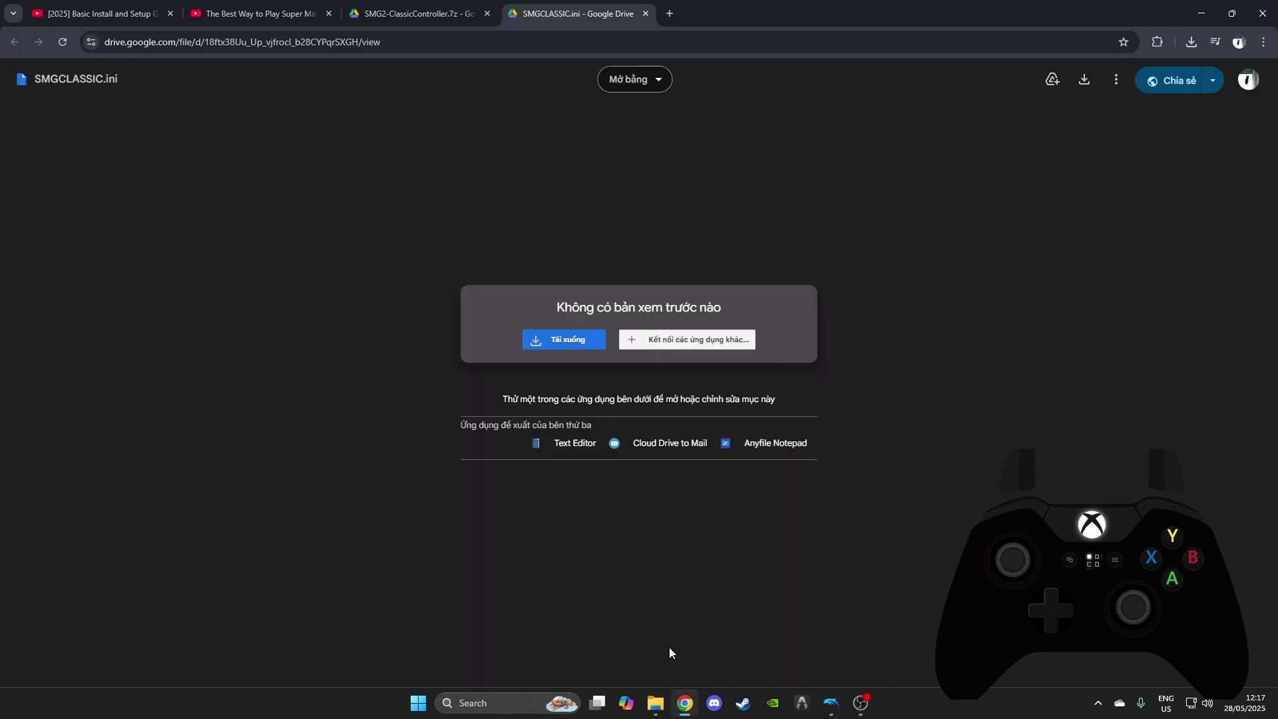
Step: Download the SMG2-ClassicController.7z archive from its Google Drive page
{"action": "left_click", "coordinate": [420, 8]}
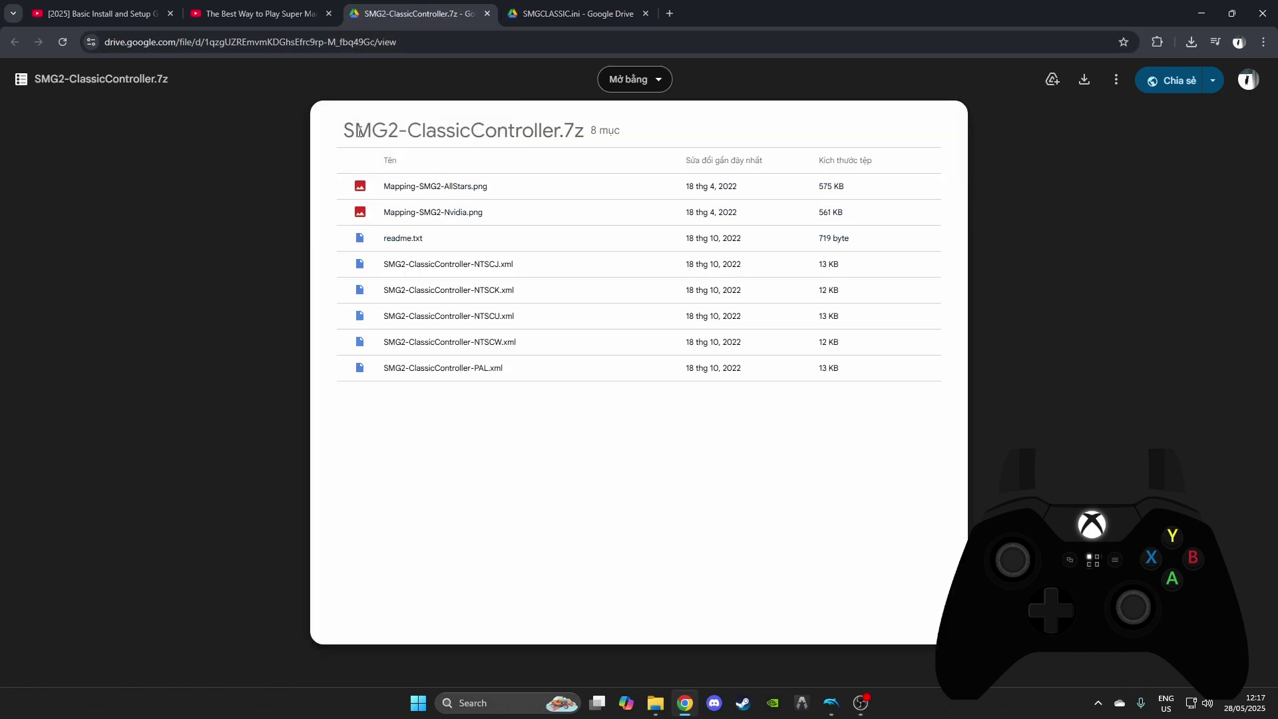
{"action": "left_click_drag", "start_coordinate": [342, 131], "coordinate": [589, 129]}
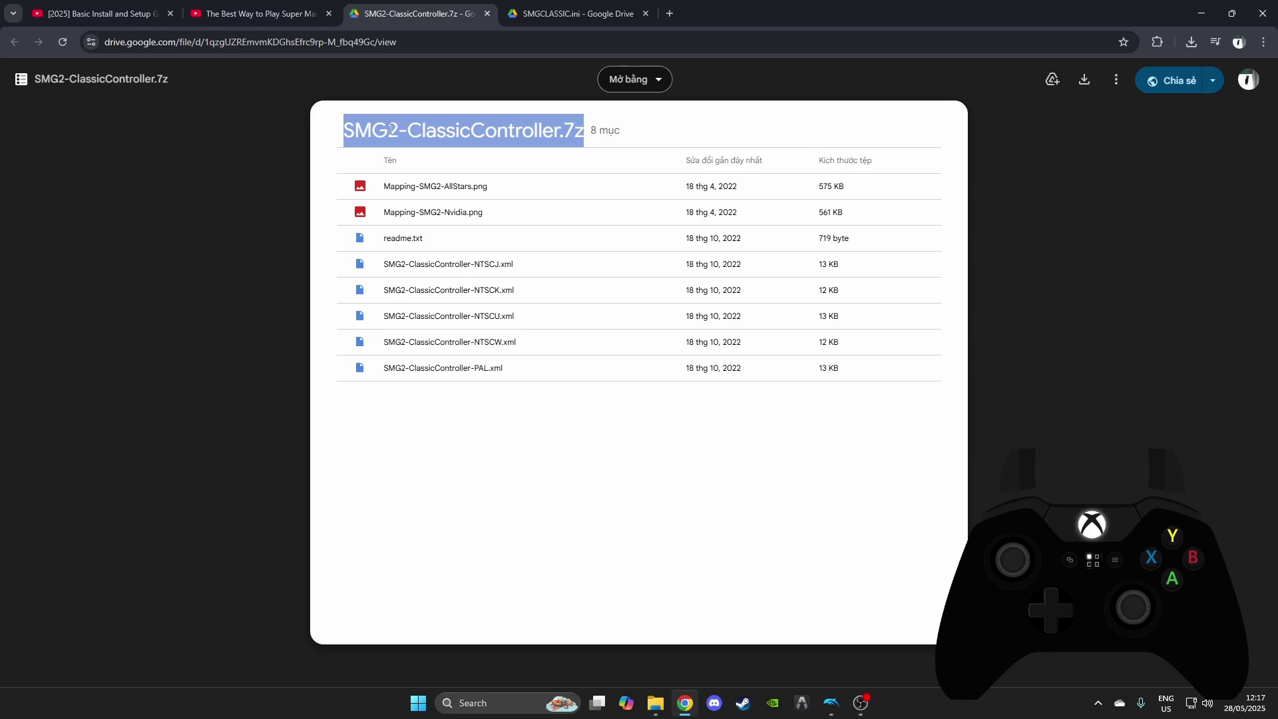
{"action": "left_click", "coordinate": [1084, 79]}
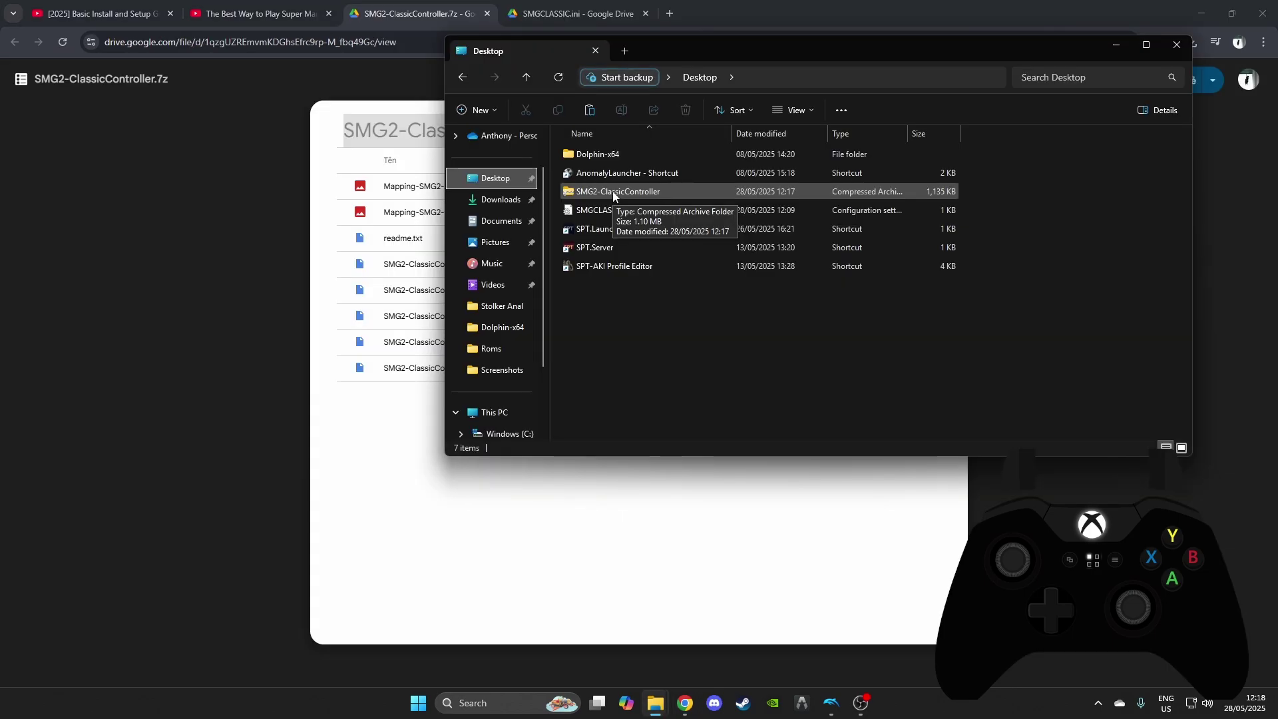
Step: Extract the downloaded SMG2-ClassicController archive from the Desktop into its own folder
{"action": "right_click", "coordinate": [613, 192]}
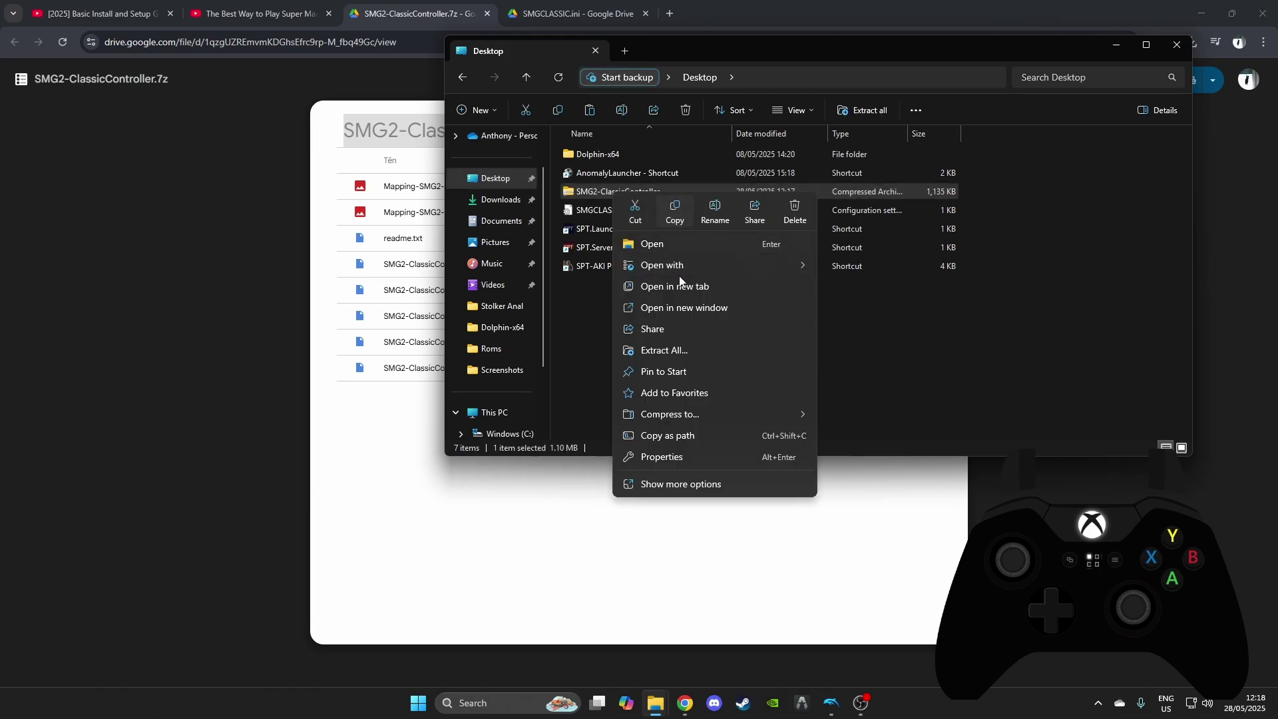
{"action": "left_click", "coordinate": [663, 350]}
{"action": "key", "text": "Return"}
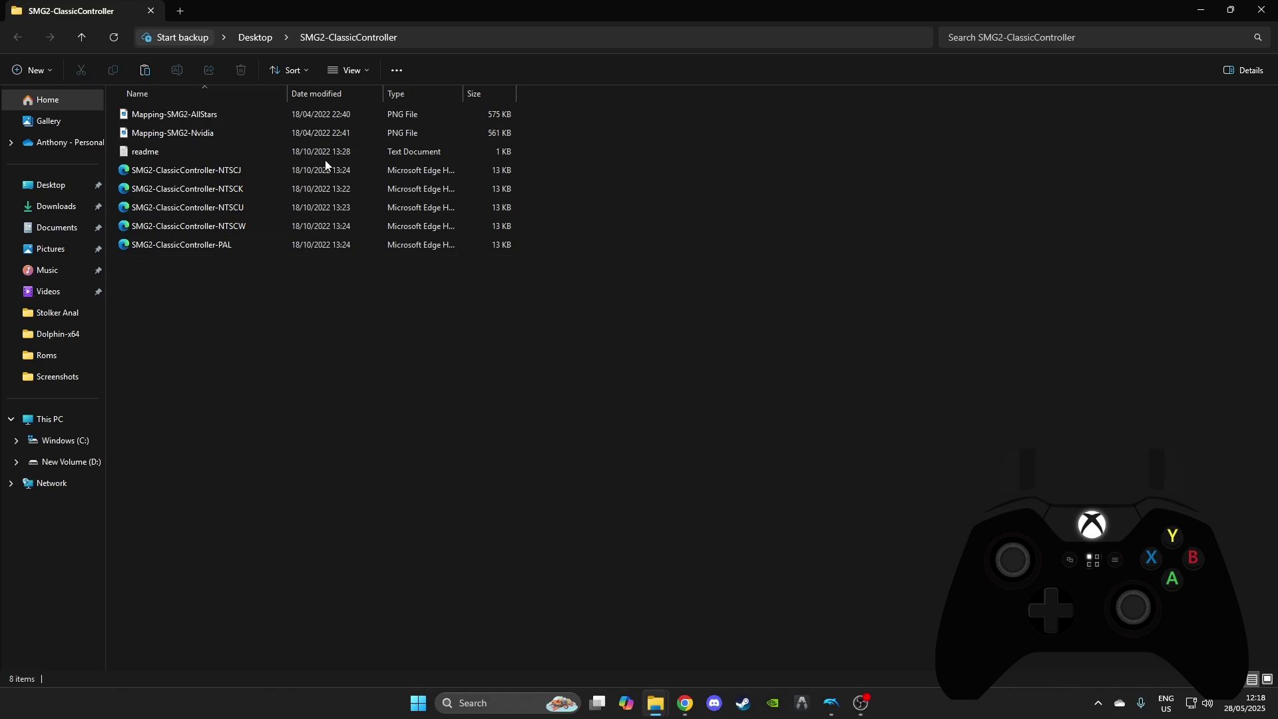
Step: Compare the All-Stars and Nvidia controller mapping images in the extracted SMG2-ClassicController folder
{"action": "left_click_drag", "start_coordinate": [192, 259], "coordinate": [186, 170]}
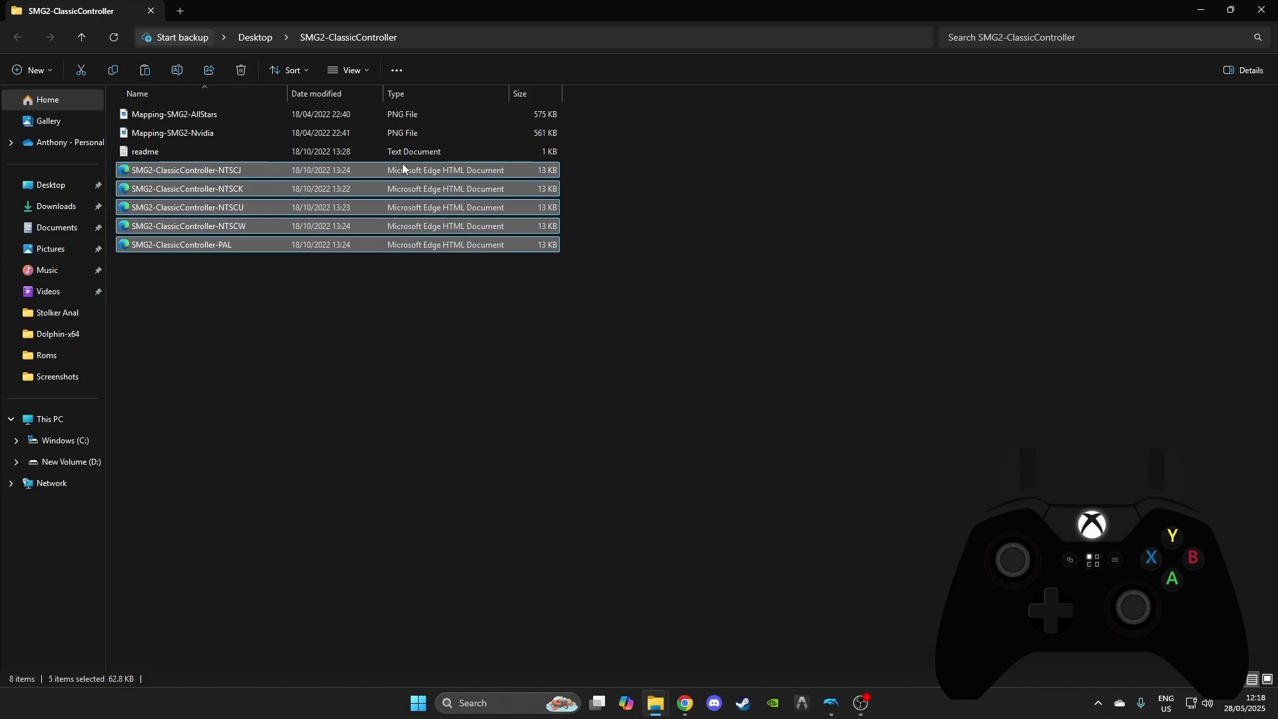
{"action": "double_click", "coordinate": [231, 114]}
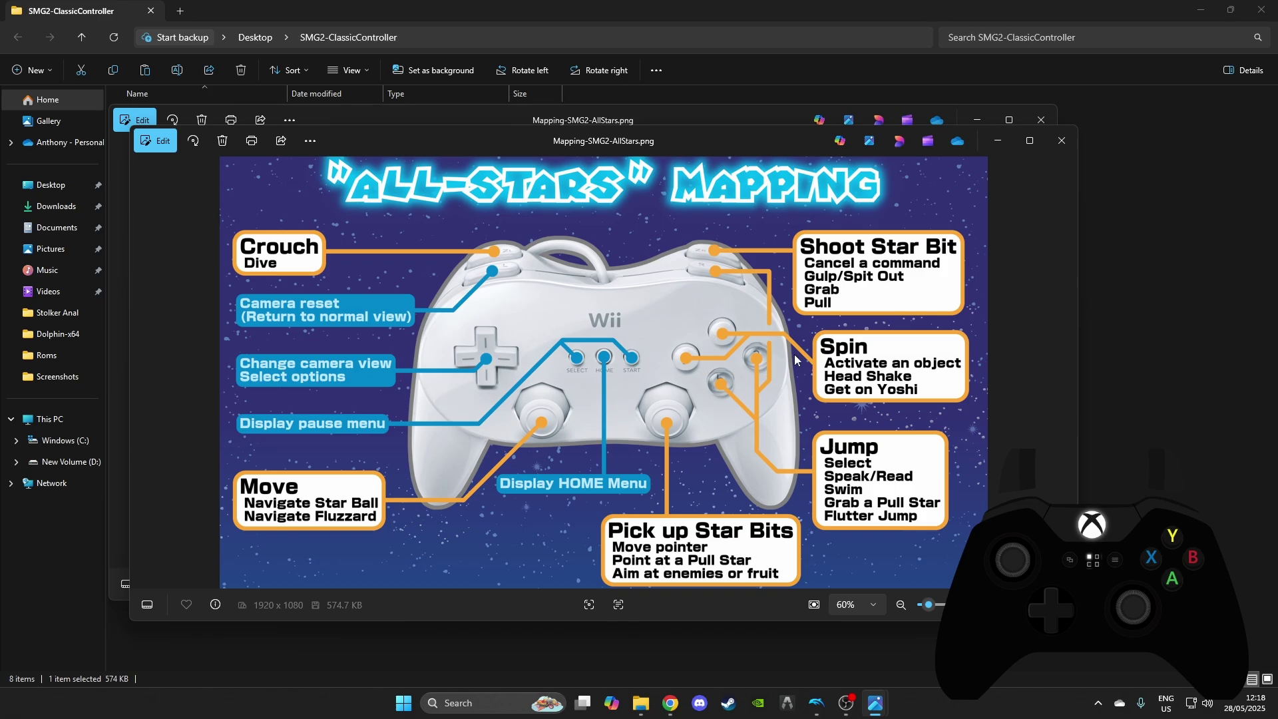
{"action": "left_click", "coordinate": [1064, 377]}
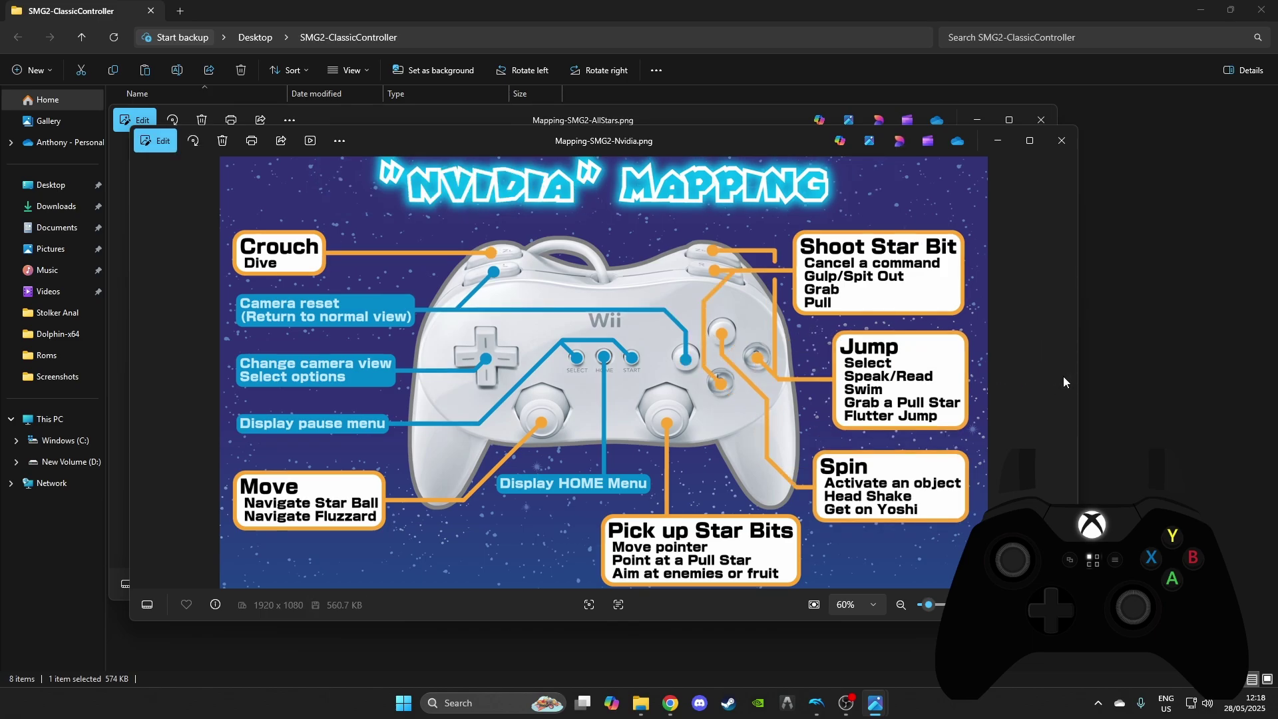
{"action": "left_click", "coordinate": [143, 372]}
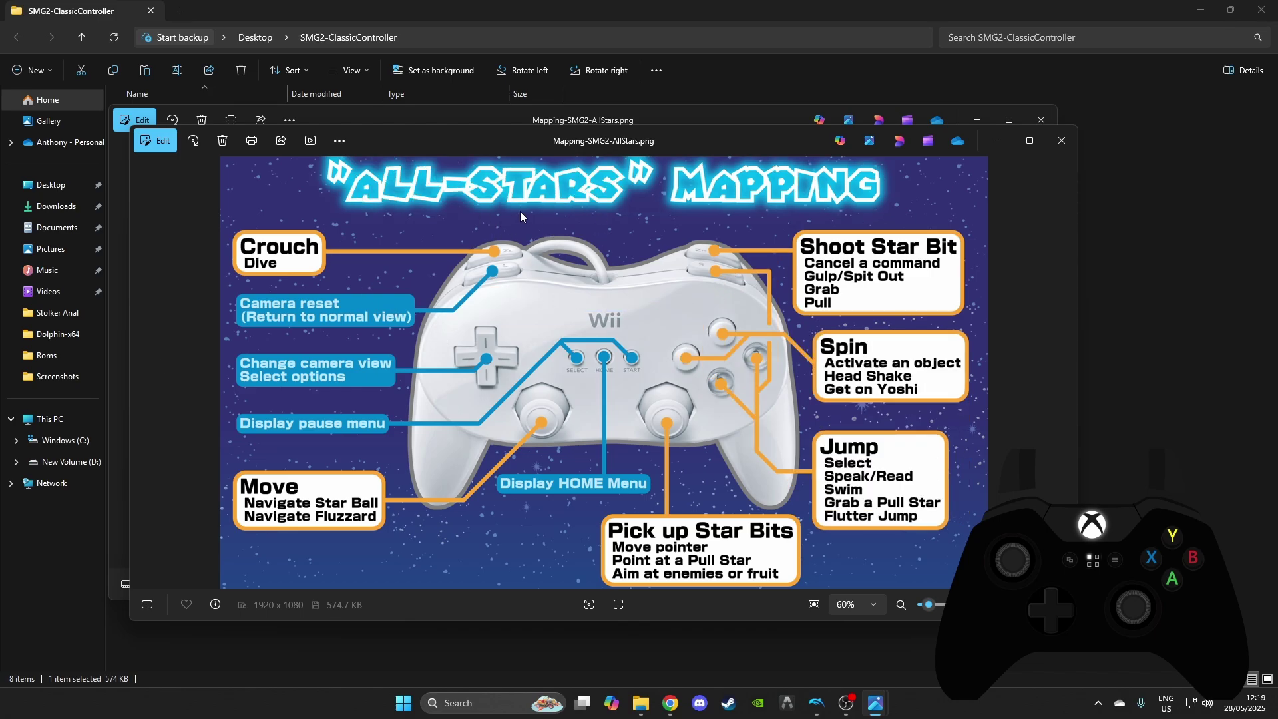
{"action": "left_click", "coordinate": [1065, 374]}
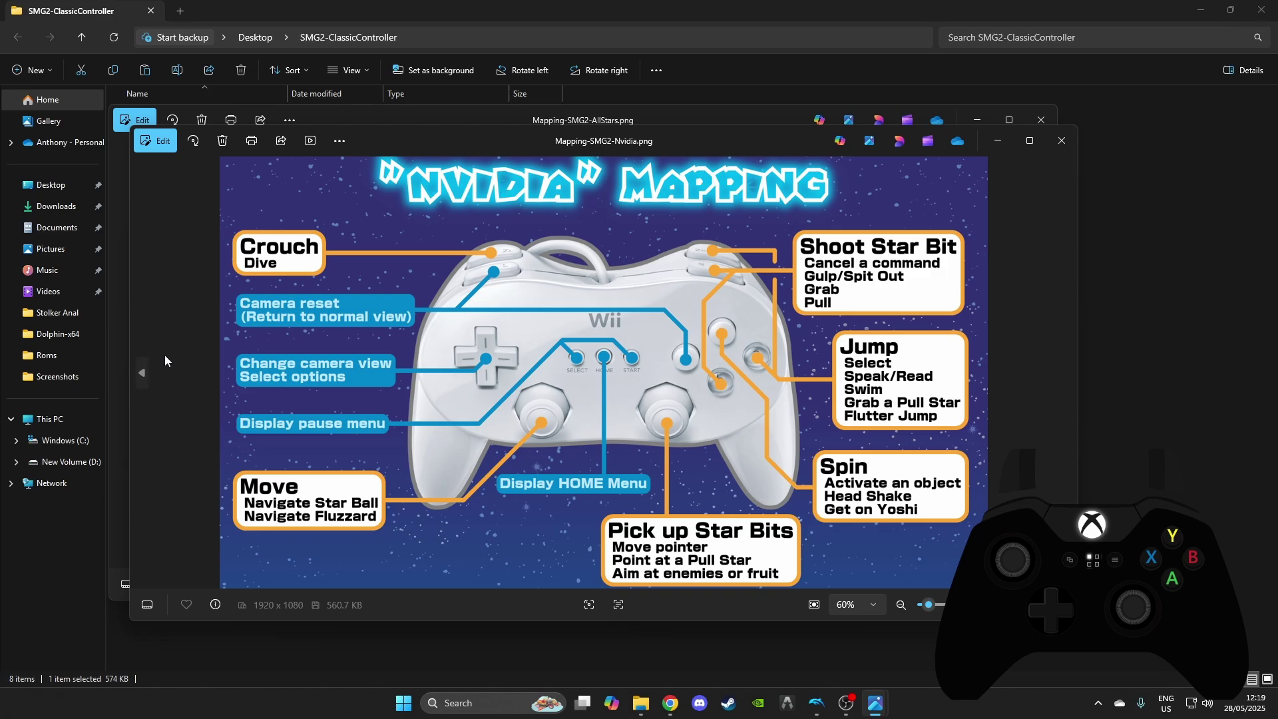
{"action": "left_click", "coordinate": [141, 374]}
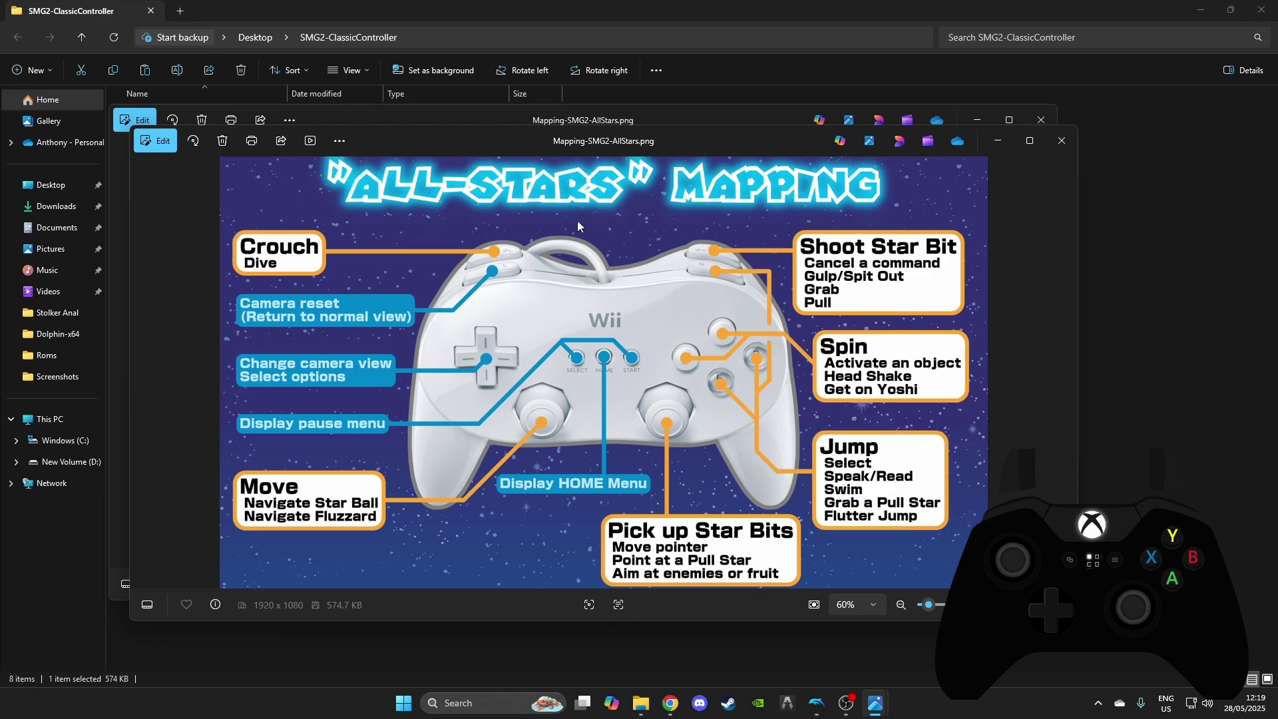
{"action": "left_click", "coordinate": [1060, 142]}
Step: Copy the five SMG2-ClassicController region files, NTSCJ, NTSCK, NTSCU, NTSCW and PAL, from the extracted folder
{"action": "left_click_drag", "start_coordinate": [407, 326], "coordinate": [174, 174]}
{"action": "right_click", "coordinate": [174, 174]}
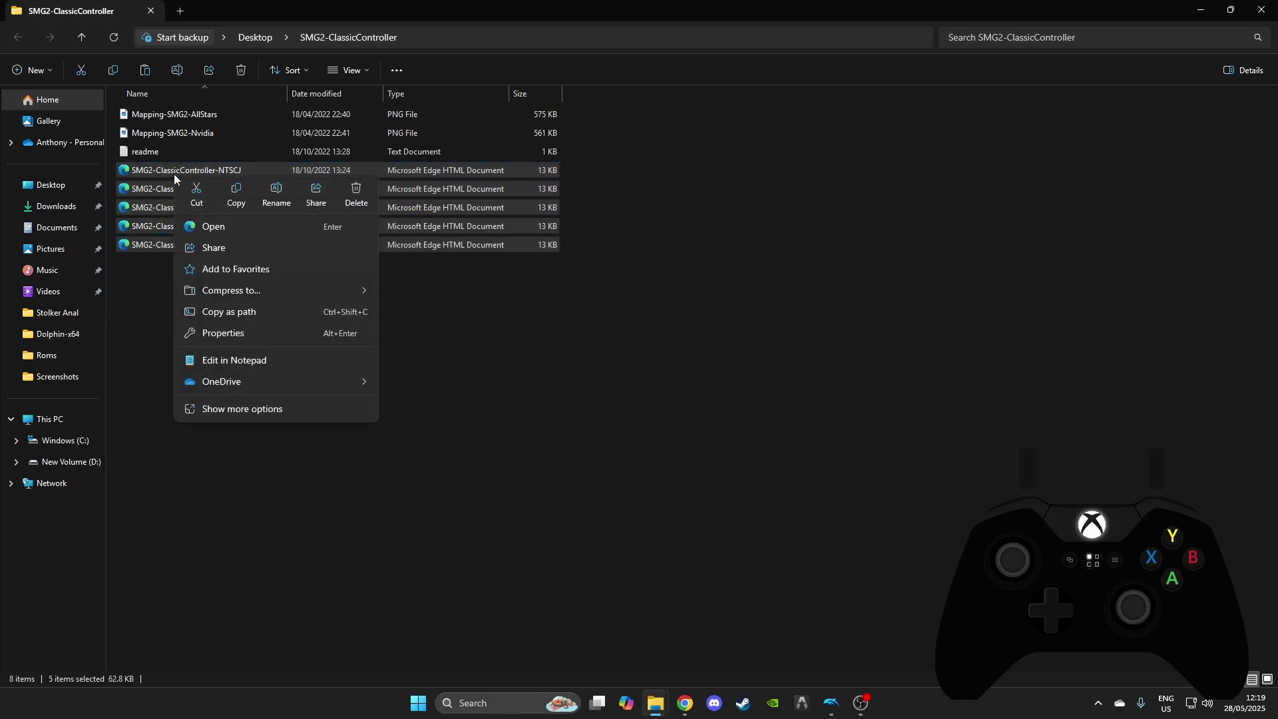
{"action": "left_click", "coordinate": [234, 190]}
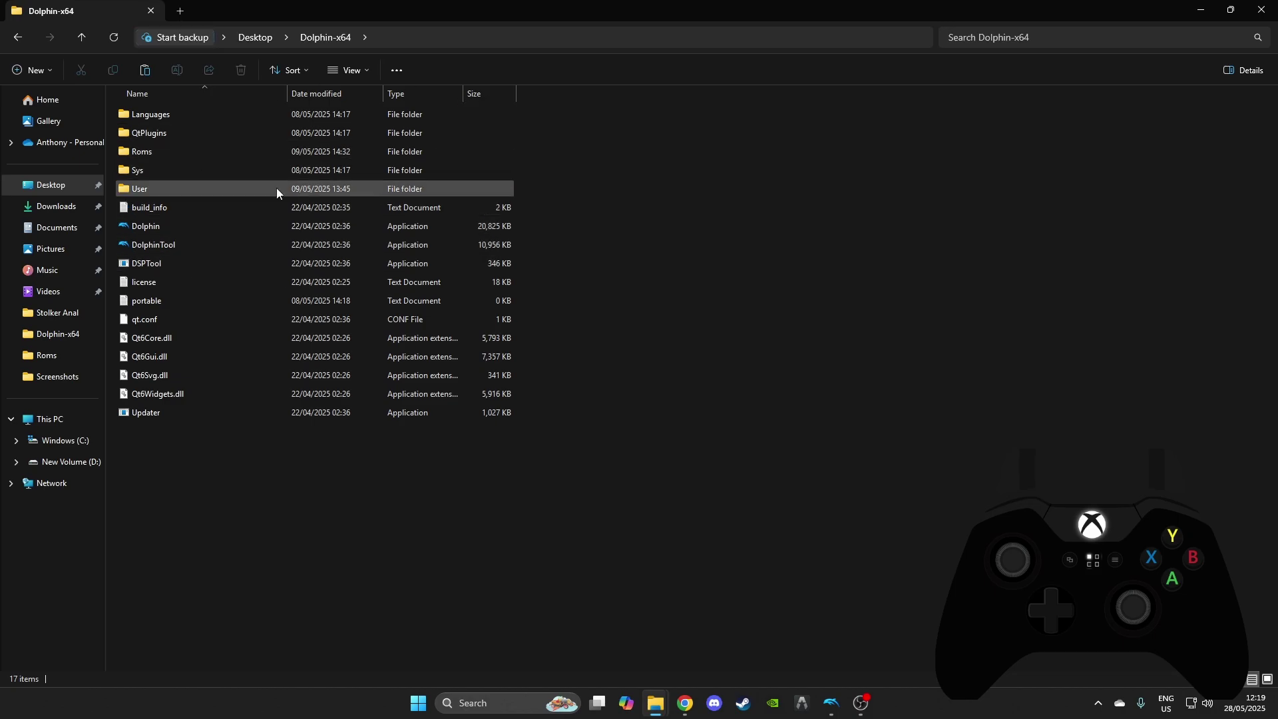
Step: Paste the copied SMG2 files into the Dolphin-x64 folder under User/Load/Riivolution/riivolution
{"action": "double_click", "coordinate": [149, 188]}
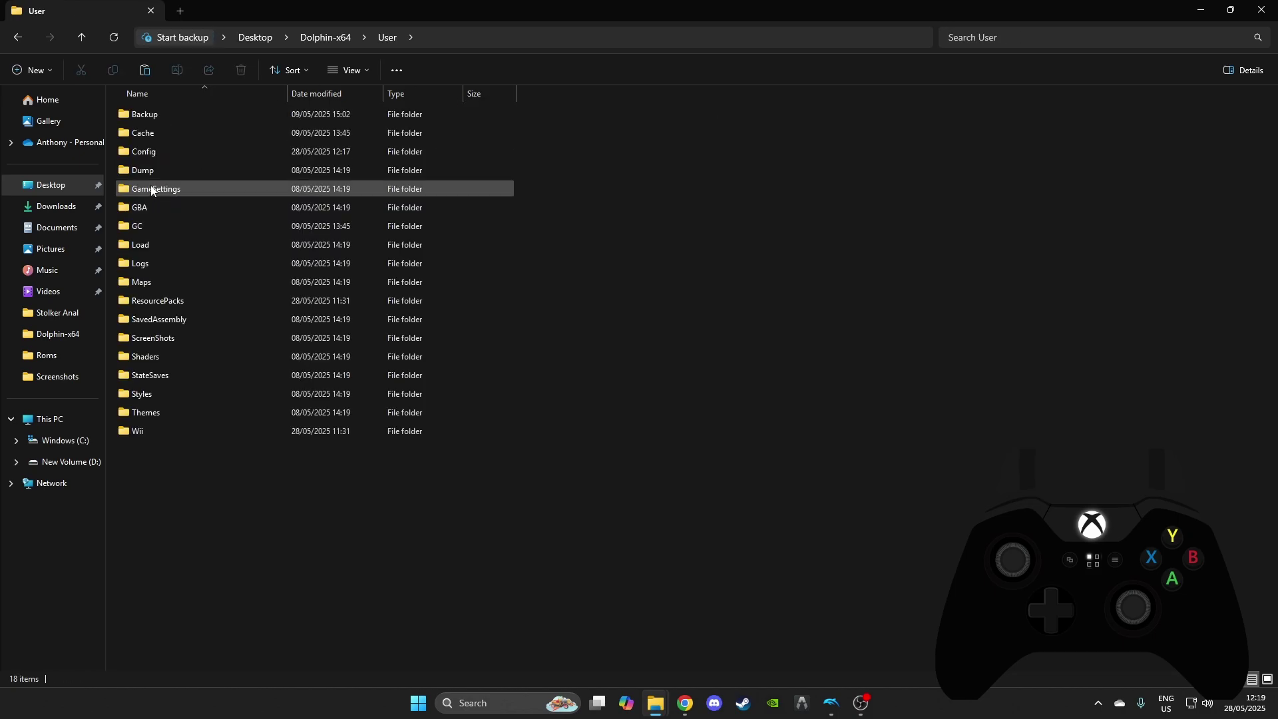
{"action": "double_click", "coordinate": [157, 243]}
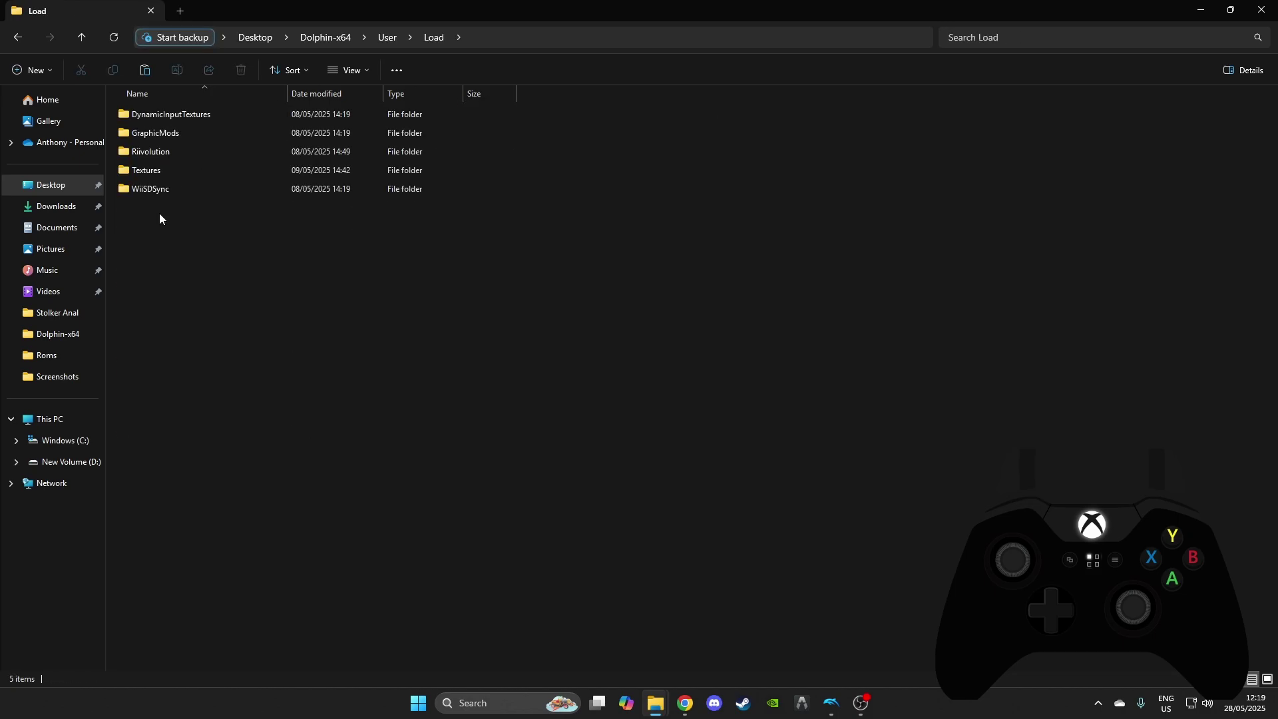
{"action": "double_click", "coordinate": [163, 152]}
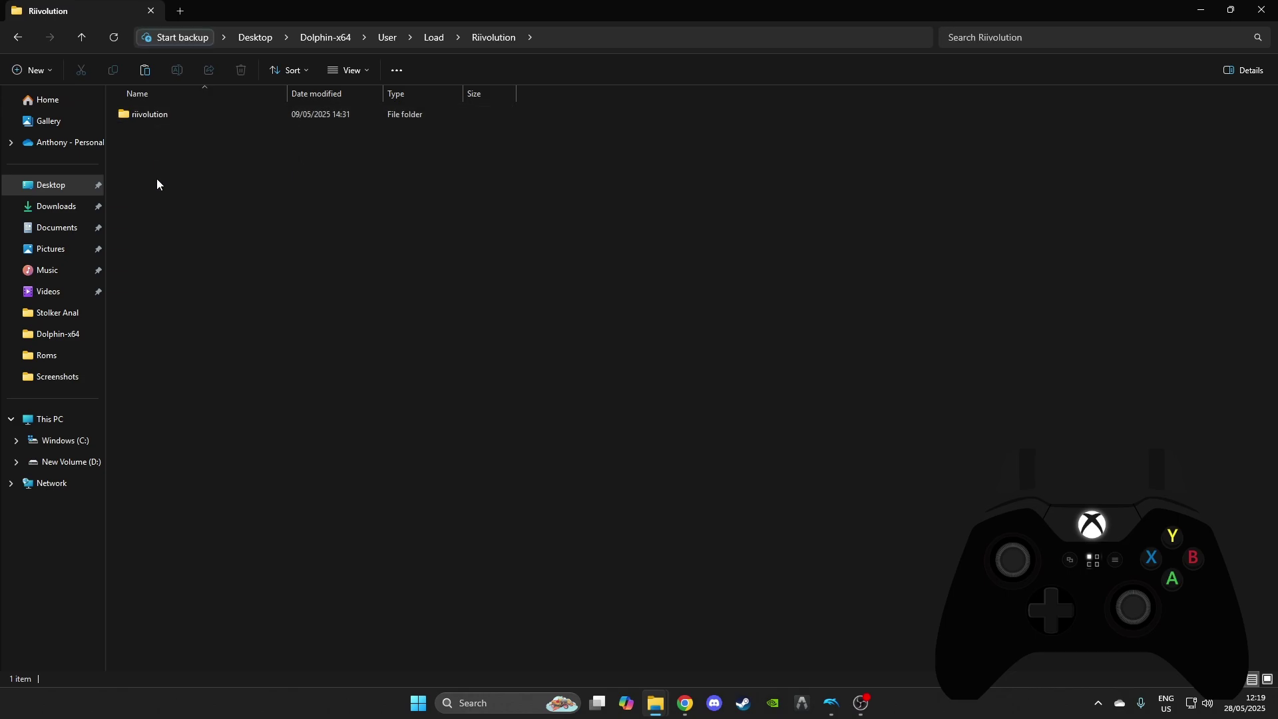
{"action": "right_click", "coordinate": [150, 135]}
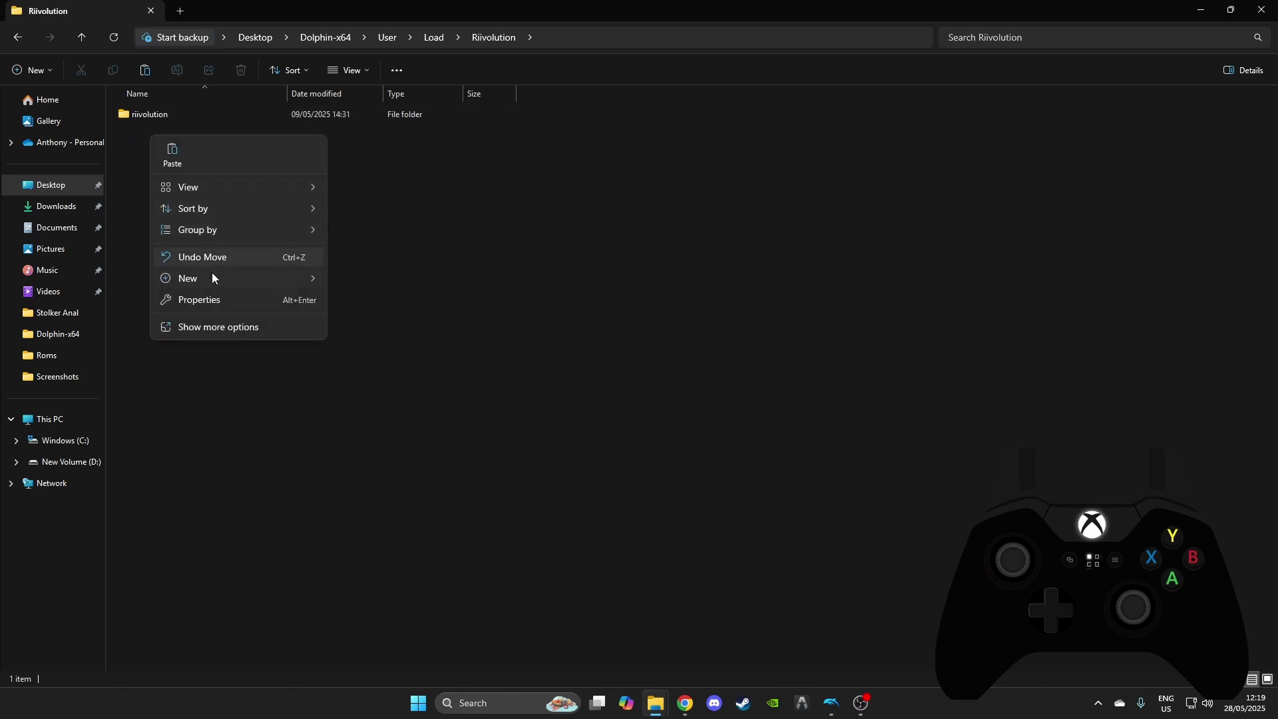
{"action": "mouse_move", "coordinate": [207, 278]}
{"action": "left_click", "coordinate": [393, 181]}
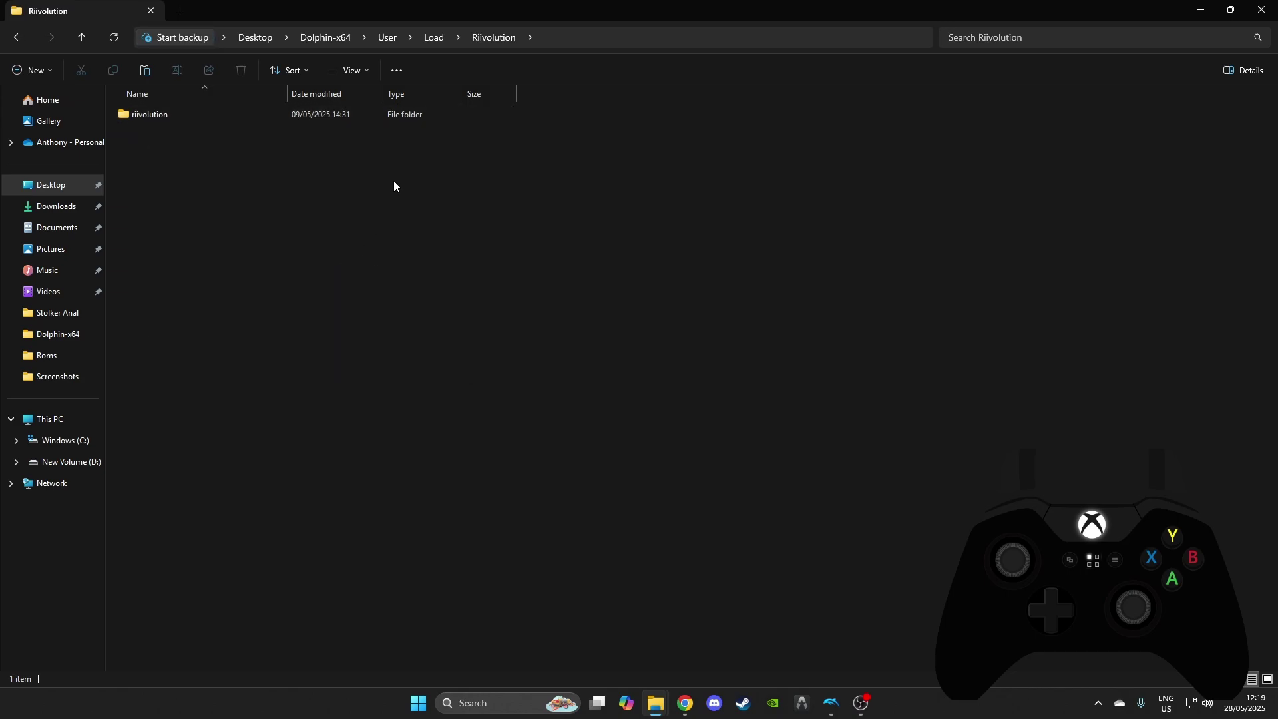
{"action": "left_click", "coordinate": [137, 117]}
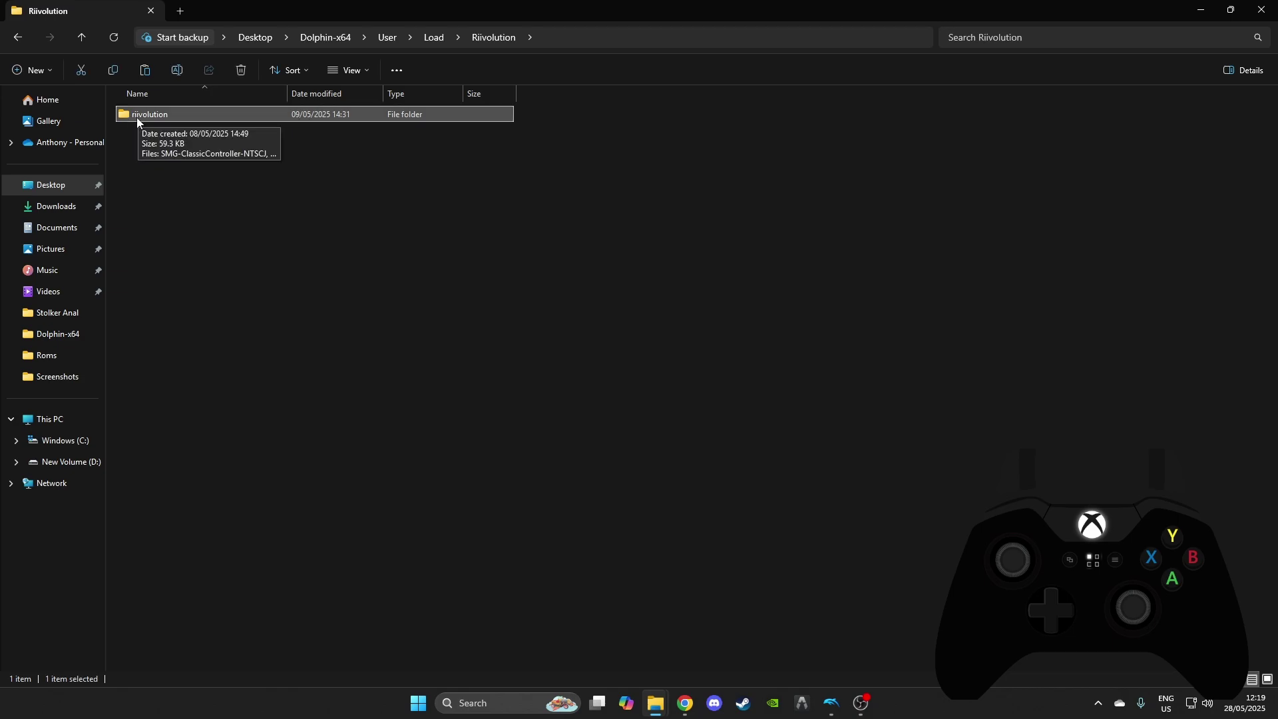
{"action": "double_click", "coordinate": [152, 117]}
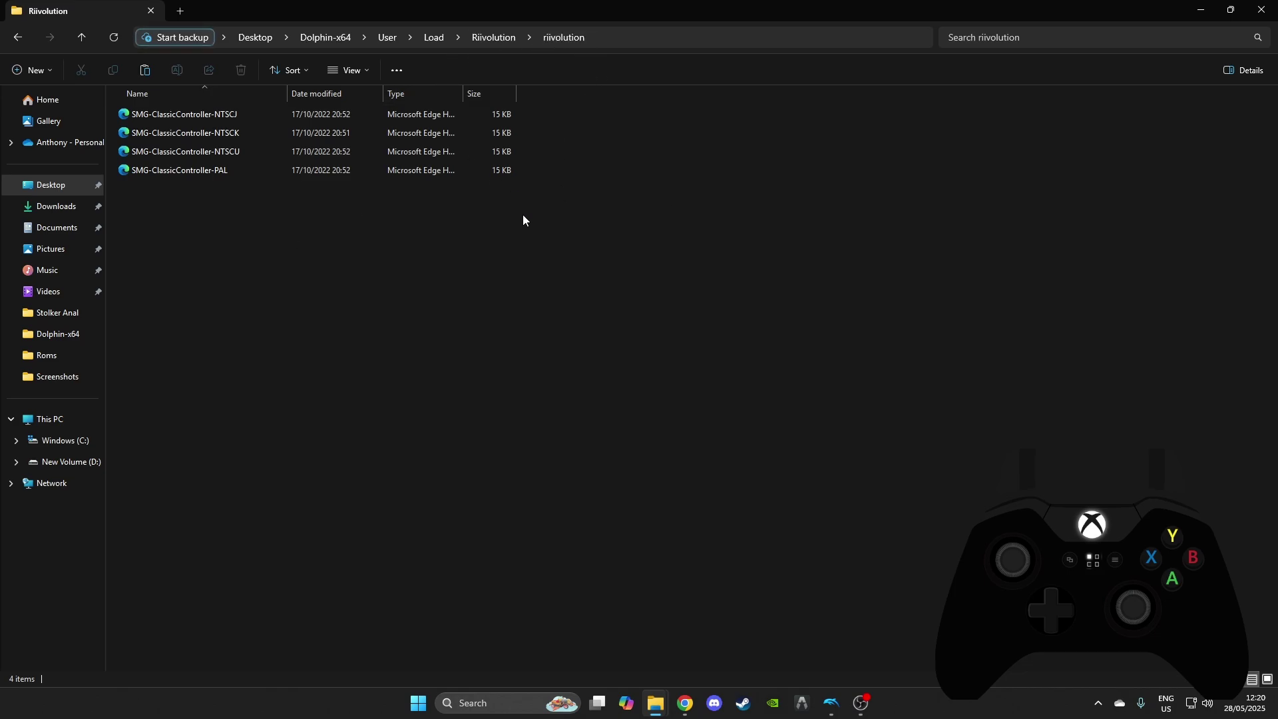
{"action": "right_click", "coordinate": [277, 266]}
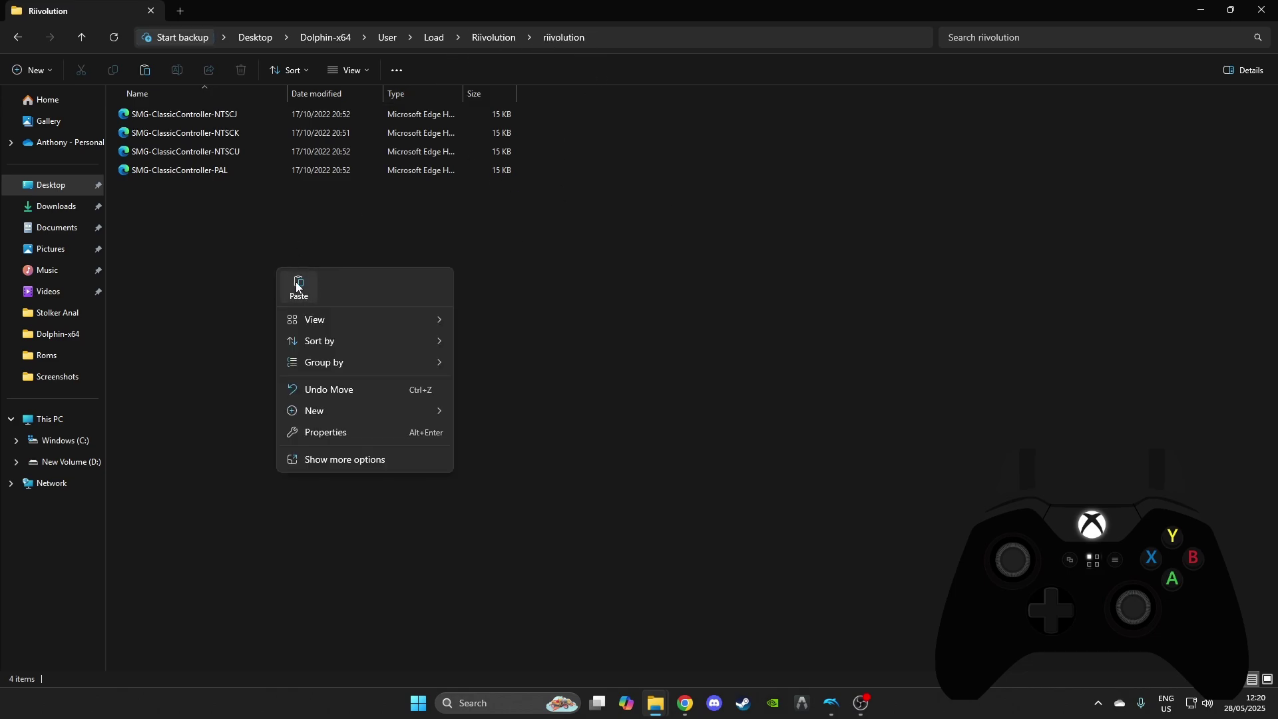
{"action": "left_click", "coordinate": [298, 287]}
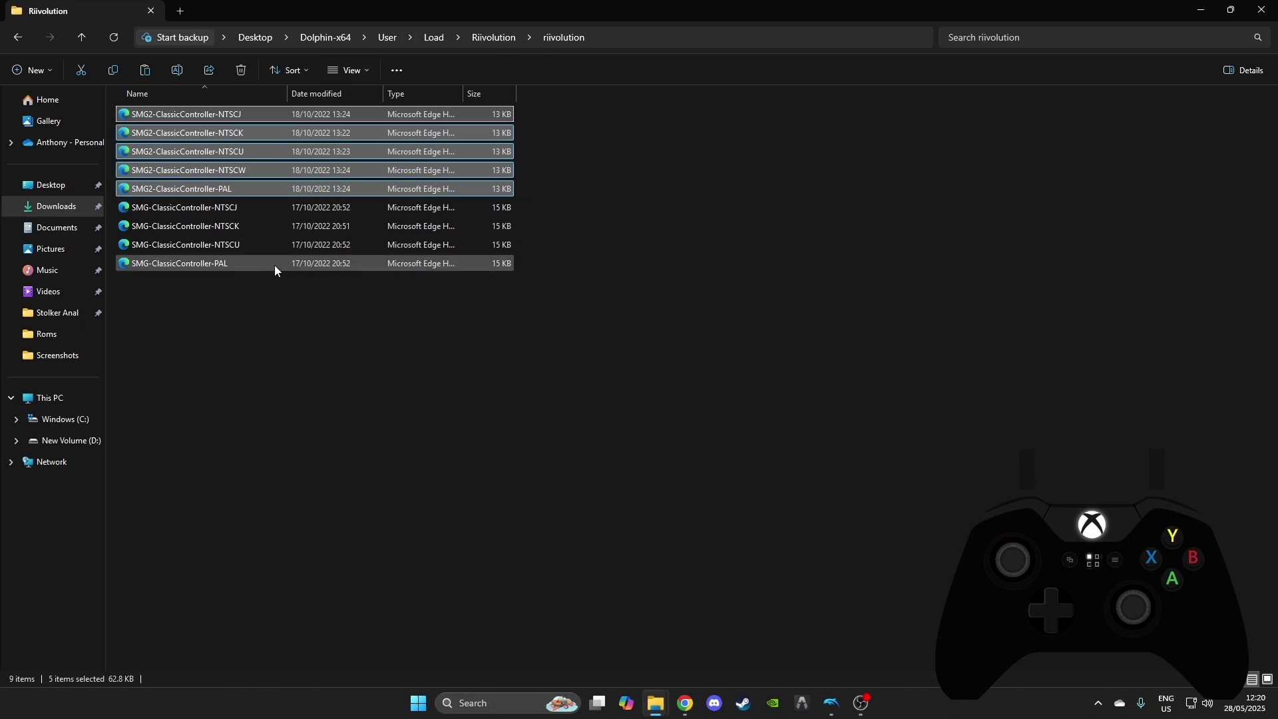
{"action": "left_click_drag", "start_coordinate": [209, 305], "coordinate": [188, 211]}
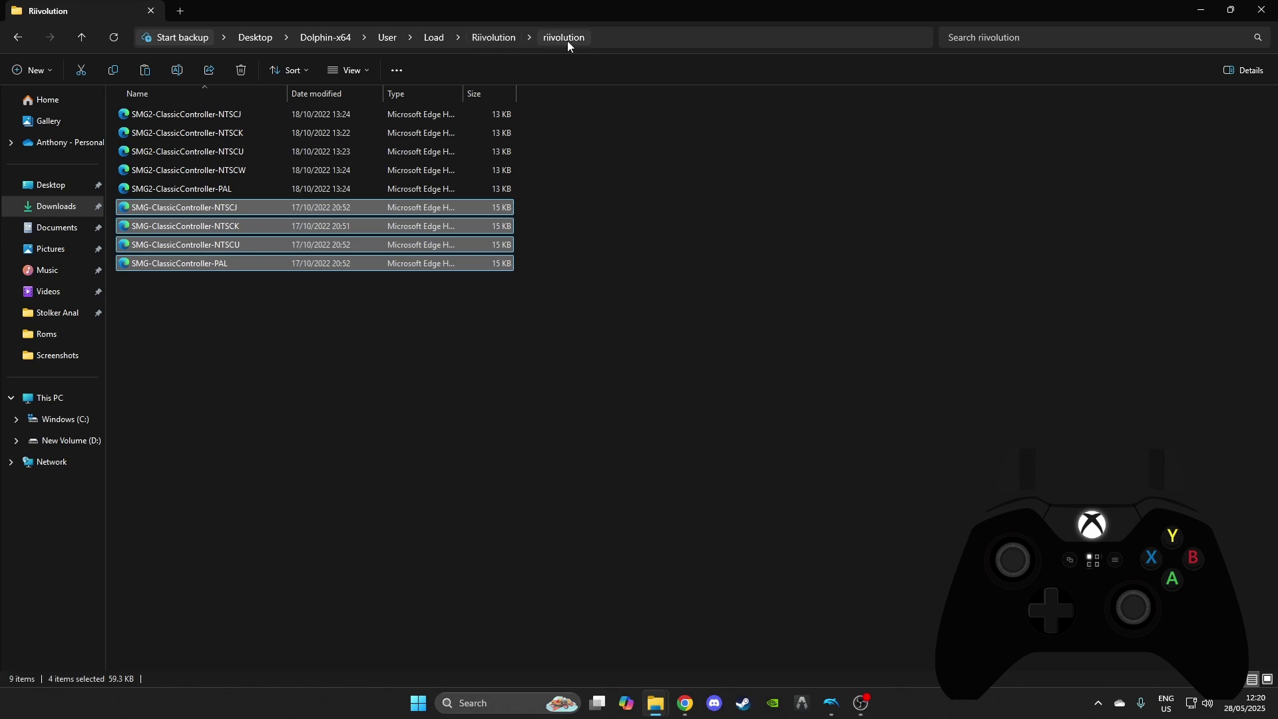
{"action": "left_click", "coordinate": [308, 385]}
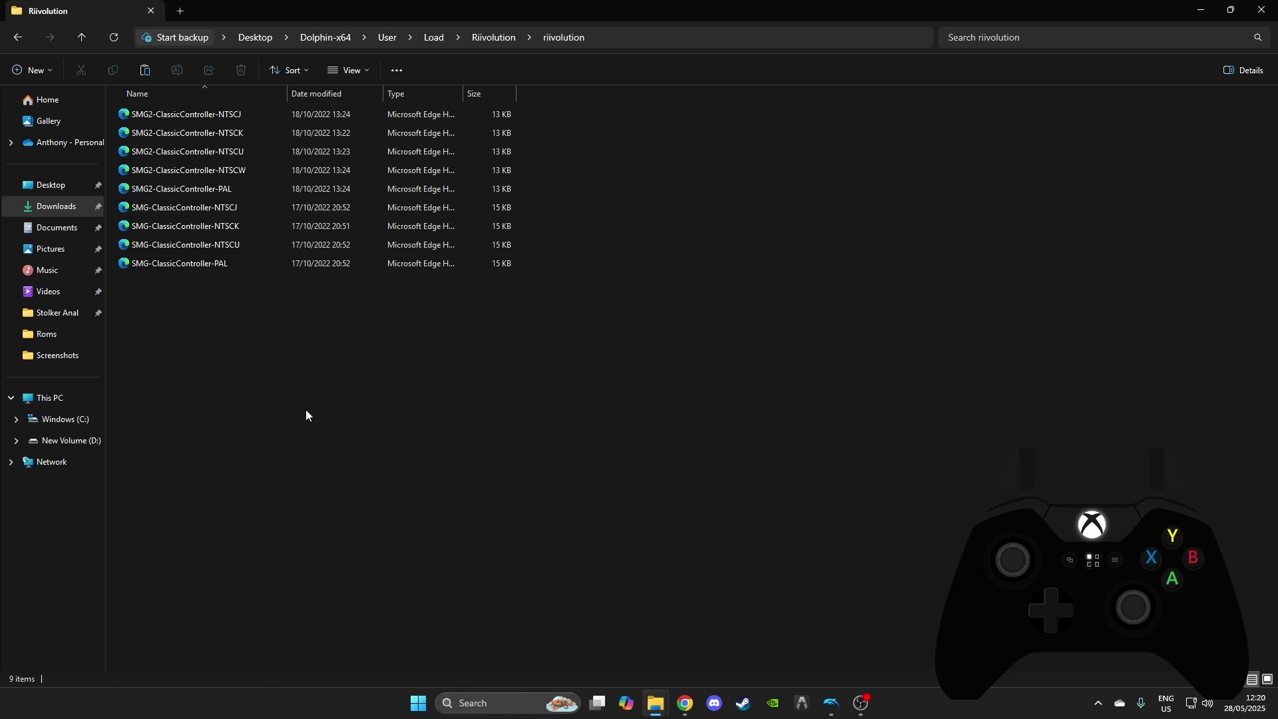
Step: Switch to Dolphin, open the Riivolution patches for Super Mario Galaxy 2 and set Classic Controller to All-Stars Style
{"action": "left_click", "coordinate": [831, 704]}
{"action": "right_click", "coordinate": [178, 141]}
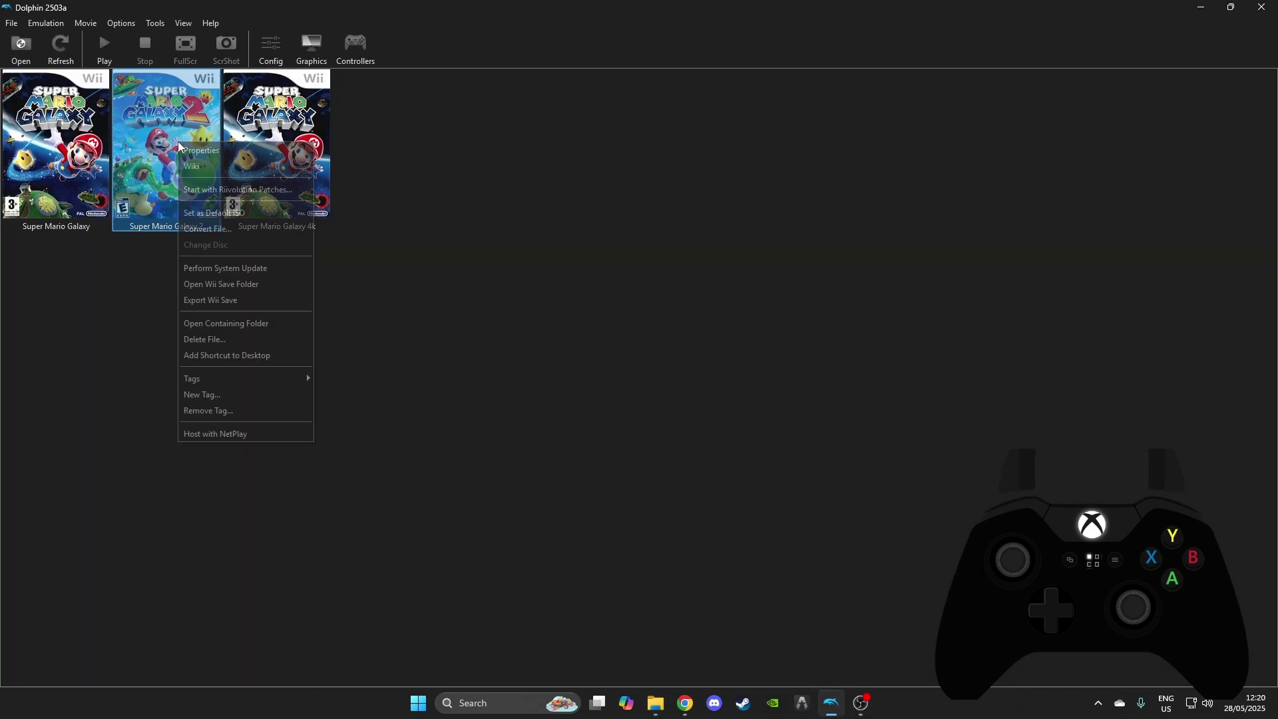
{"action": "left_click", "coordinate": [258, 189]}
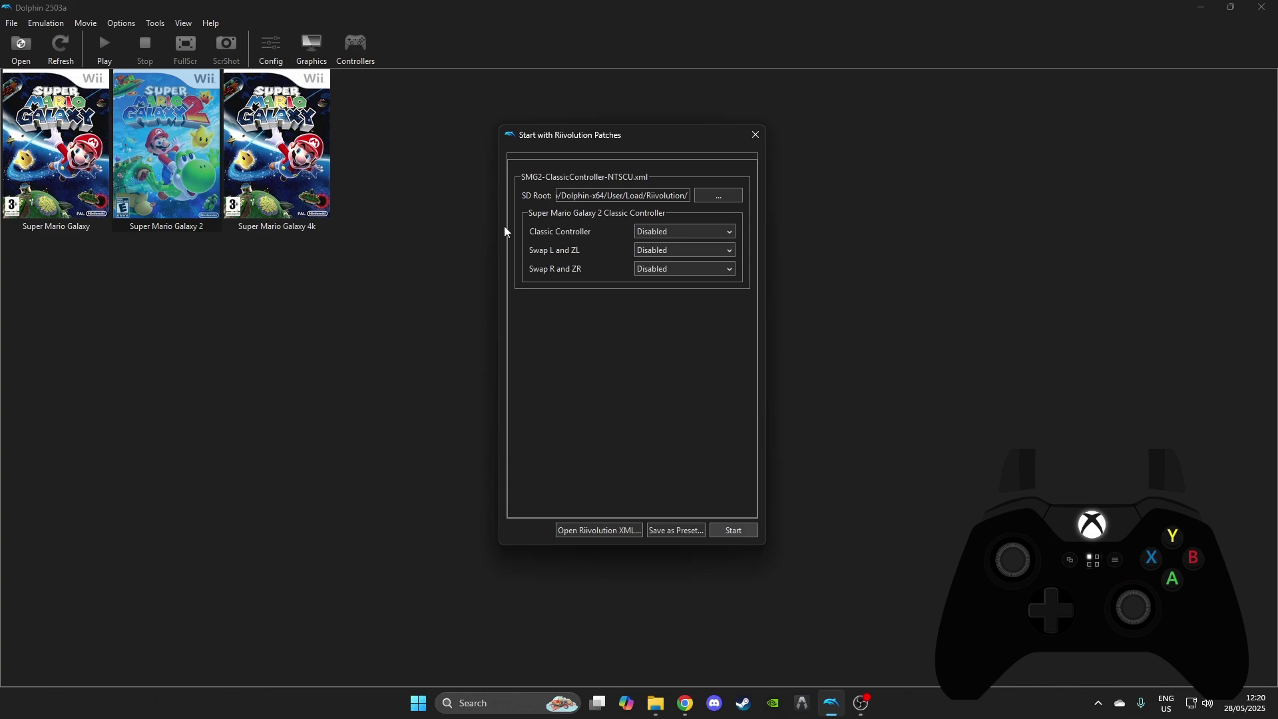
{"action": "left_click", "coordinate": [656, 233]}
{"action": "left_click", "coordinate": [657, 268]}
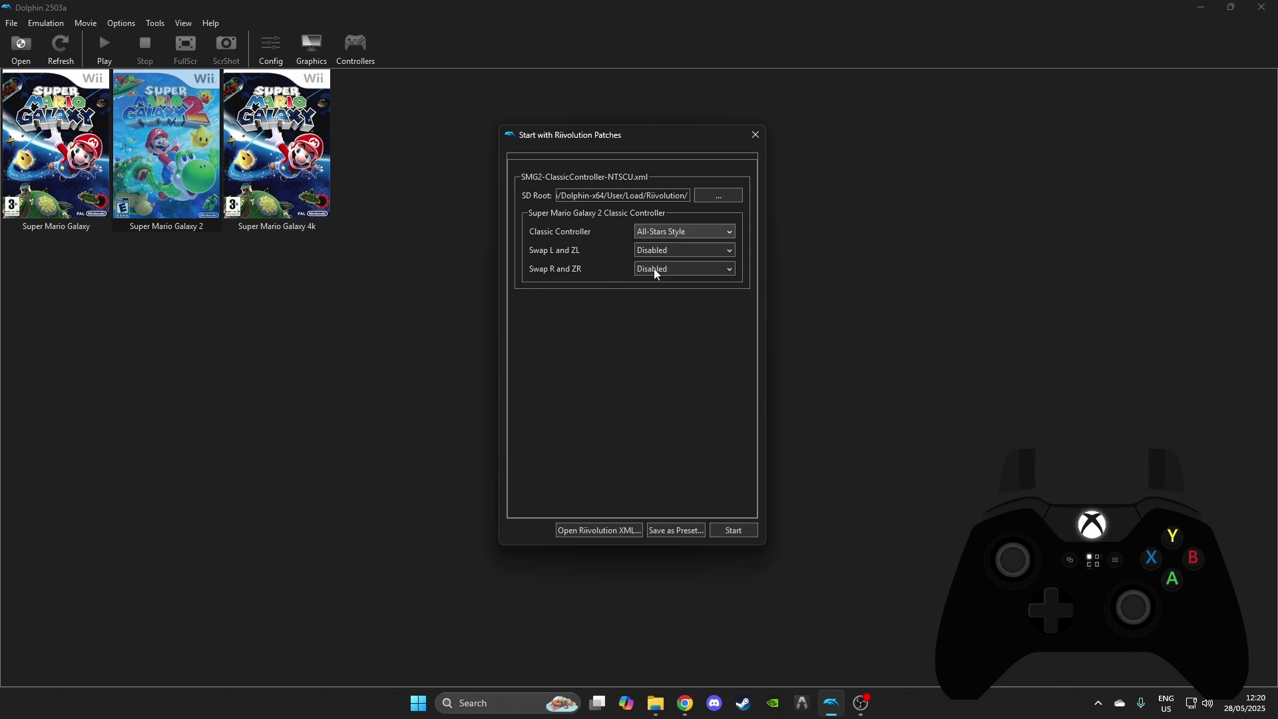
Step: Enable both Swap L and ZL and Swap R and ZR in the Super Mario Galaxy 2 patch options
{"action": "left_click", "coordinate": [690, 248]}
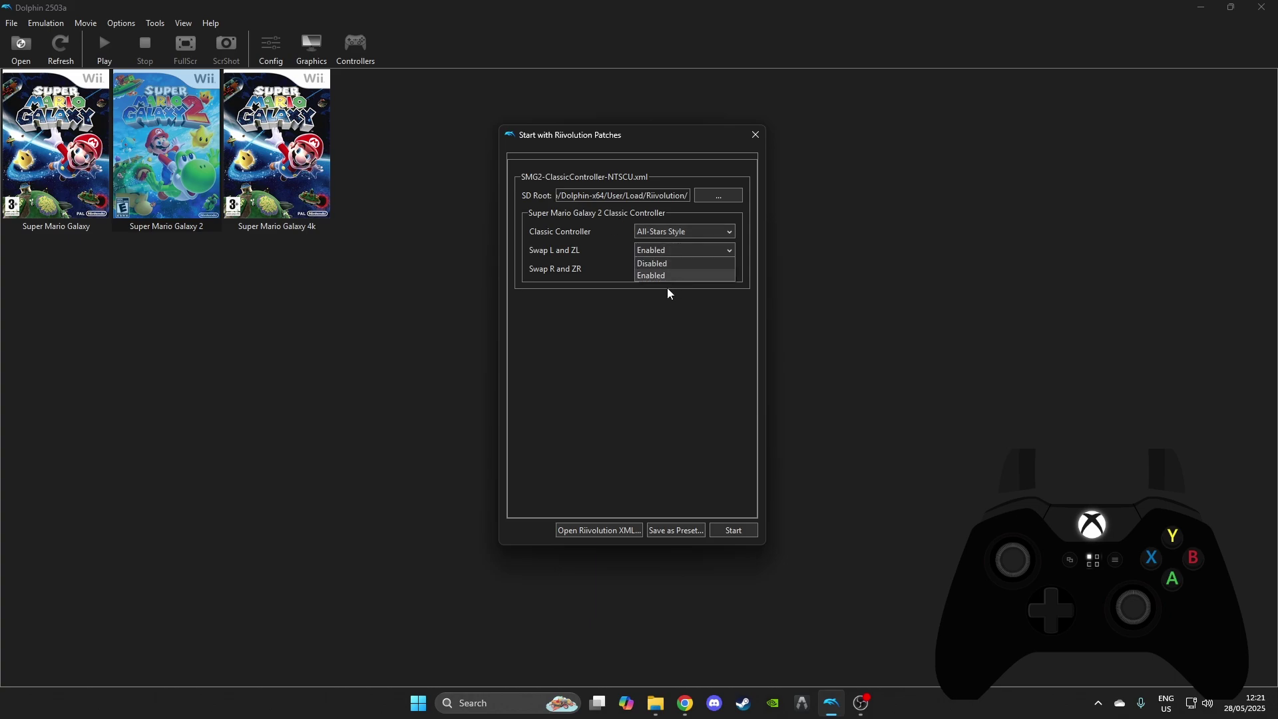
{"action": "left_click", "coordinate": [667, 276]}
{"action": "left_click", "coordinate": [665, 275]}
{"action": "left_click", "coordinate": [648, 268]}
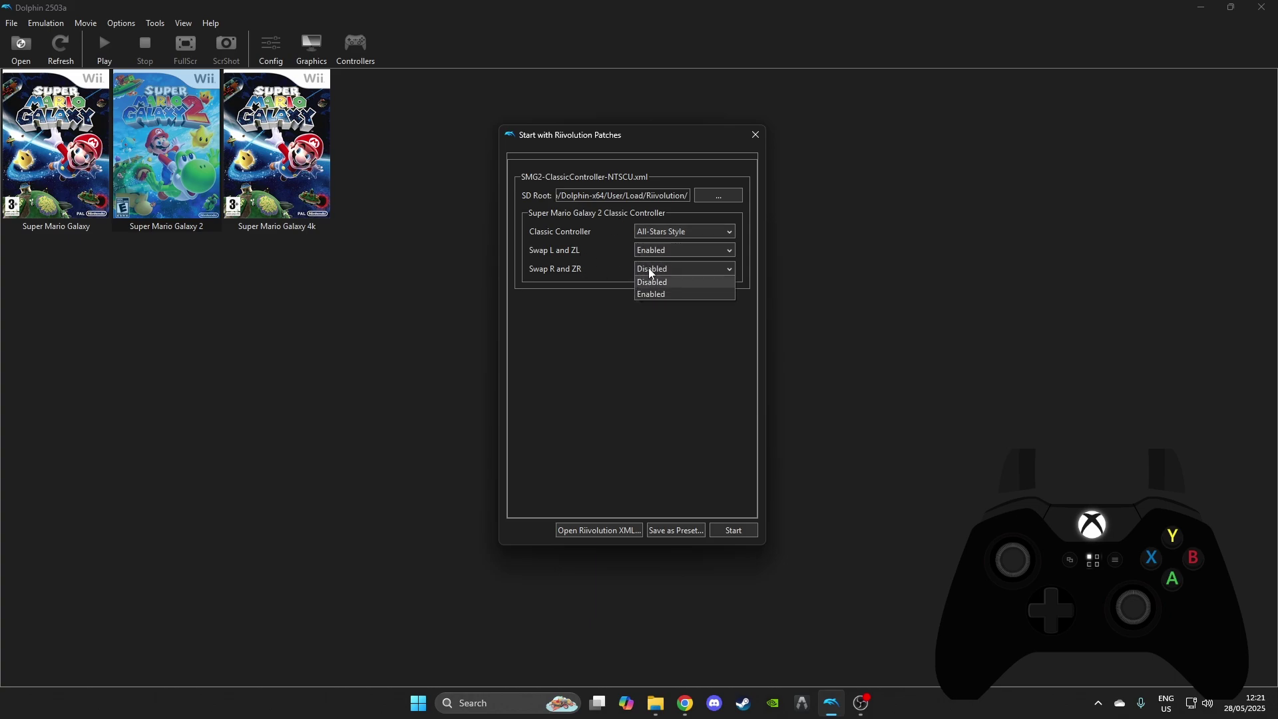
{"action": "left_click", "coordinate": [658, 294]}
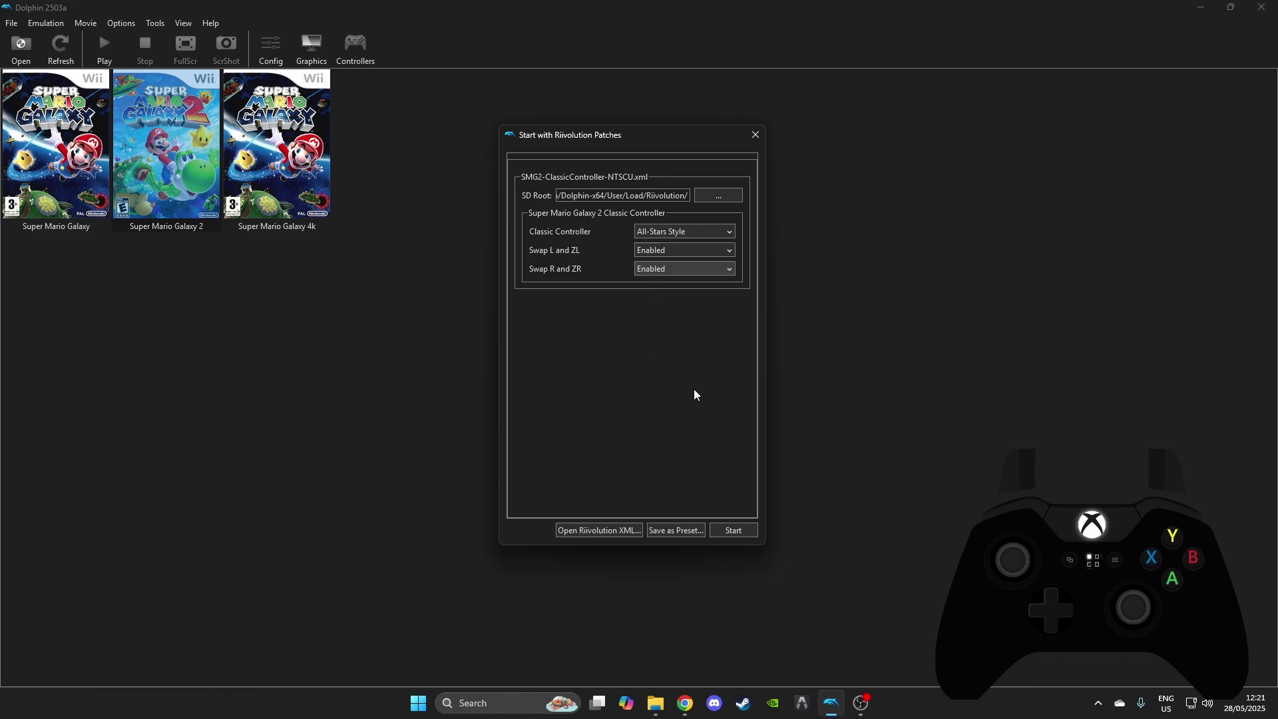
Step: Save the patch settings in the Roms folder as a preset named "Super Mario Galaxy 2 4k" and close the patch window
{"action": "left_click", "coordinate": [680, 530]}
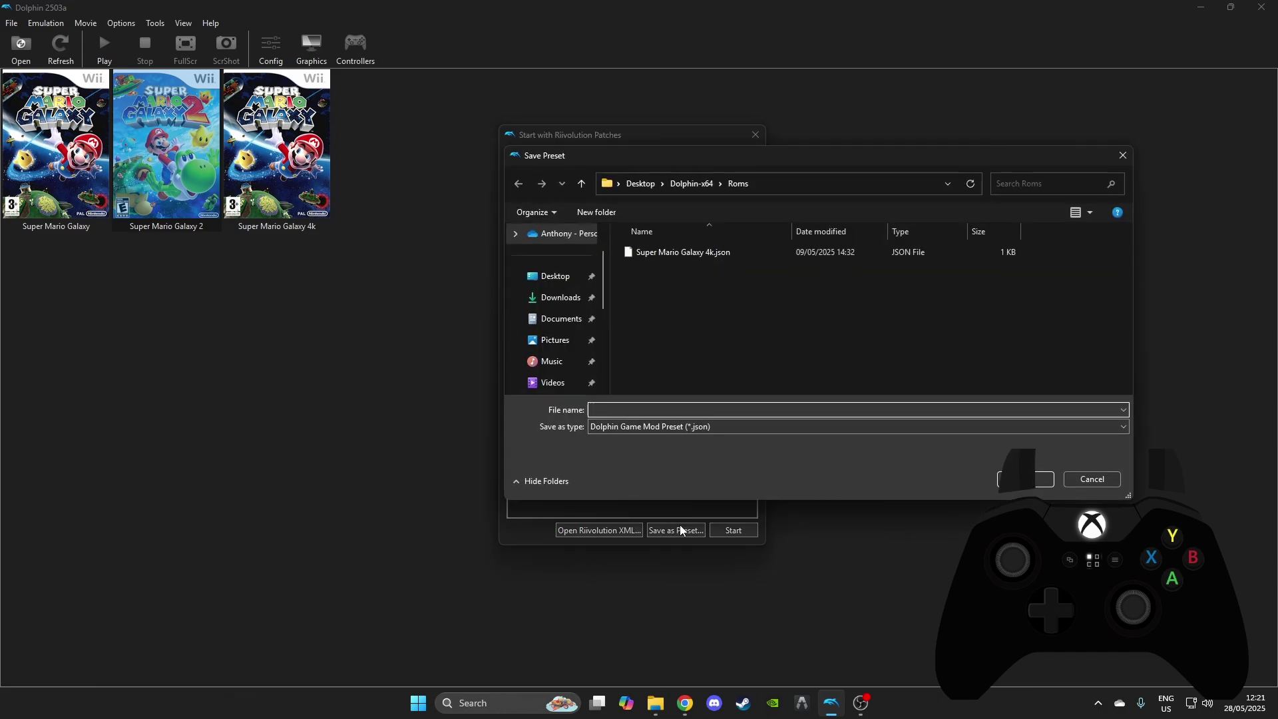
{"action": "type", "text": "Super Mario Galaxy 2"}
{"action": "type", "text": "4k"}
{"action": "key", "text": "Return"}
{"action": "left_click", "coordinate": [756, 136]}
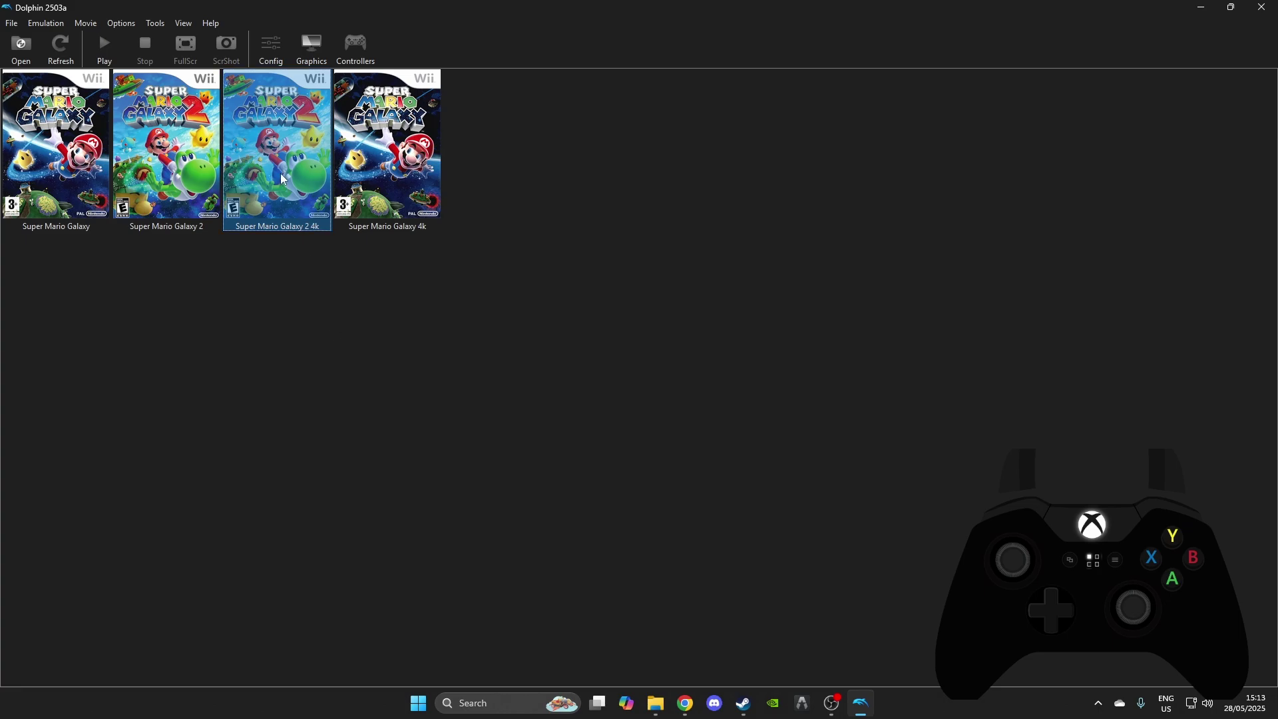
Step: Launch Super Mario Galaxy 2 4k from the game list and start save file 1
{"action": "double_click", "coordinate": [283, 178]}
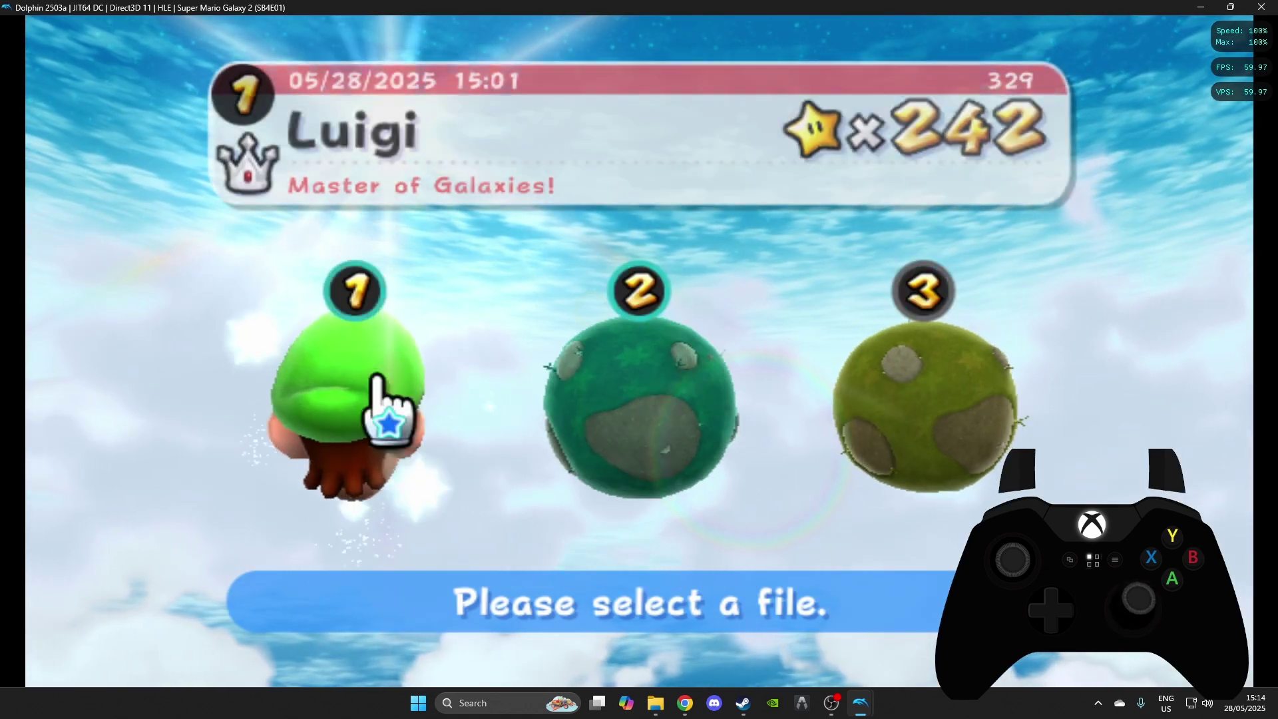
{"action": "left_click", "coordinate": [289, 466]}
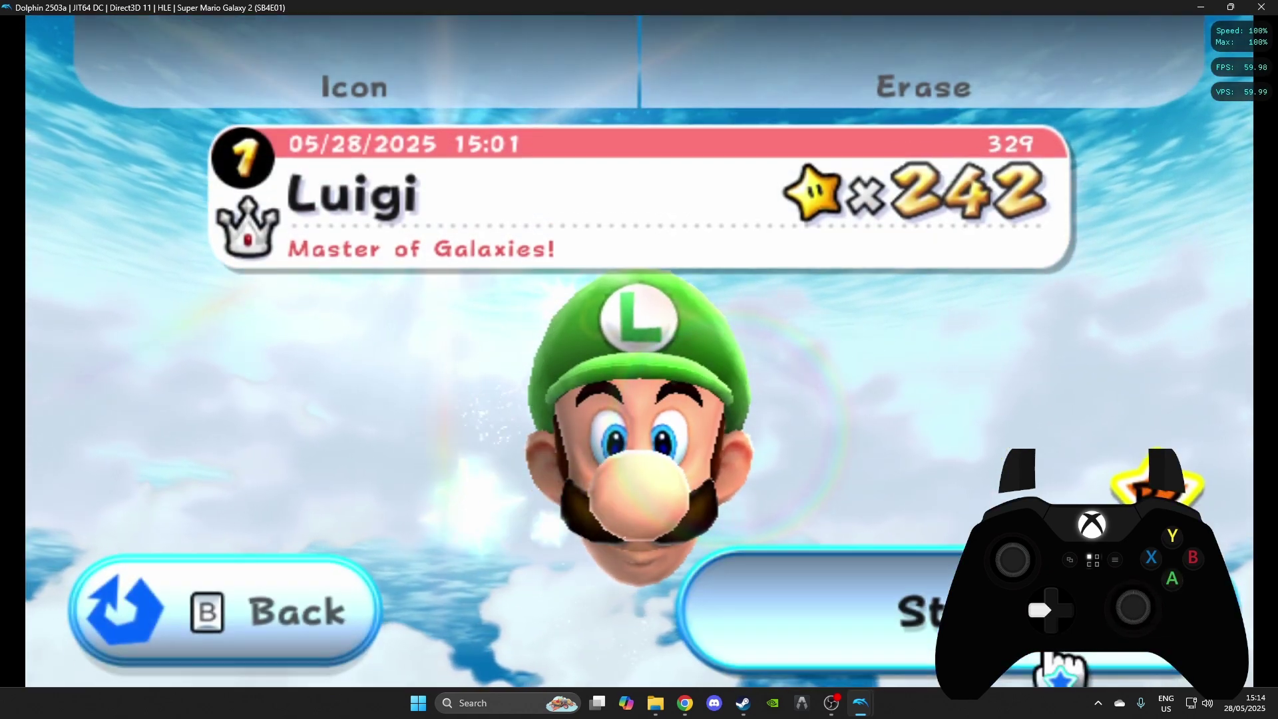
{"action": "left_click", "coordinate": [1060, 671]}
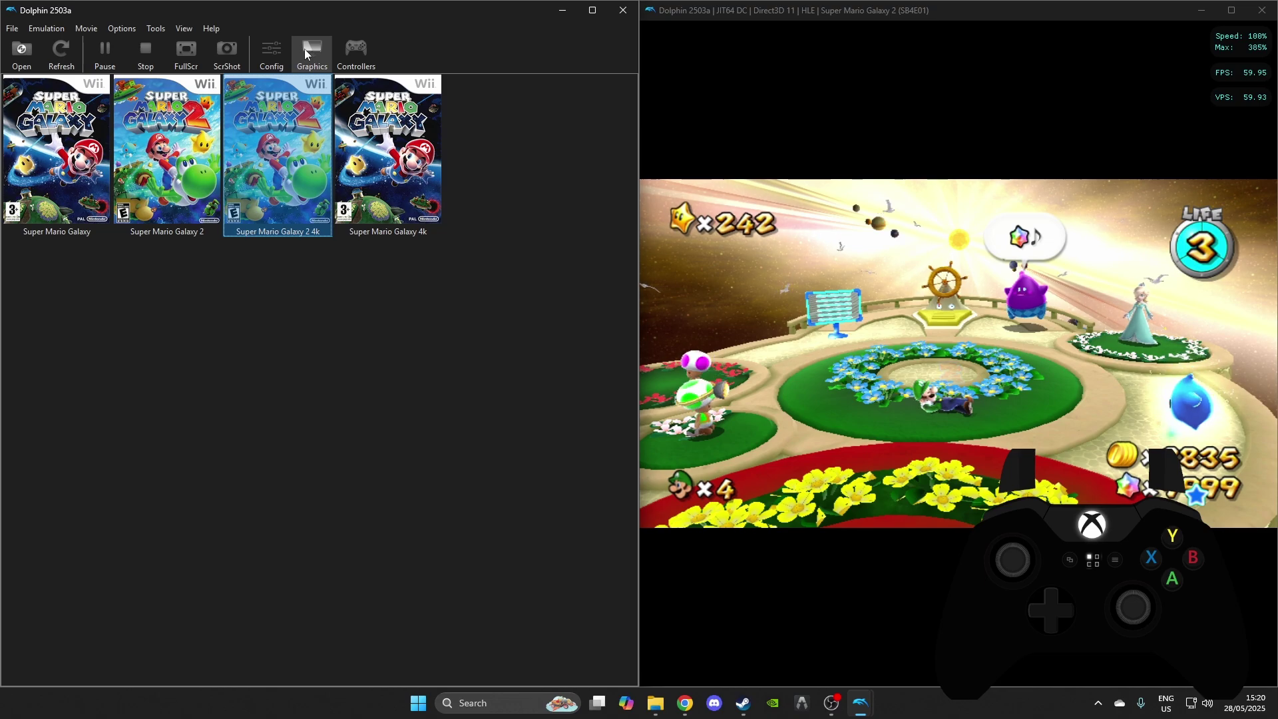
Step: Open the graphics settings and review the performance statistics, backend and shader compilation options
{"action": "left_click", "coordinate": [304, 49]}
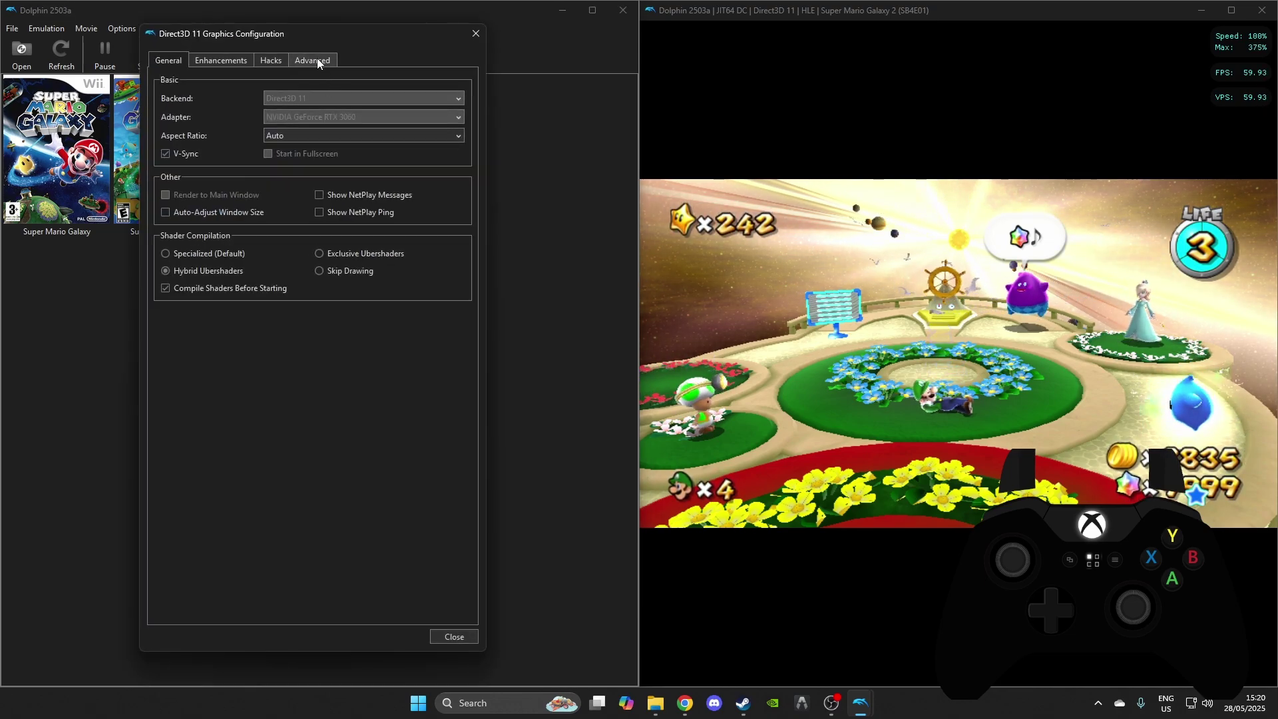
{"action": "left_click", "coordinate": [317, 63]}
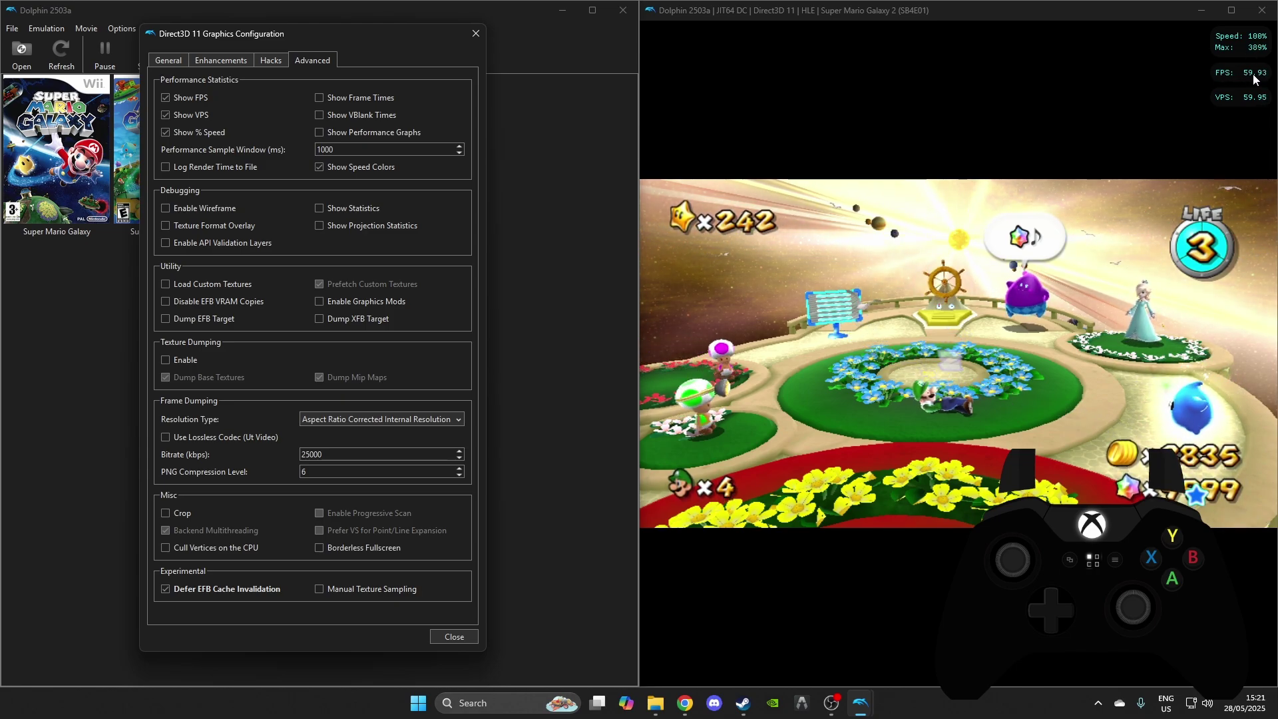
{"action": "left_click", "coordinate": [166, 61]}
{"action": "mouse_move", "coordinate": [306, 99]}
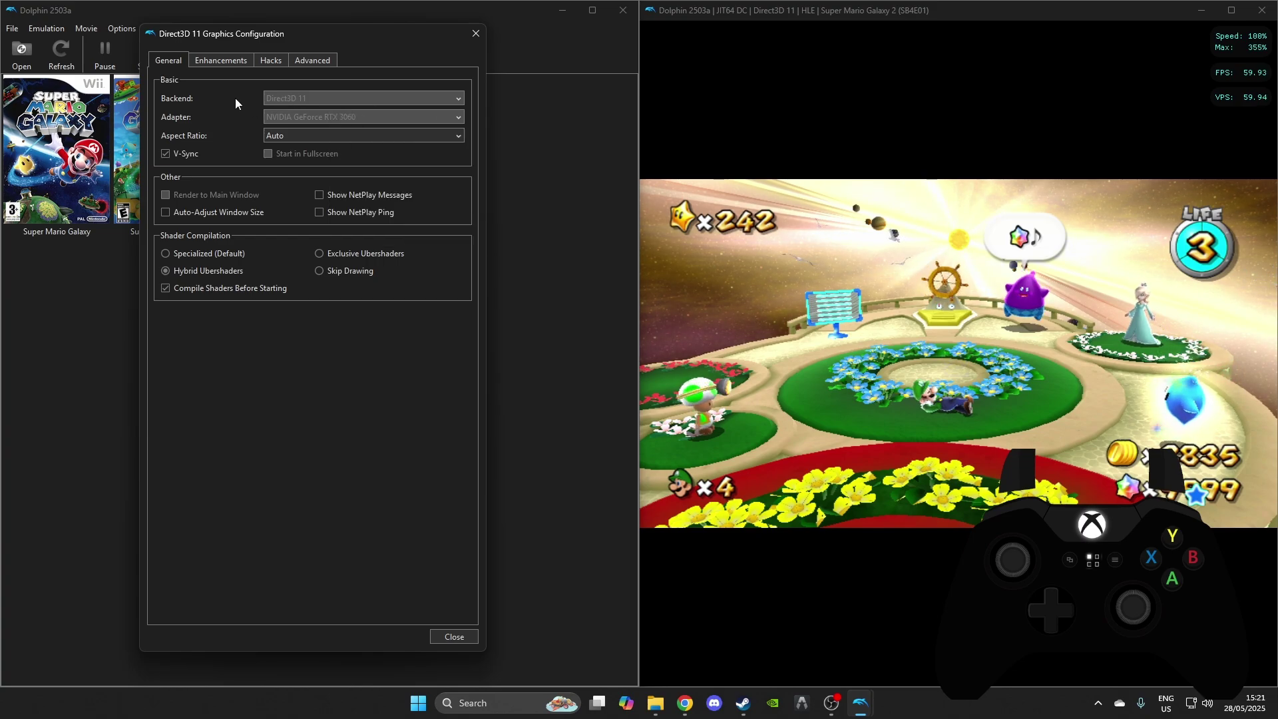
{"action": "mouse_move", "coordinate": [214, 275]}
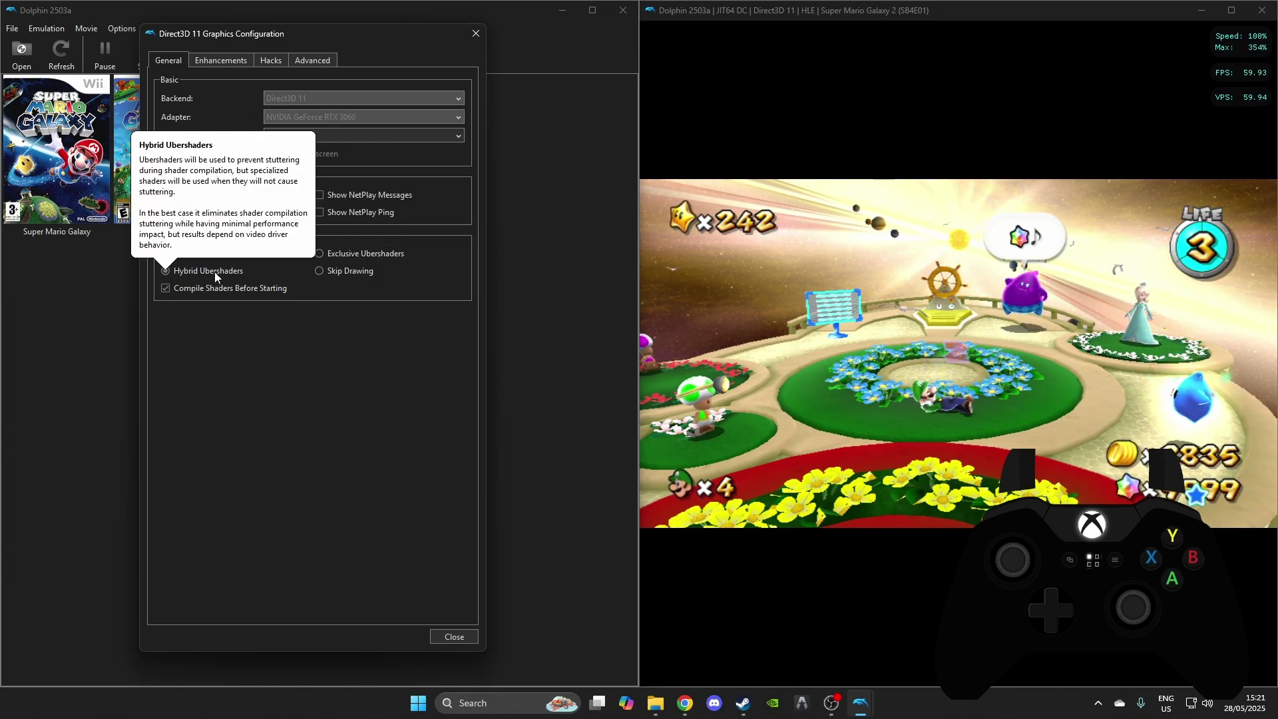
{"action": "mouse_move", "coordinate": [357, 255]}
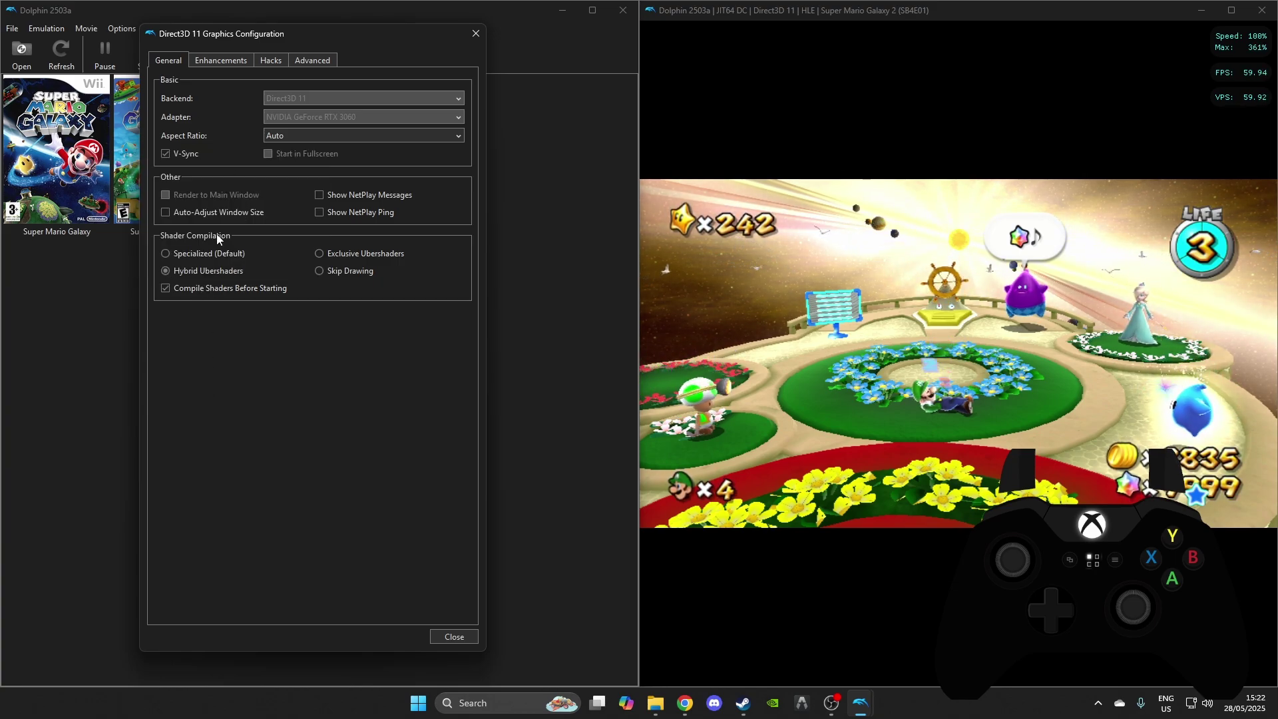
Step: Set the internal resolution to 6x Native (3840x3168) for 4K and check the picture in the maximized game window
{"action": "left_click", "coordinate": [232, 61]}
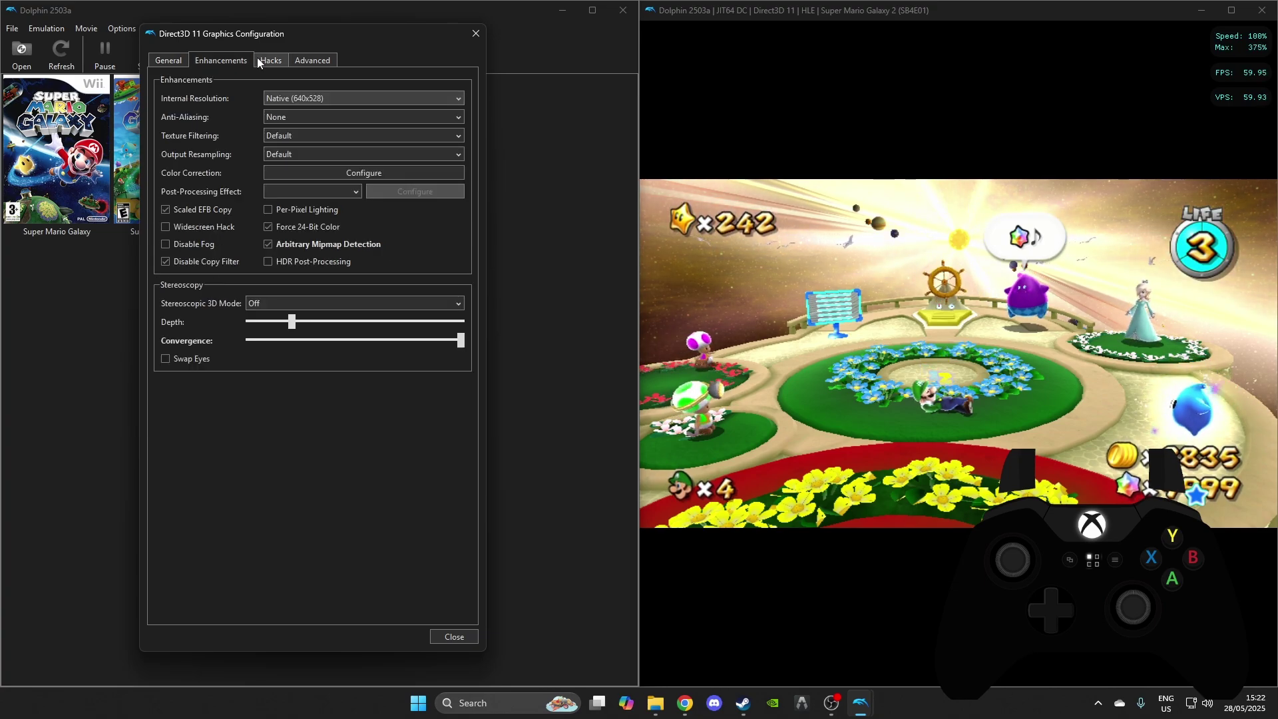
{"action": "left_click", "coordinate": [1239, 10]}
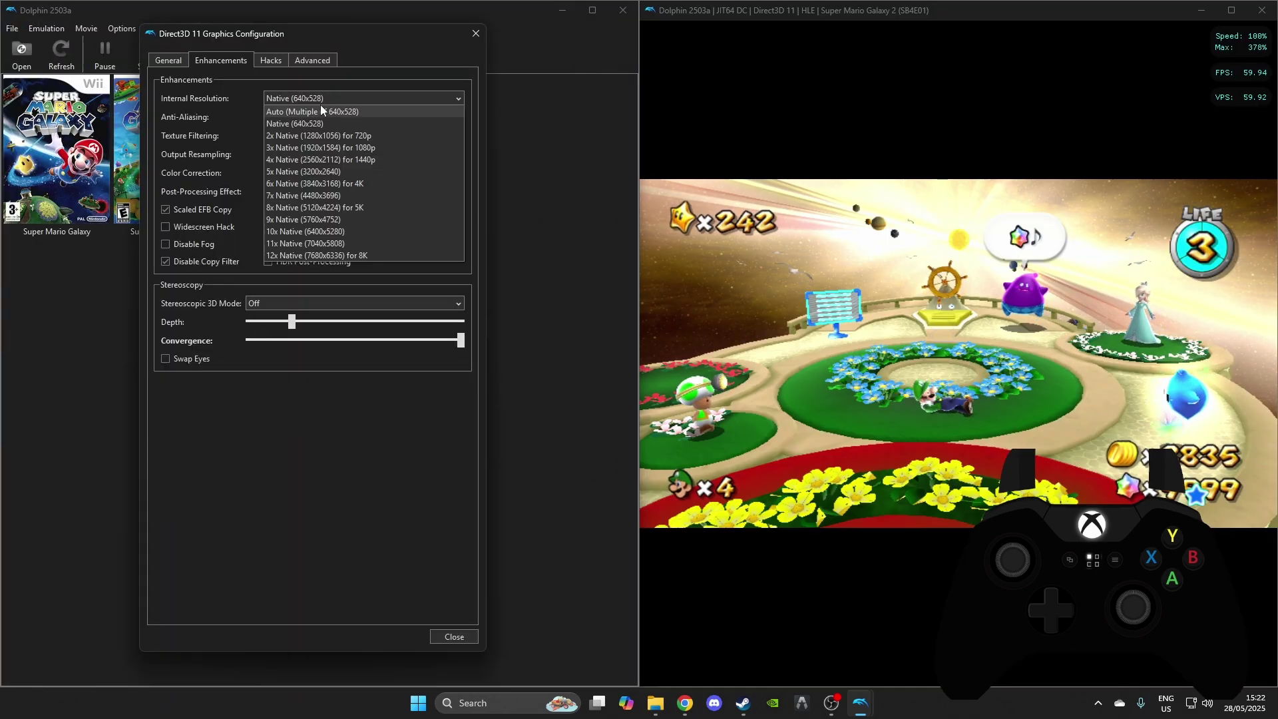
{"action": "left_click", "coordinate": [314, 182]}
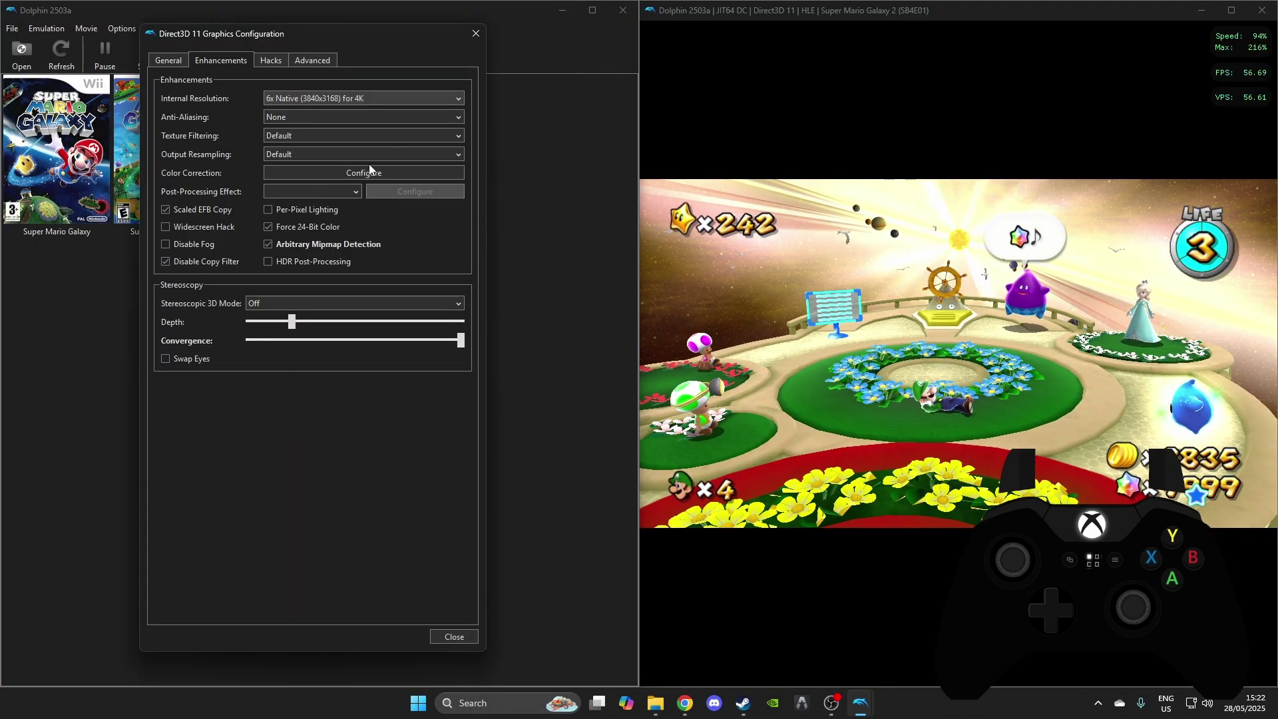
{"action": "left_click", "coordinate": [1230, 9]}
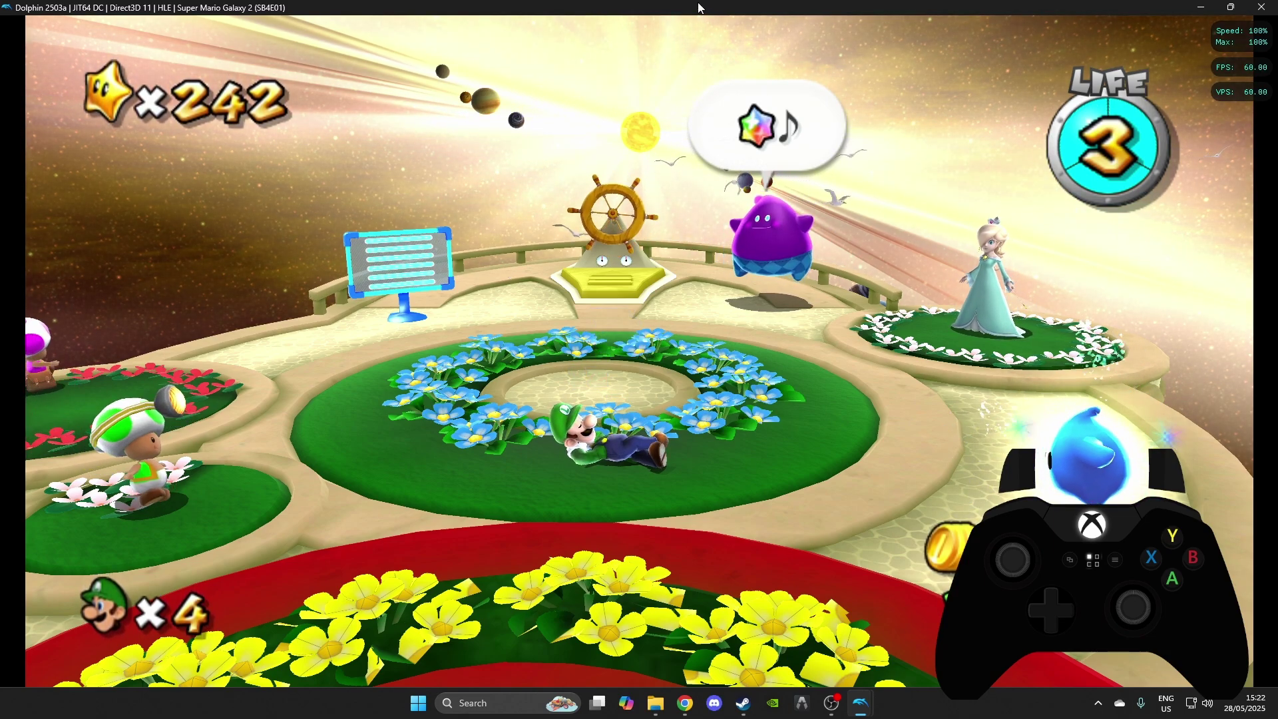
{"action": "left_click_drag", "start_coordinate": [699, 8], "coordinate": [1277, 200]}
Step: Try 8x SSAA and 2x SSAA anti-aliasing while moving the character in the running game
{"action": "mouse_move", "coordinate": [317, 117]}
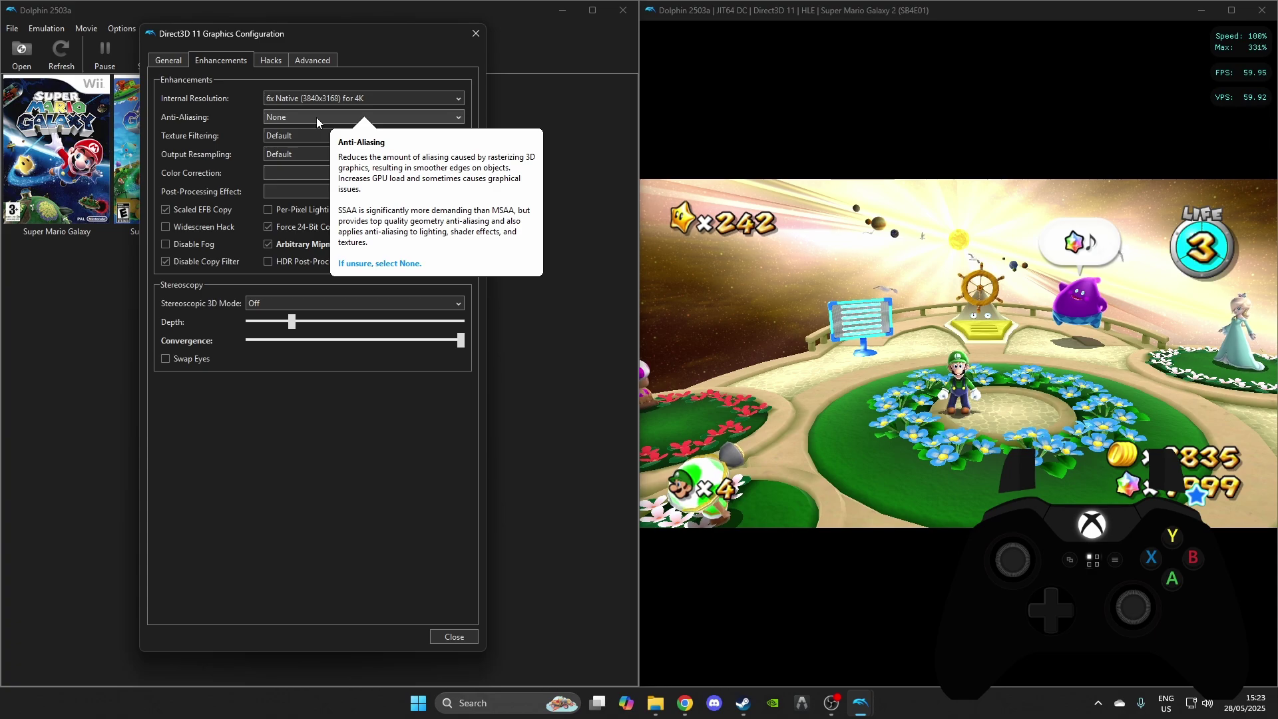
{"action": "left_click", "coordinate": [317, 118]}
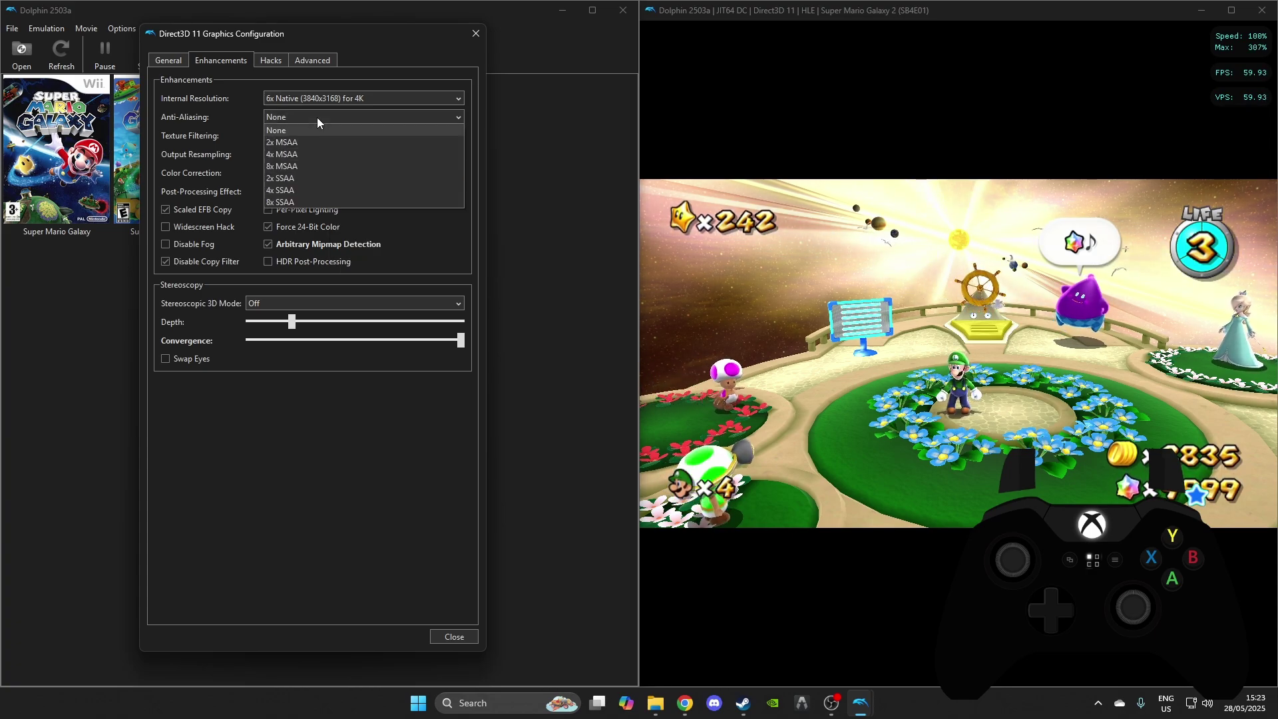
{"action": "left_click", "coordinate": [299, 198]}
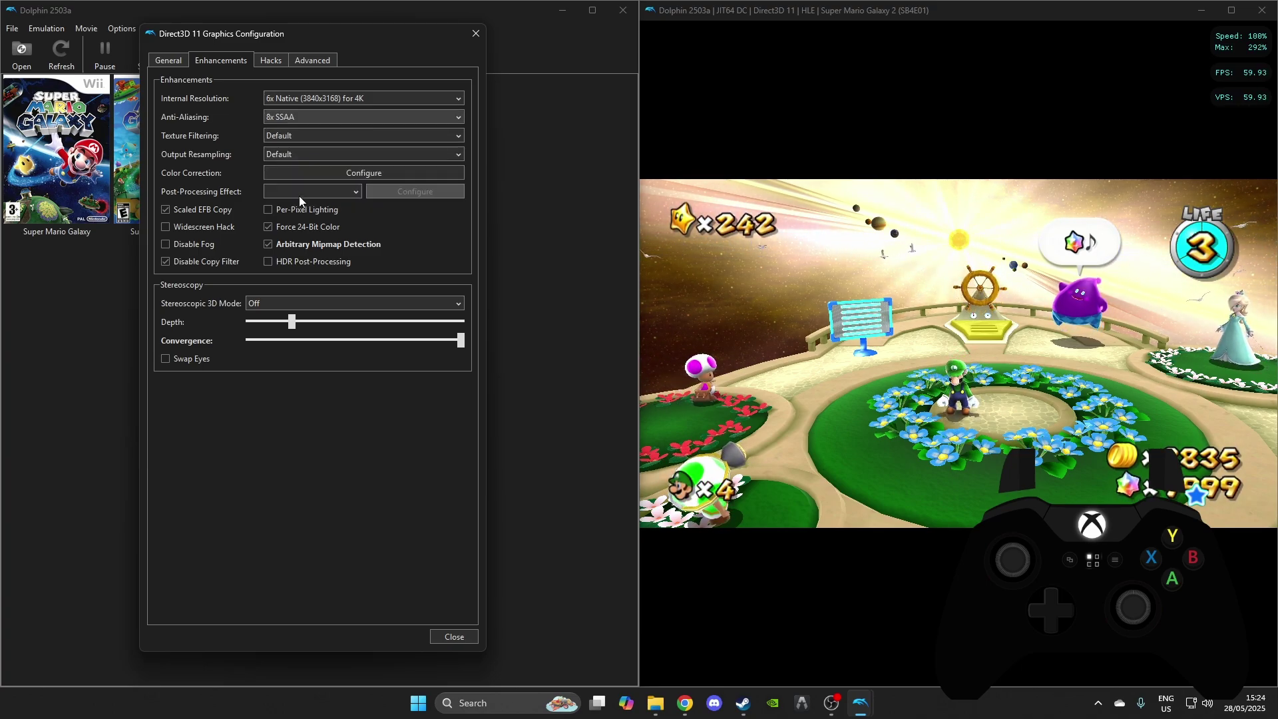
{"action": "left_click", "coordinate": [1002, 212]}
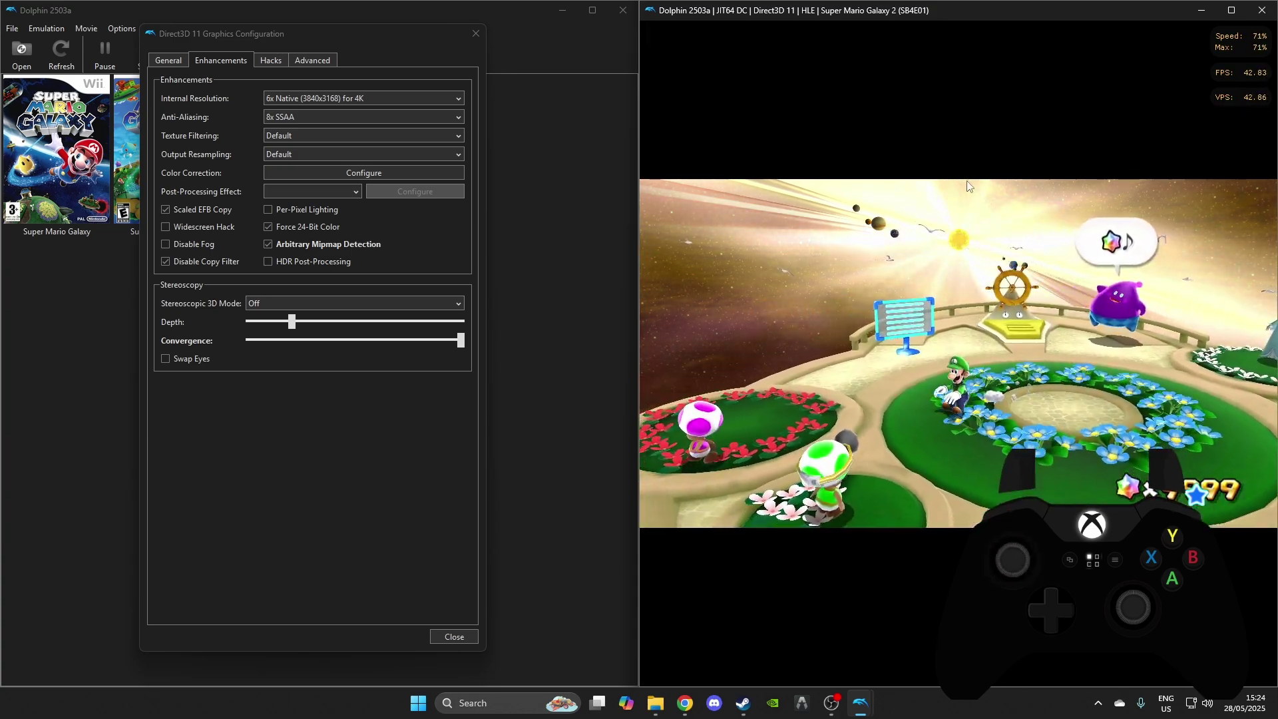
{"action": "left_click", "coordinate": [382, 113]}
{"action": "left_click", "coordinate": [318, 189]}
{"action": "key", "text": "Up"}
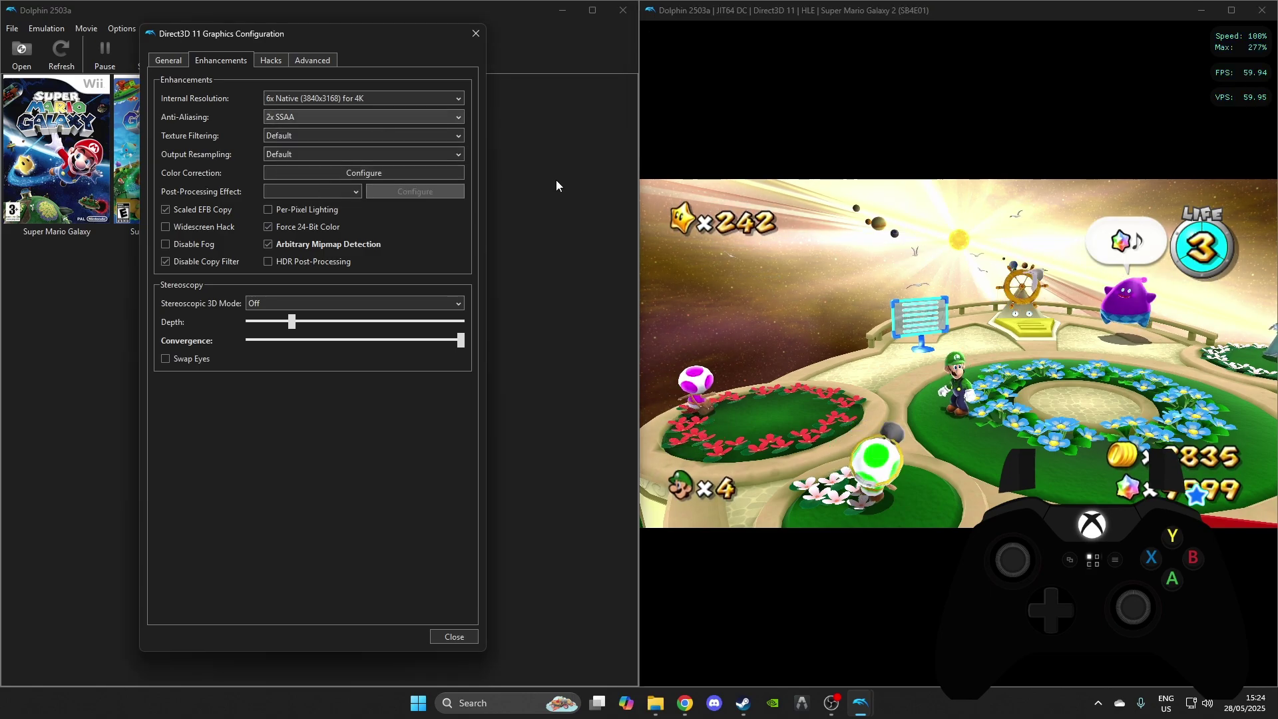
Step: Set anti-aliasing to 4x SSAA and test it in the running game
{"action": "left_click", "coordinate": [352, 117]}
{"action": "left_click", "coordinate": [317, 190]}
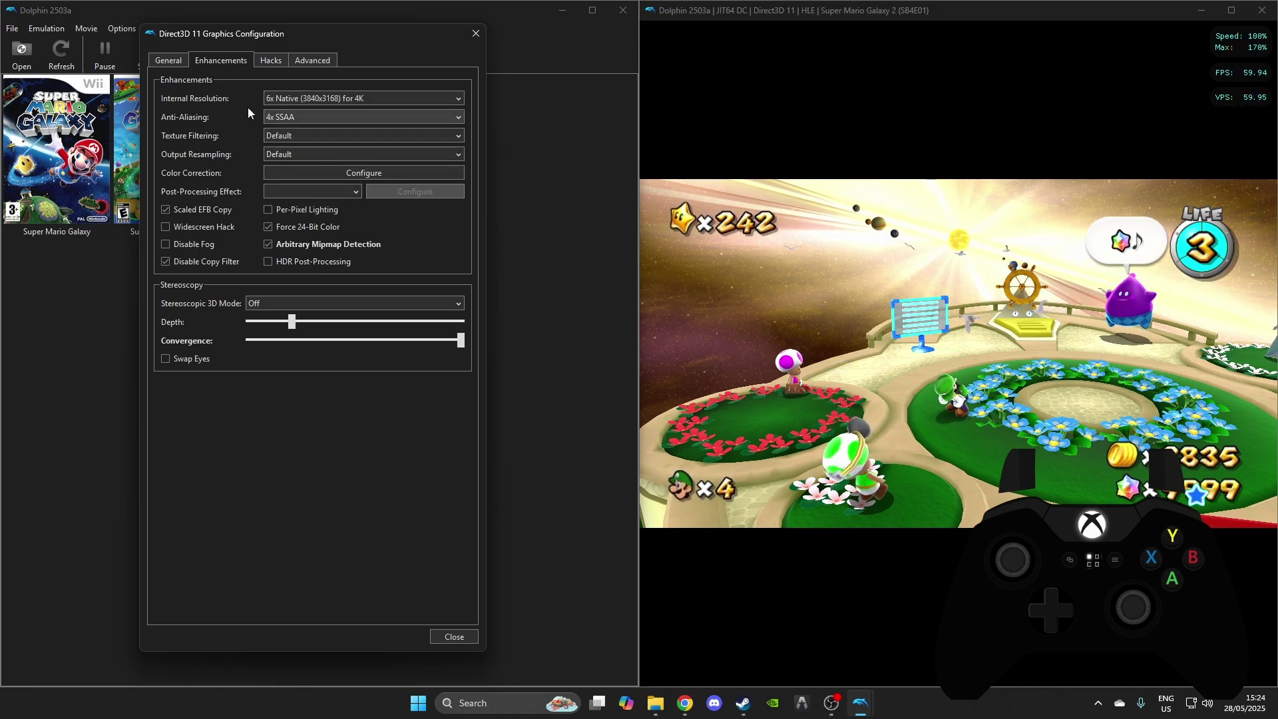
{"action": "left_click", "coordinate": [1077, 243]}
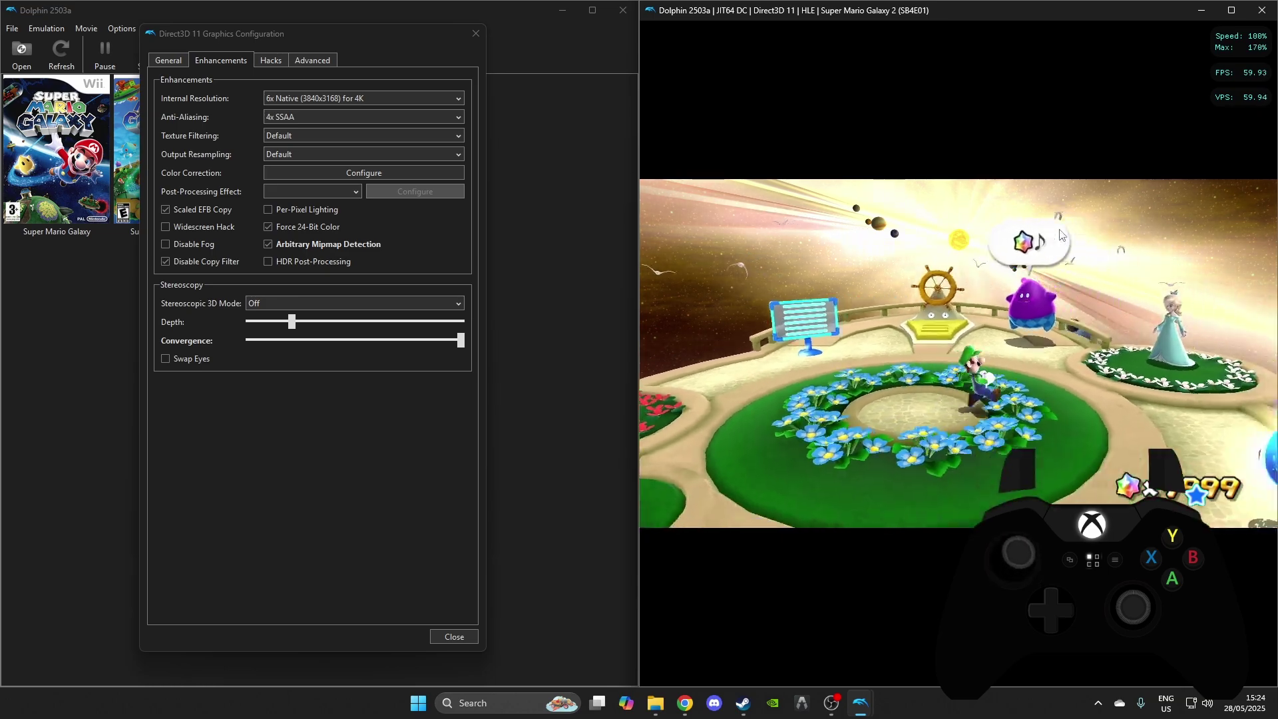
Step: Set texture filtering to 16x Anisotropic and check the result in the maximized game window
{"action": "left_click", "coordinate": [410, 137]}
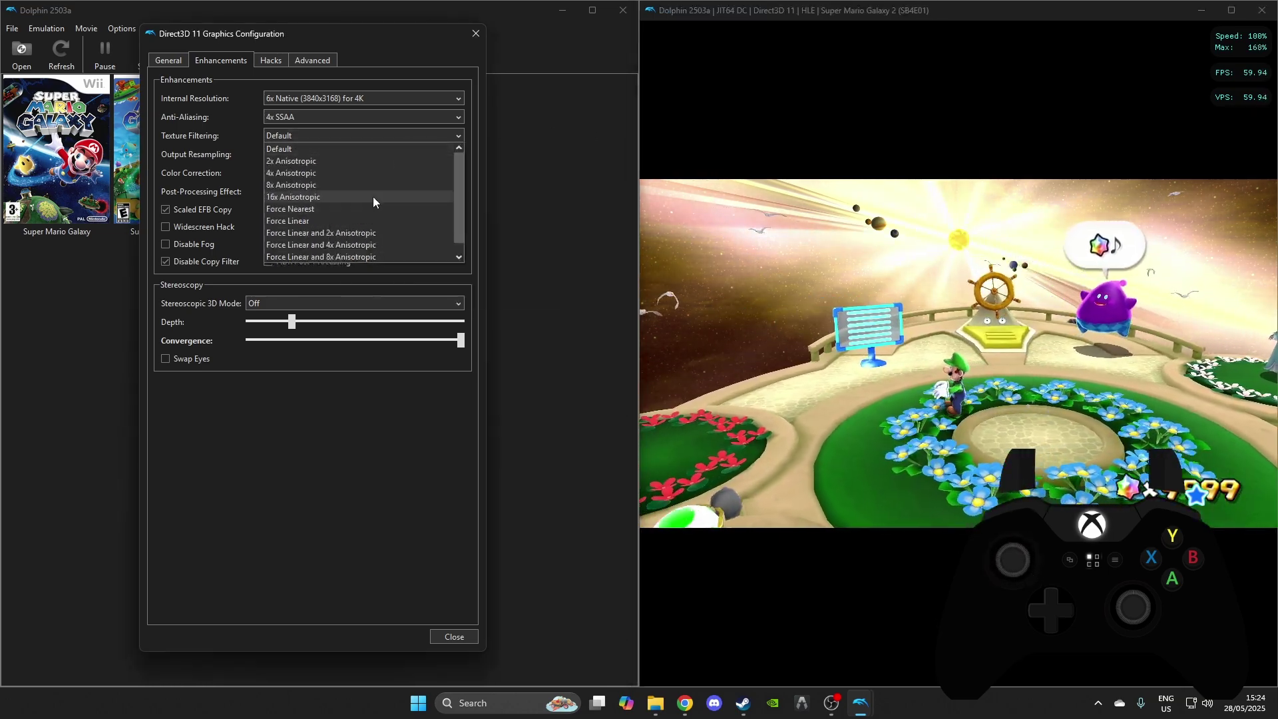
{"action": "left_click", "coordinate": [369, 196]}
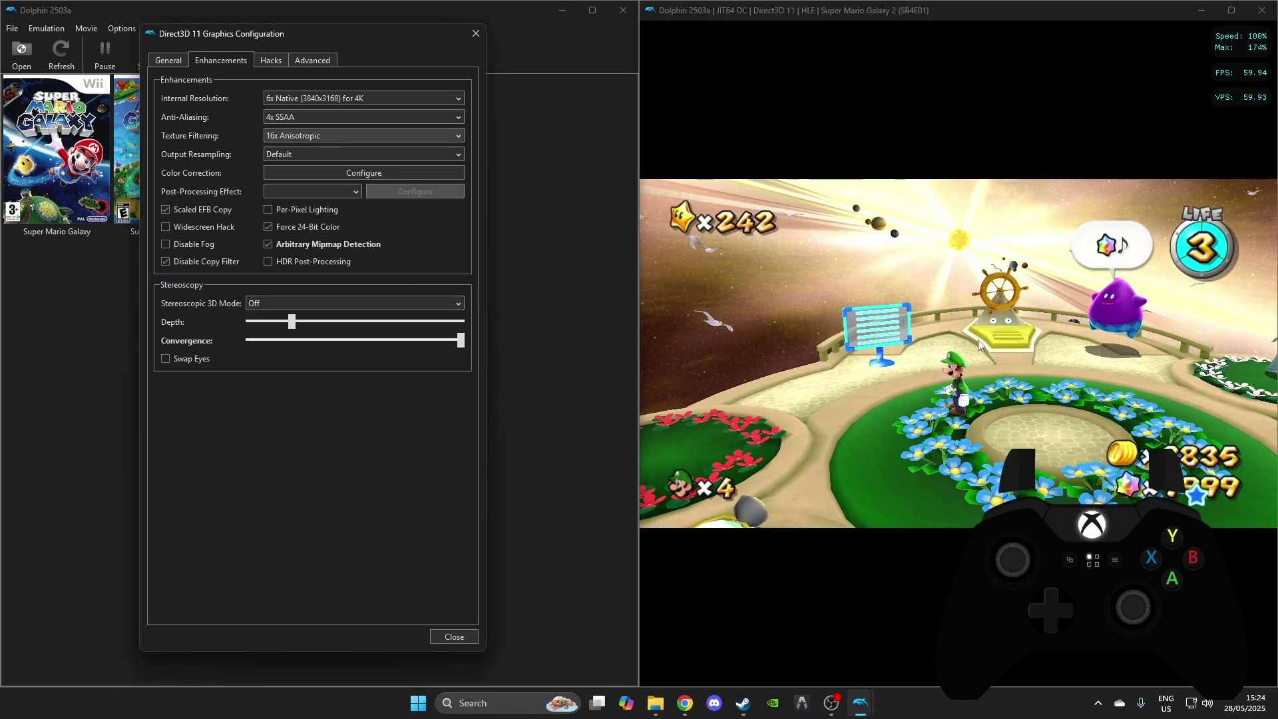
{"action": "left_click", "coordinate": [893, 342]}
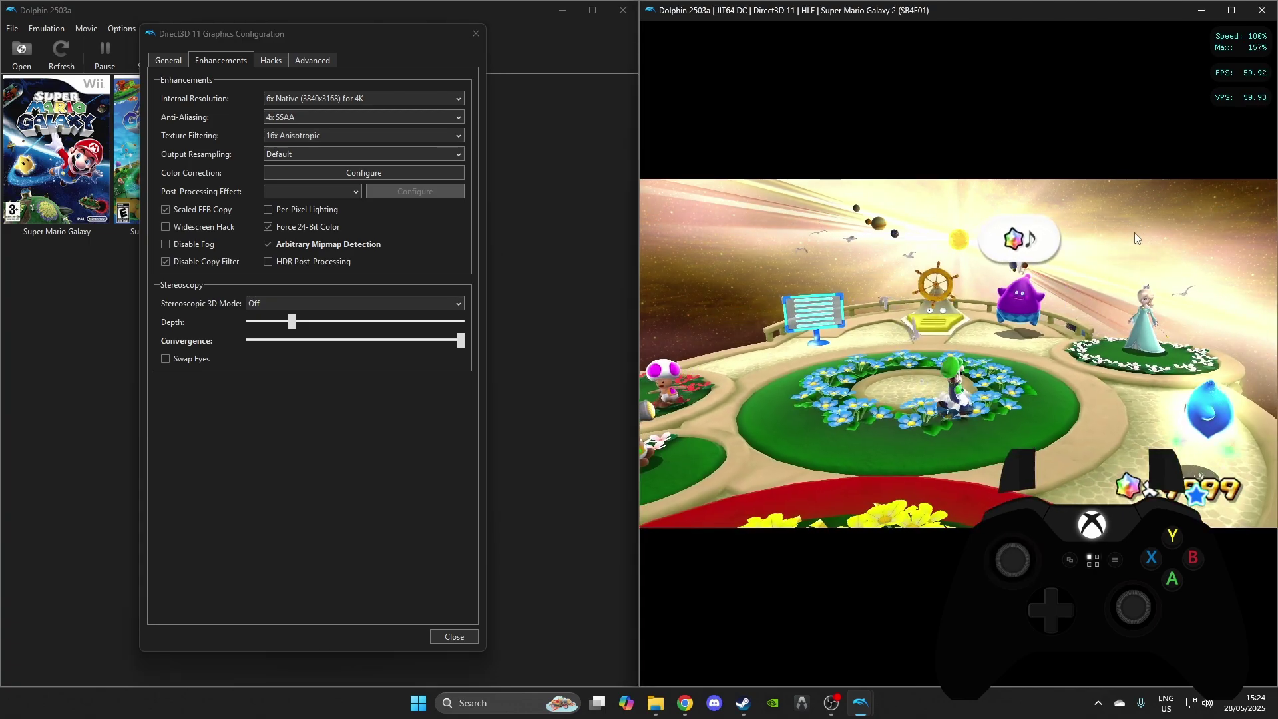
{"action": "left_click", "coordinate": [1230, 10]}
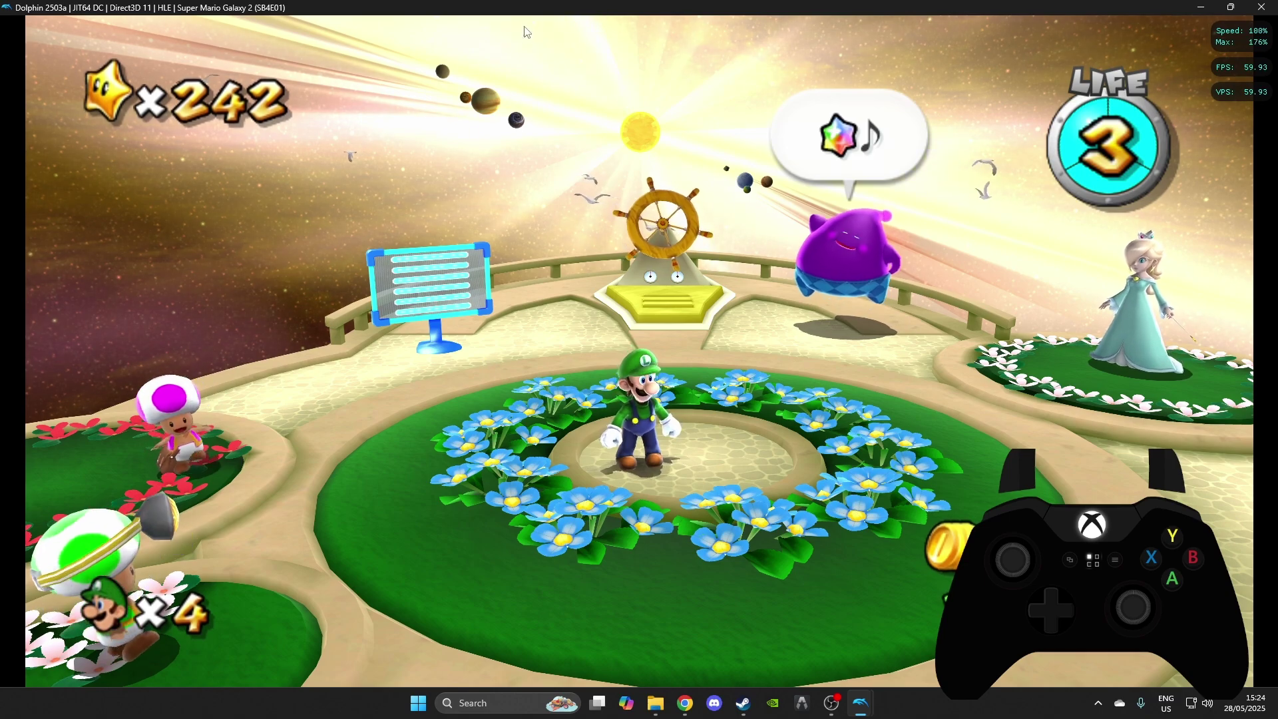
{"action": "left_click_drag", "start_coordinate": [537, 8], "coordinate": [1274, 199]}
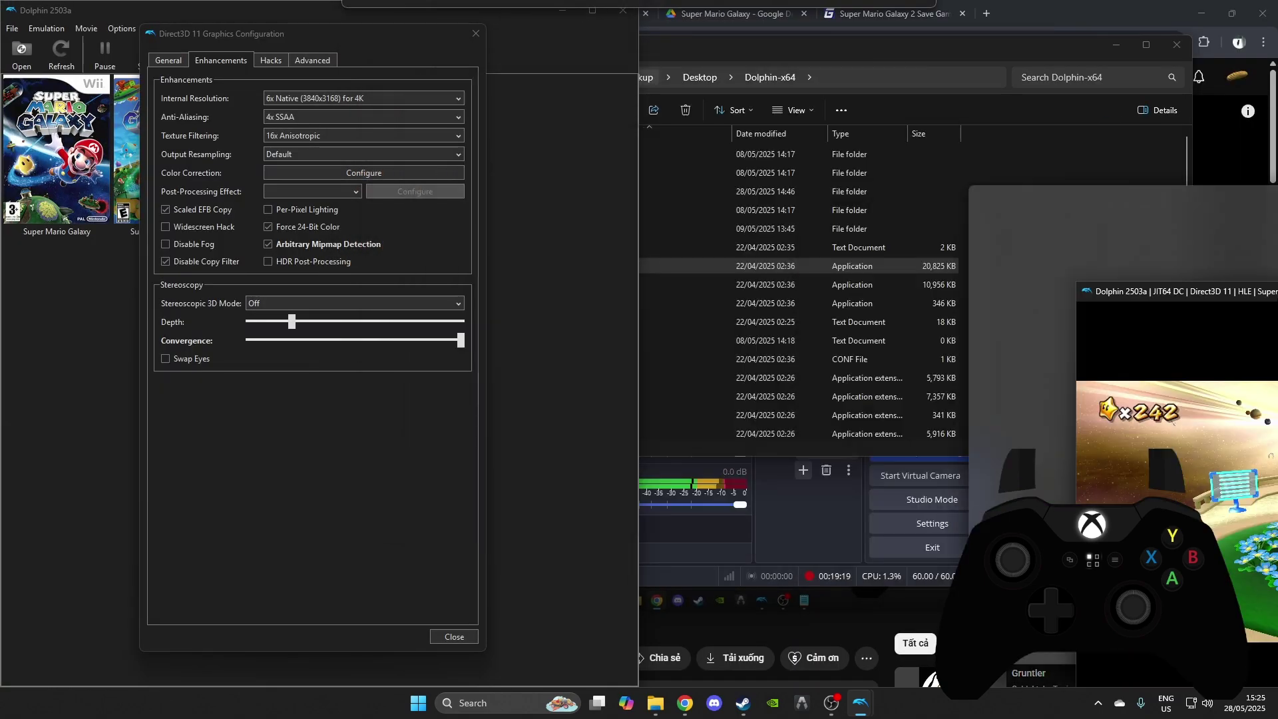
Step: Enable Load Custom Textures together with Prefetch Custom Textures in the advanced graphics settings
{"action": "left_click", "coordinate": [312, 60]}
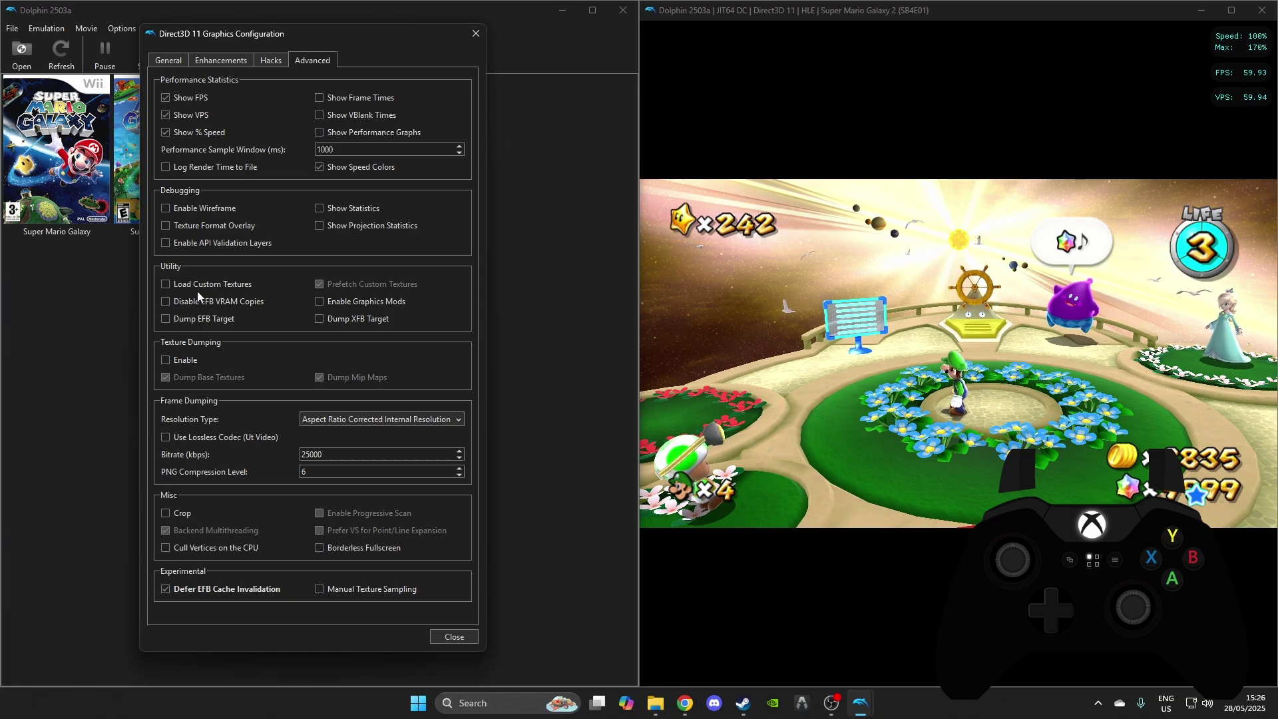
{"action": "left_click", "coordinate": [180, 285]}
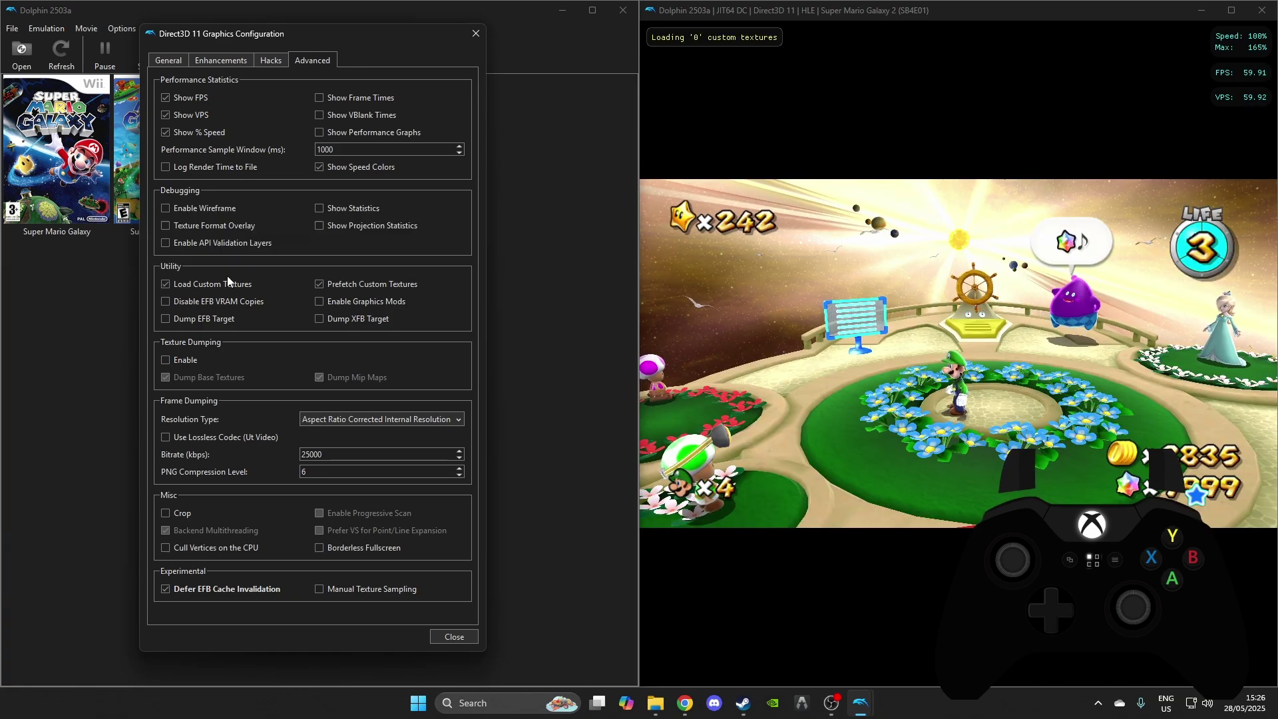
{"action": "mouse_move", "coordinate": [321, 285]}
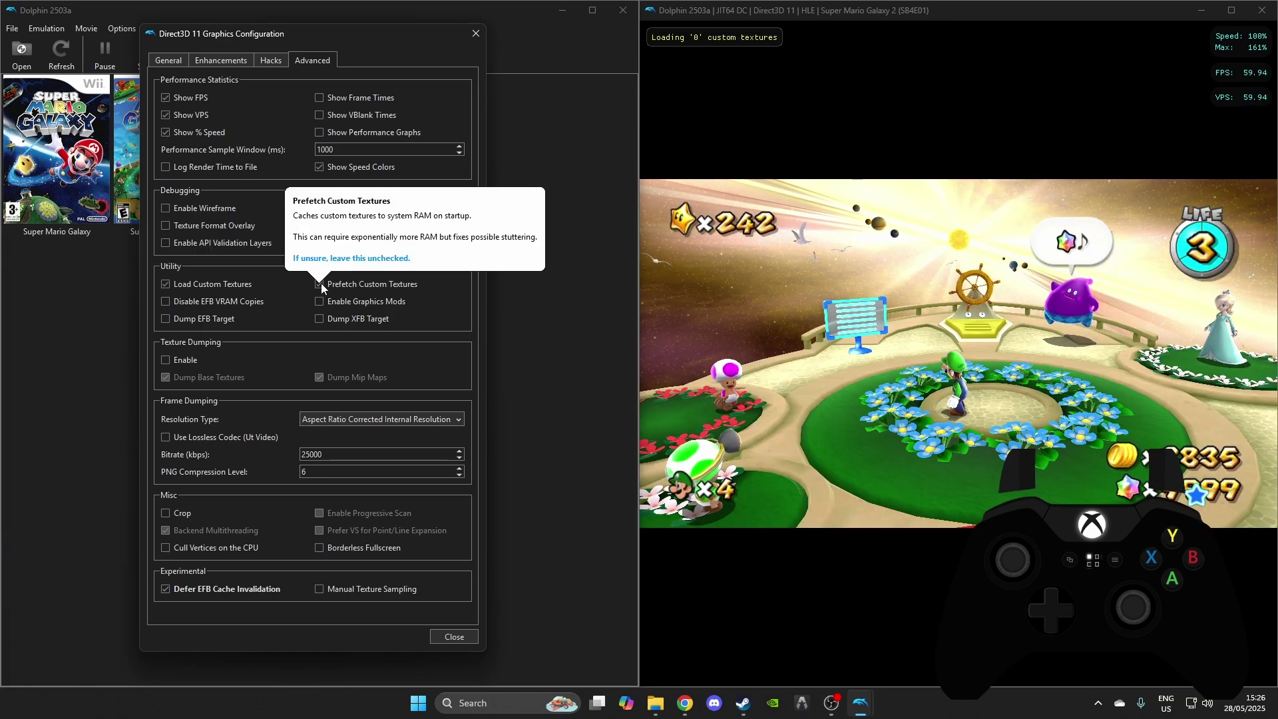
{"action": "left_click", "coordinate": [320, 283]}
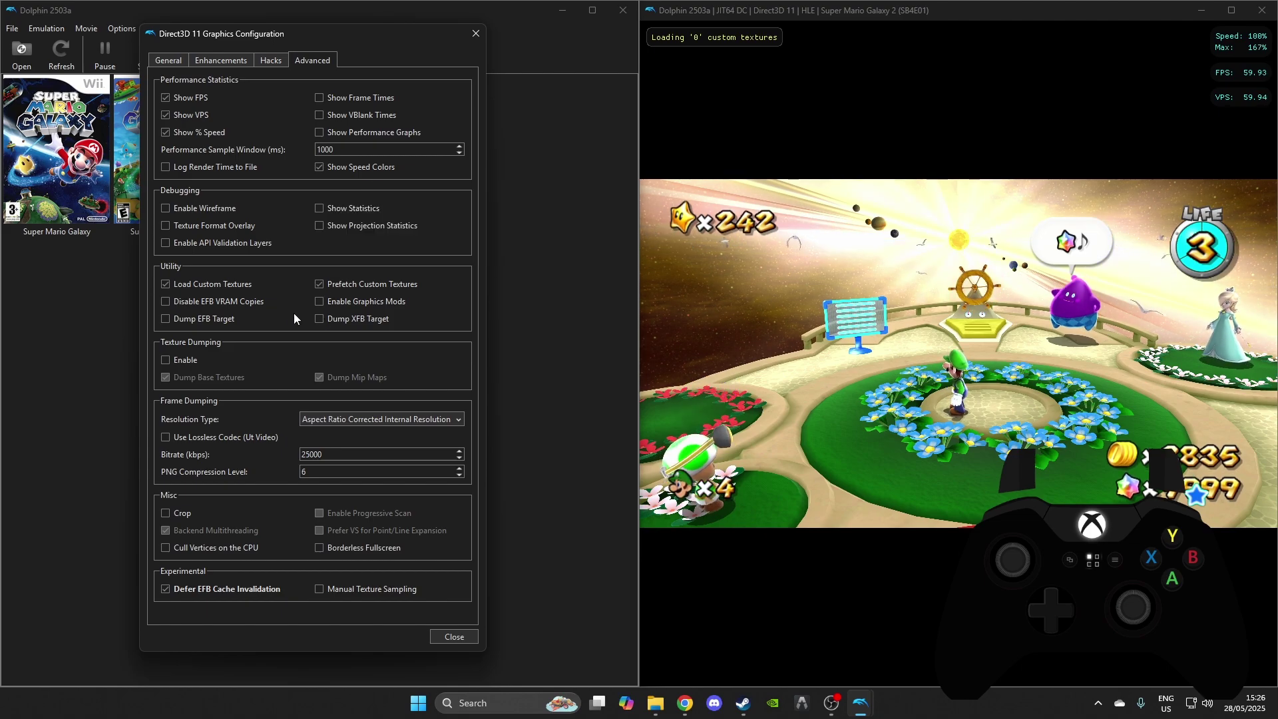
Step: Switch to Google Drive in Chrome and download both SMG2 HD Textures Full Size PNG.7z and SMG2 HD Textures Full Size DDS.7z
{"action": "key", "text": "alt+Tab"}
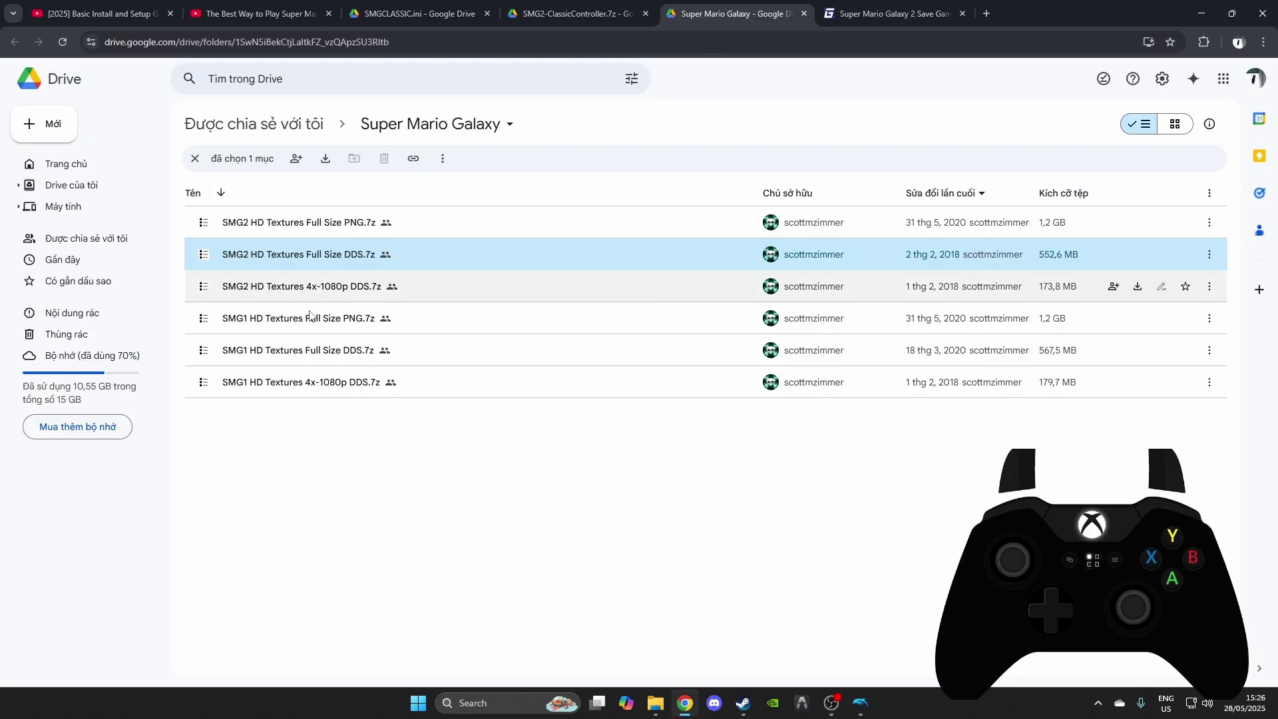
{"action": "left_click", "coordinate": [351, 229]}
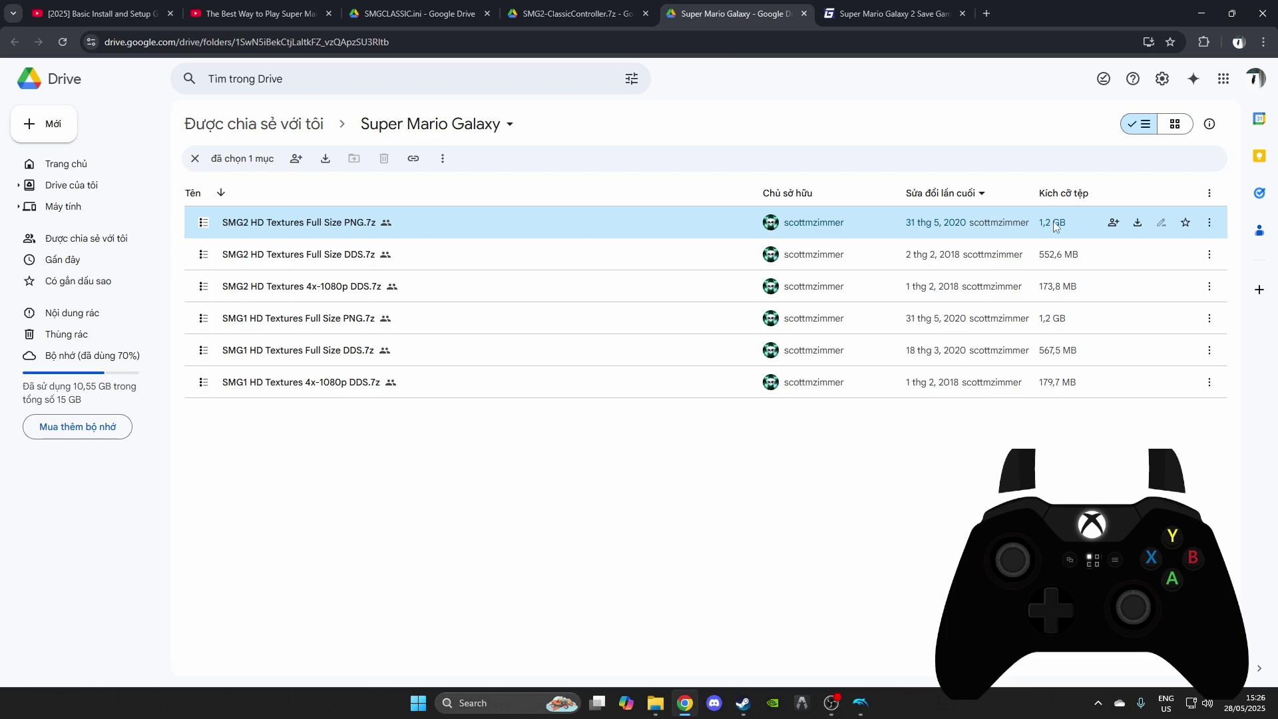
{"action": "mouse_move", "coordinate": [1055, 226]}
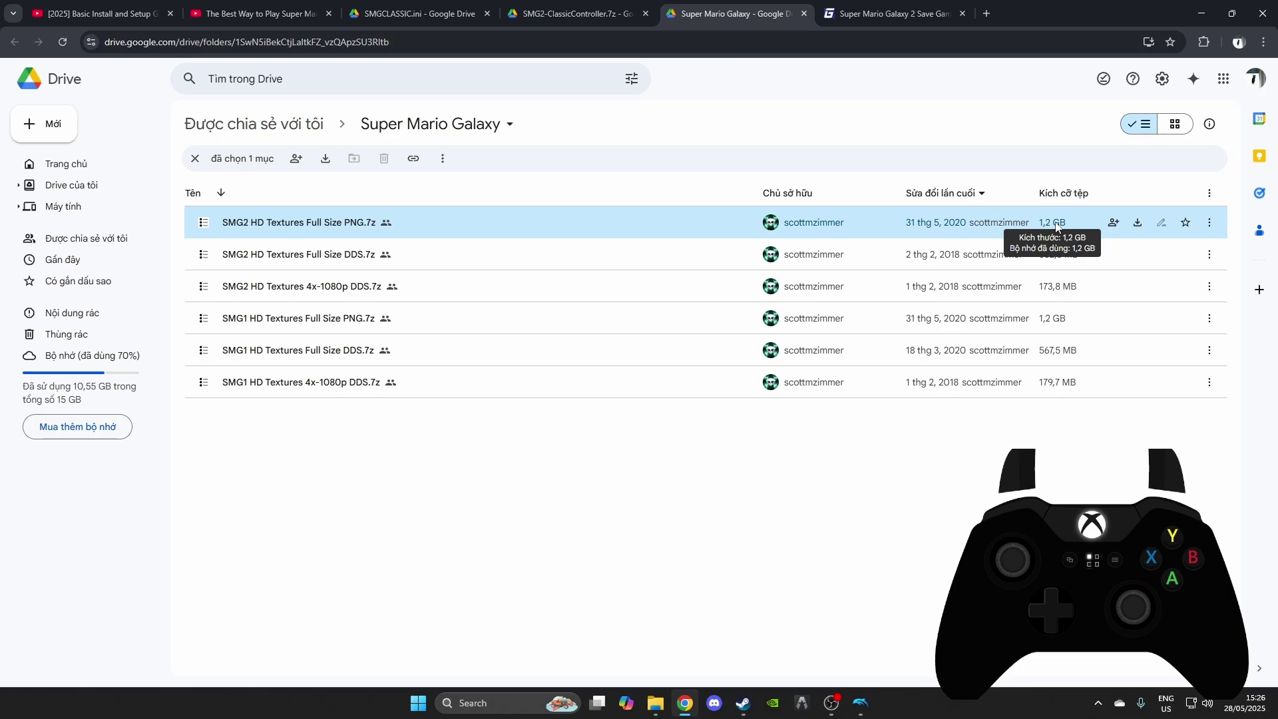
{"action": "left_click", "coordinate": [355, 266]}
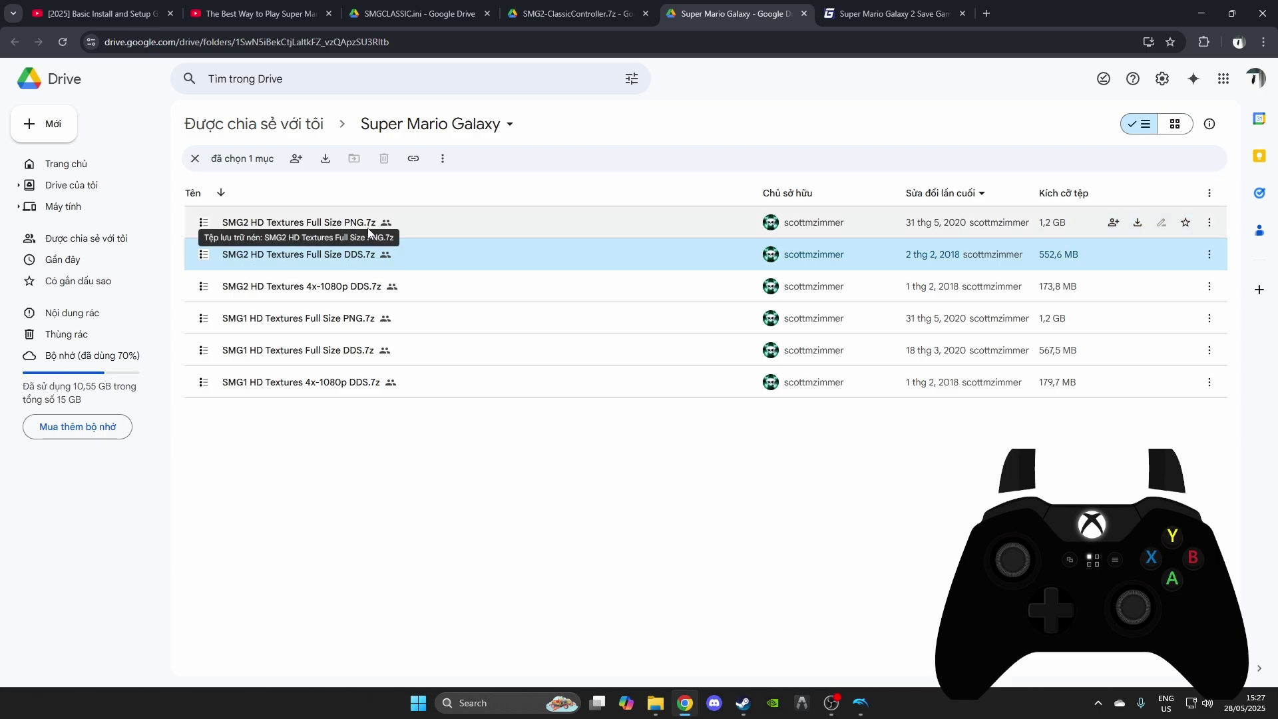
{"action": "left_click", "coordinate": [530, 221], "text": "ctrl"}
{"action": "right_click", "coordinate": [530, 221]}
{"action": "left_click", "coordinate": [578, 253]}
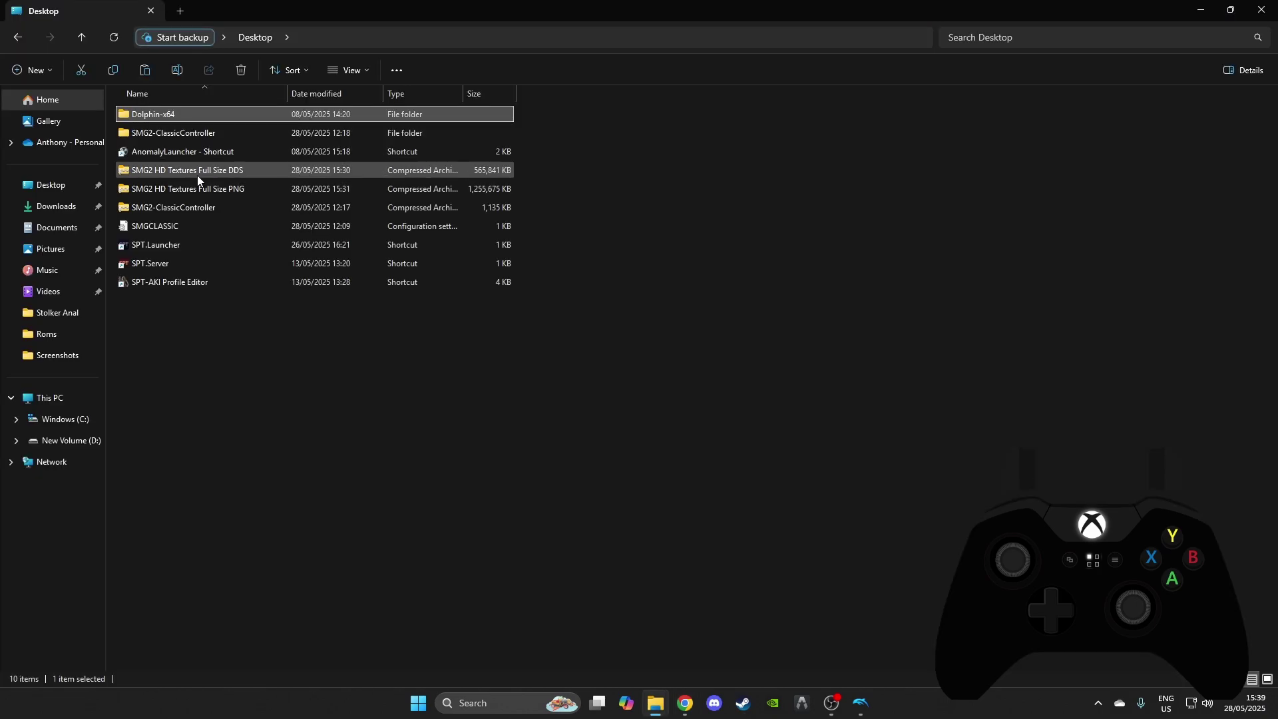
Step: Extract the SMG2 HD Textures Full Size DDS archive into its own folder on the Desktop
{"action": "right_click", "coordinate": [197, 173]}
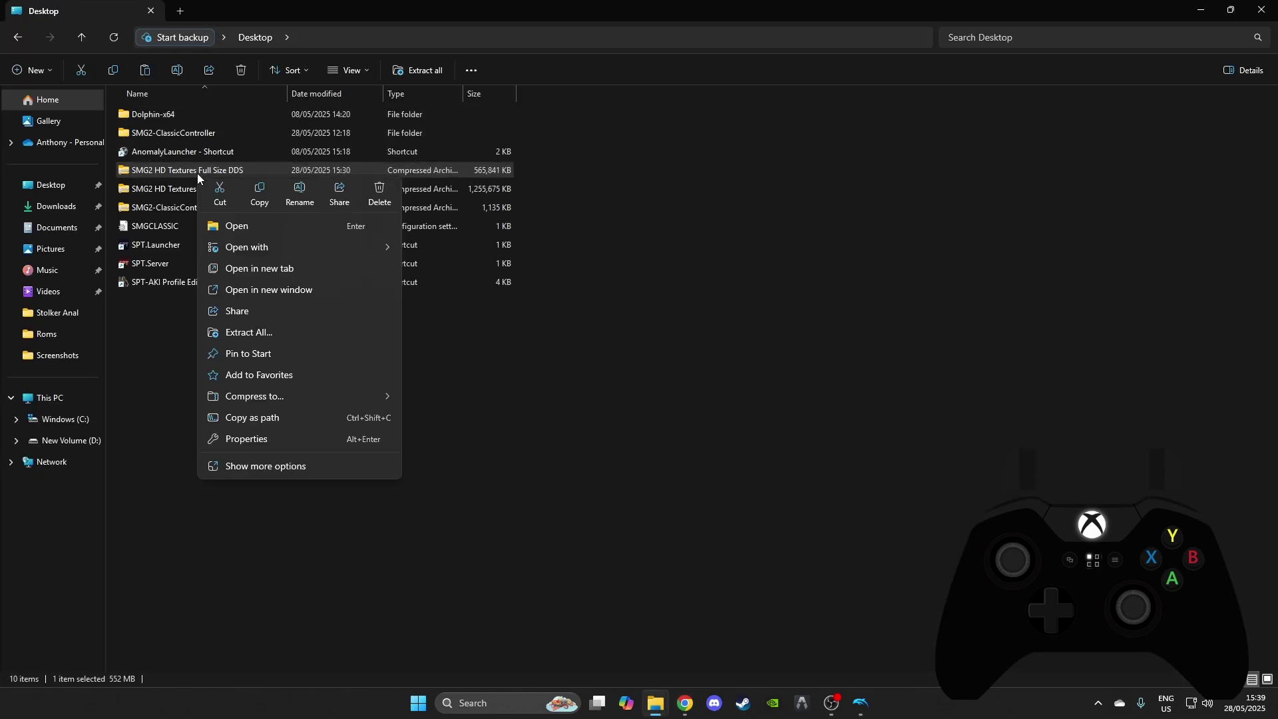
{"action": "left_click", "coordinate": [253, 334]}
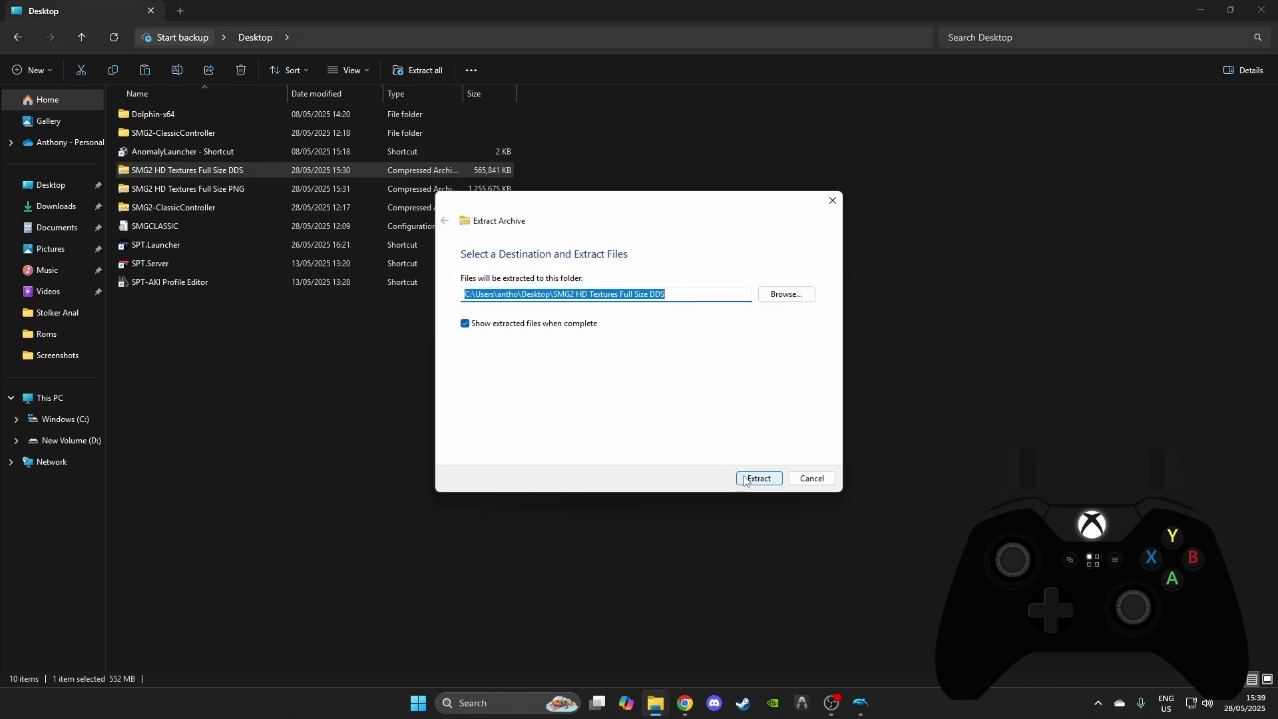
{"action": "left_click", "coordinate": [747, 479]}
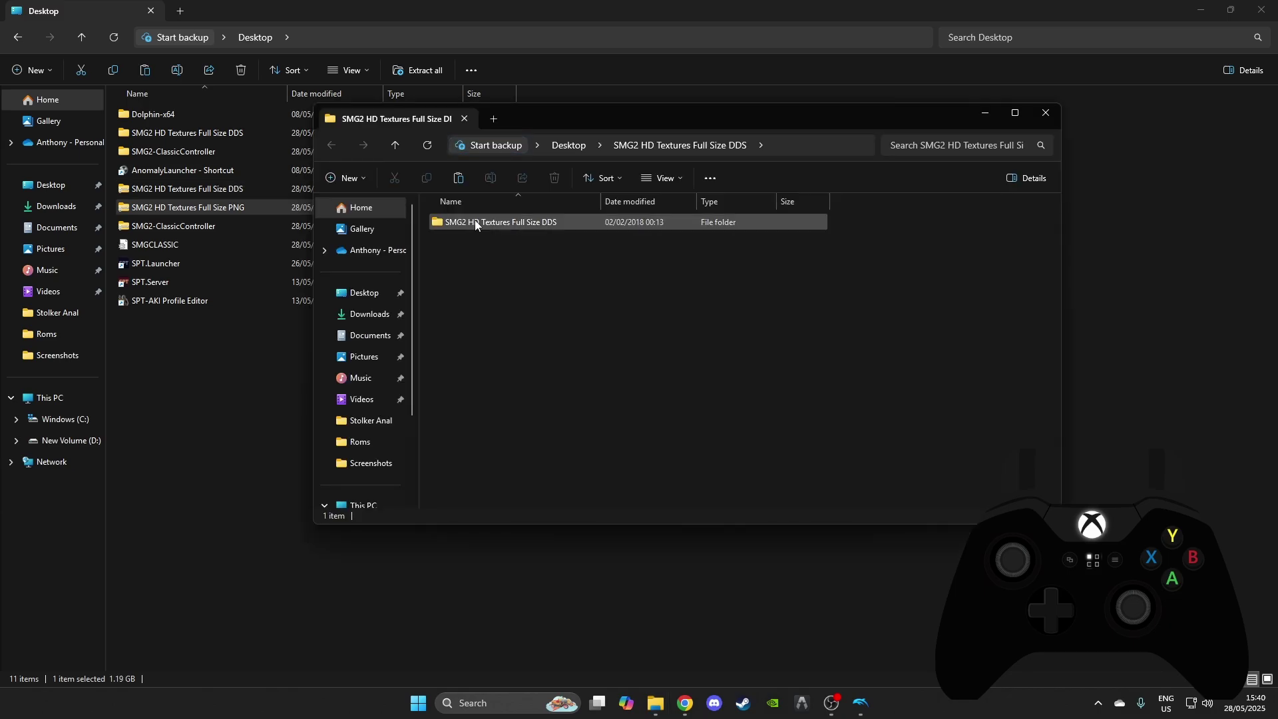
Step: Copy the SB4 folder from the extracted SMG2 HD Textures Full Size DDS folder and open the Dolphin-x64 folder on the Desktop
{"action": "double_click", "coordinate": [476, 223]}
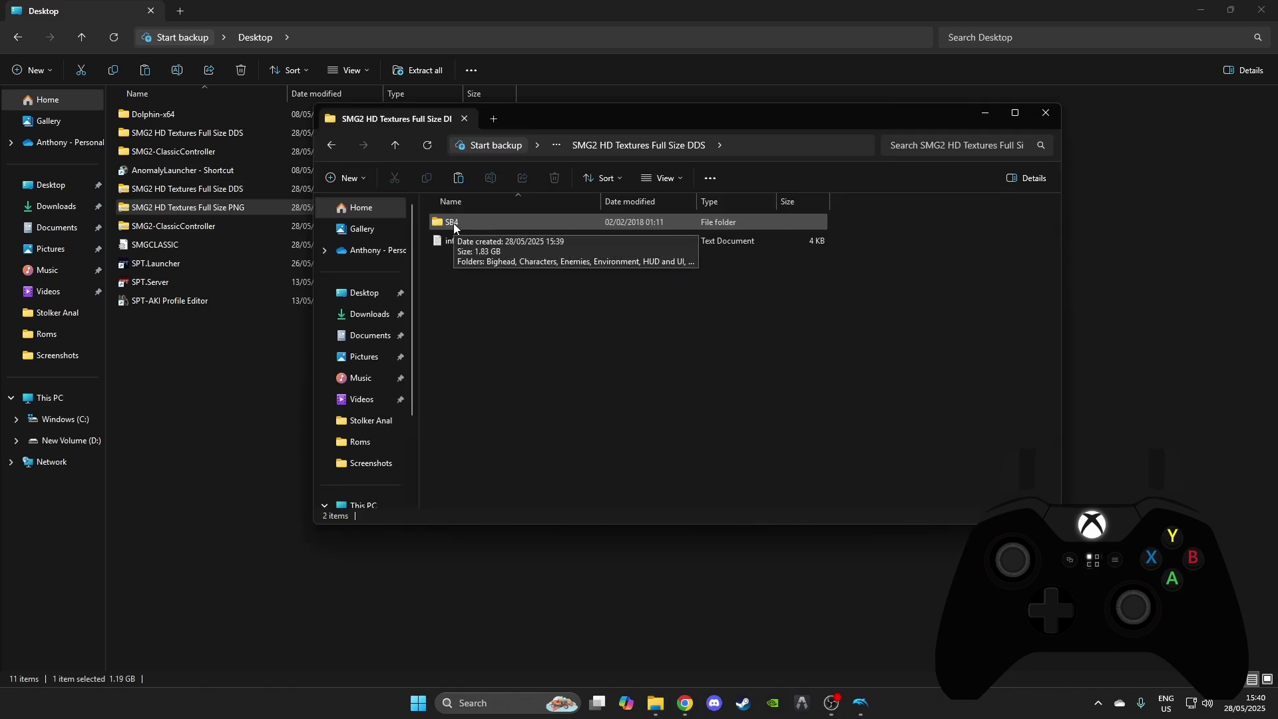
{"action": "right_click", "coordinate": [454, 228]}
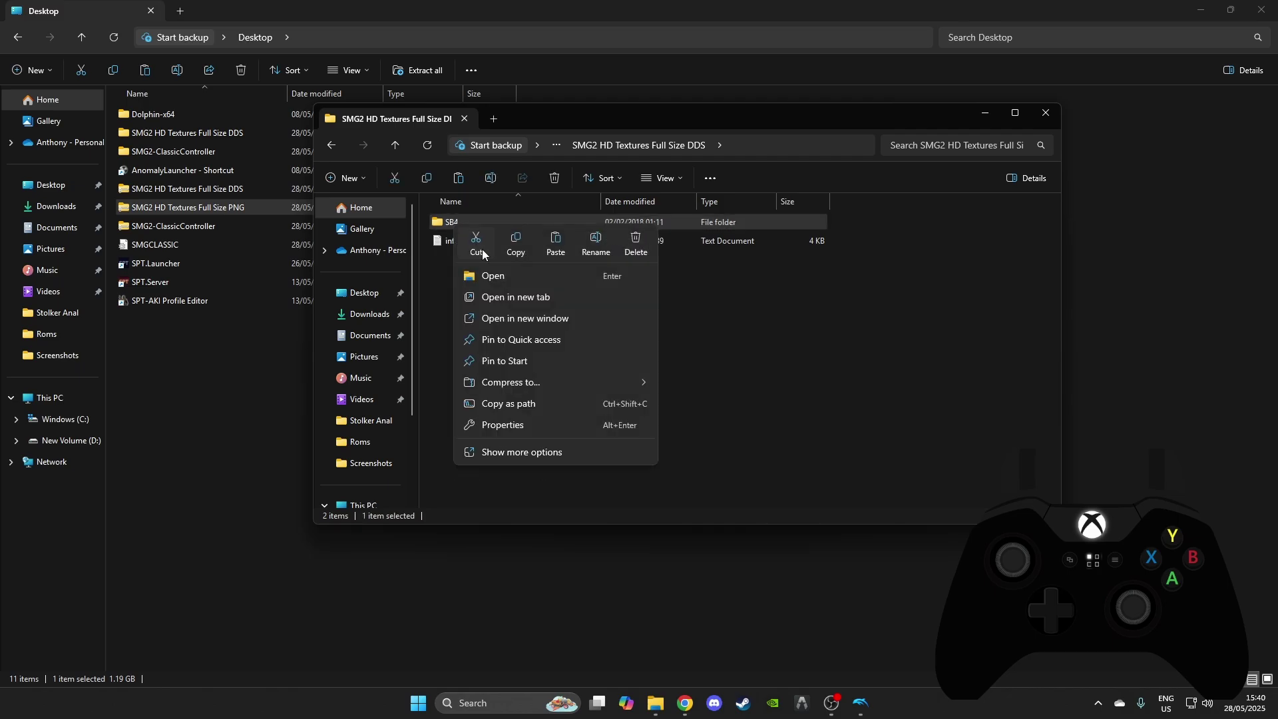
{"action": "left_click", "coordinate": [518, 245]}
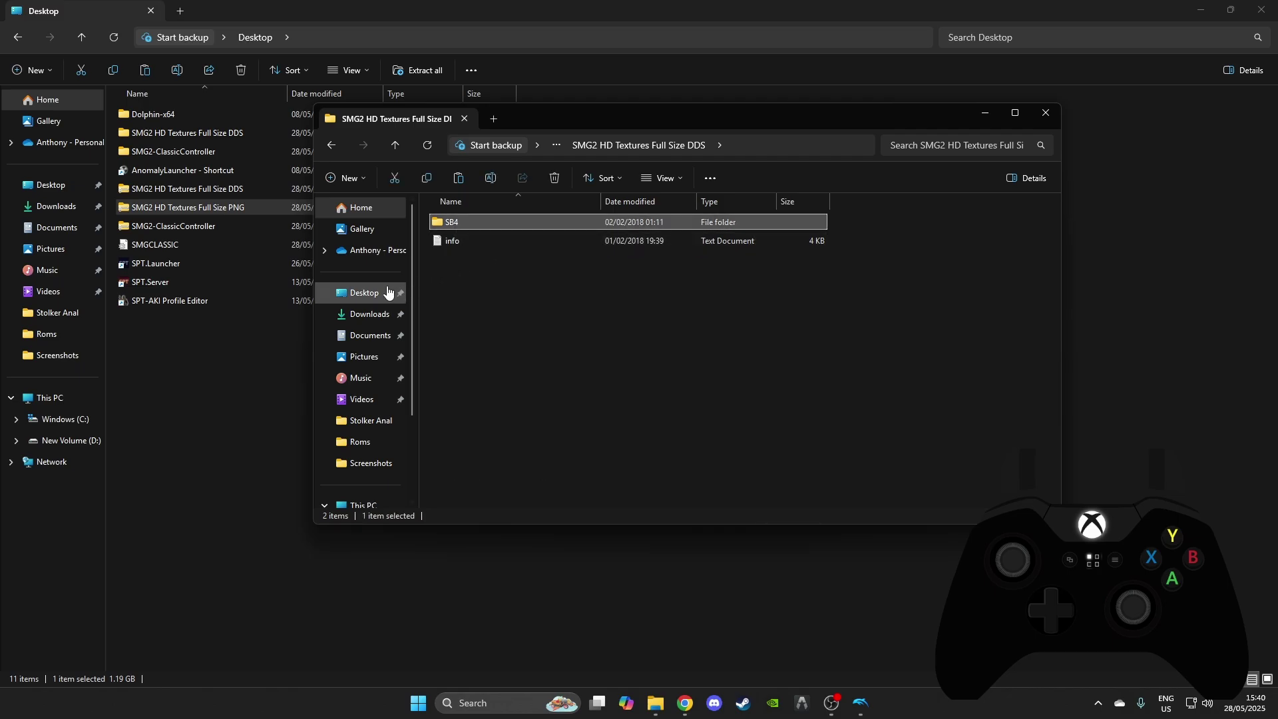
{"action": "double_click", "coordinate": [205, 116]}
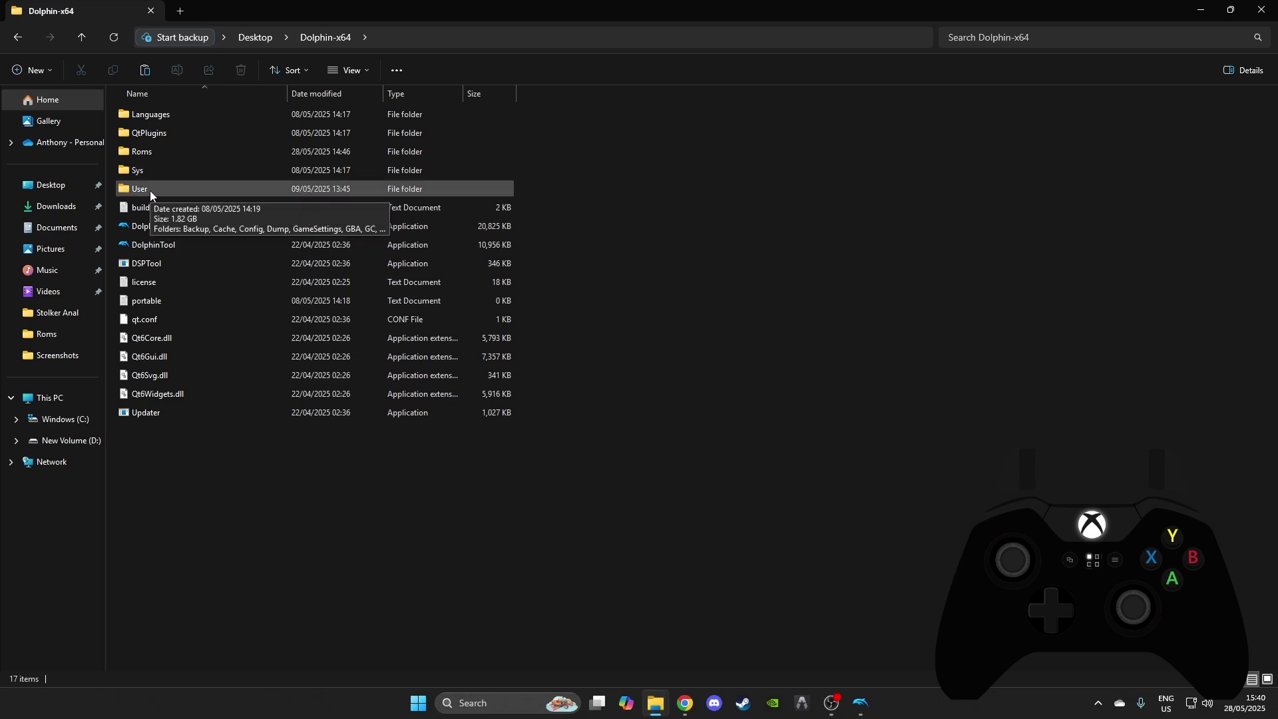
{"action": "right_click", "coordinate": [181, 477]}
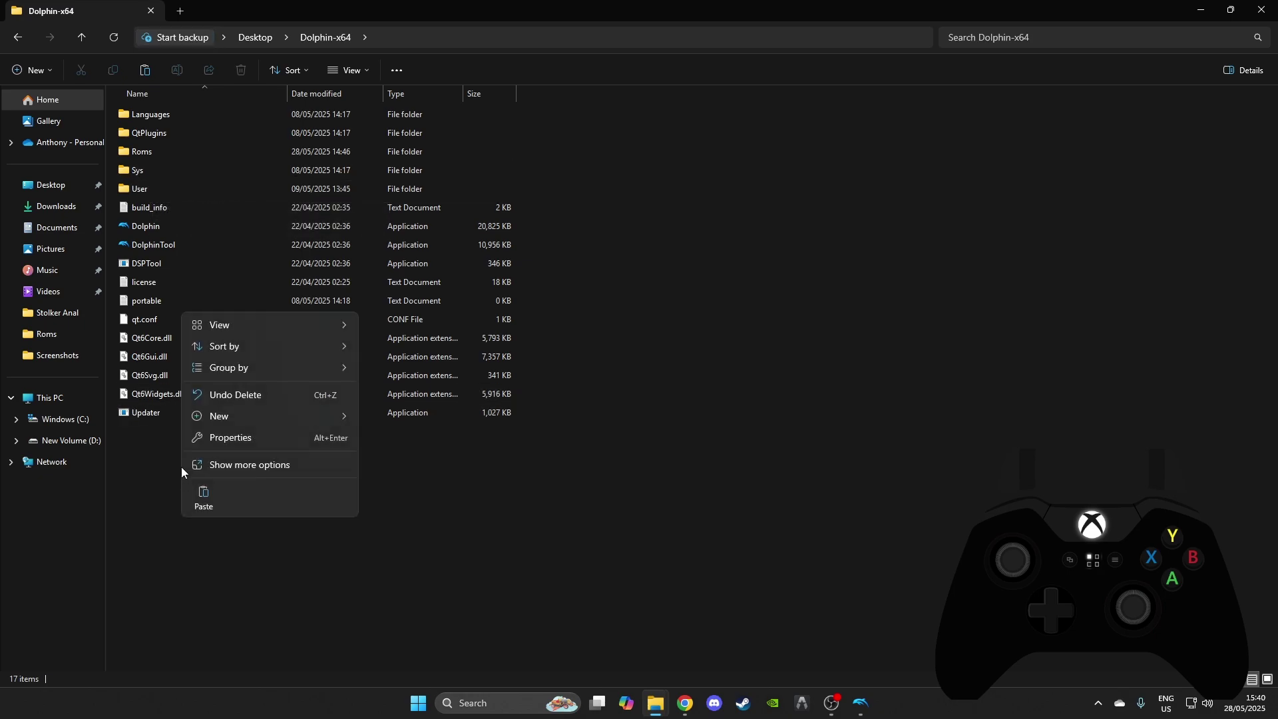
{"action": "mouse_move", "coordinate": [258, 417]}
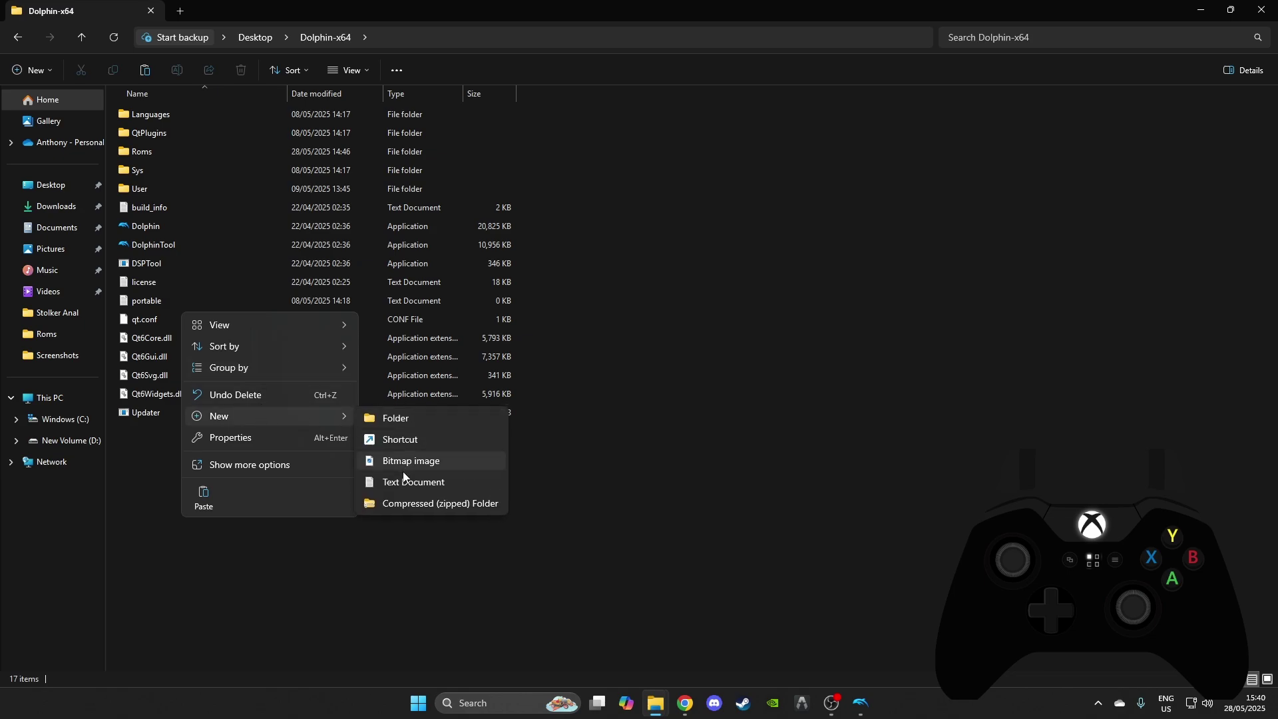
{"action": "left_click", "coordinate": [281, 595]}
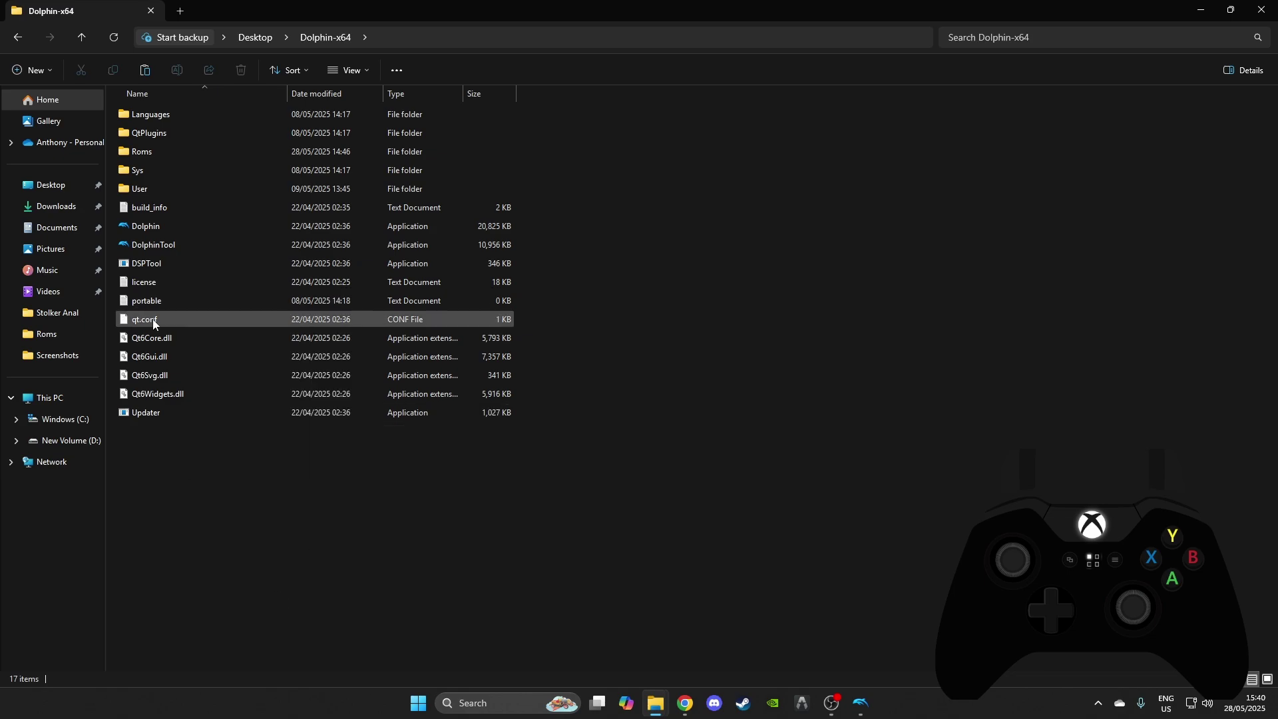
{"action": "left_click", "coordinate": [152, 302]}
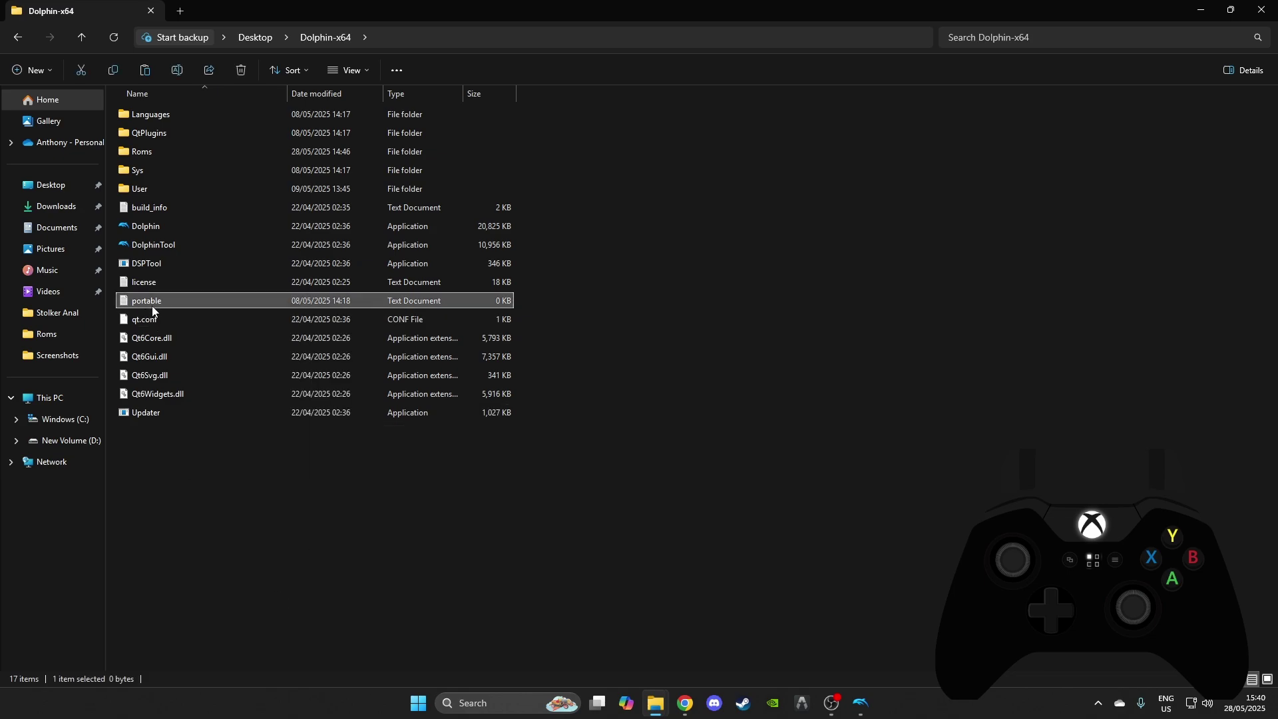
Step: Paste the copied SB4 folder into the Textures folder under User\Load in Dolphin-x64
{"action": "double_click", "coordinate": [148, 191]}
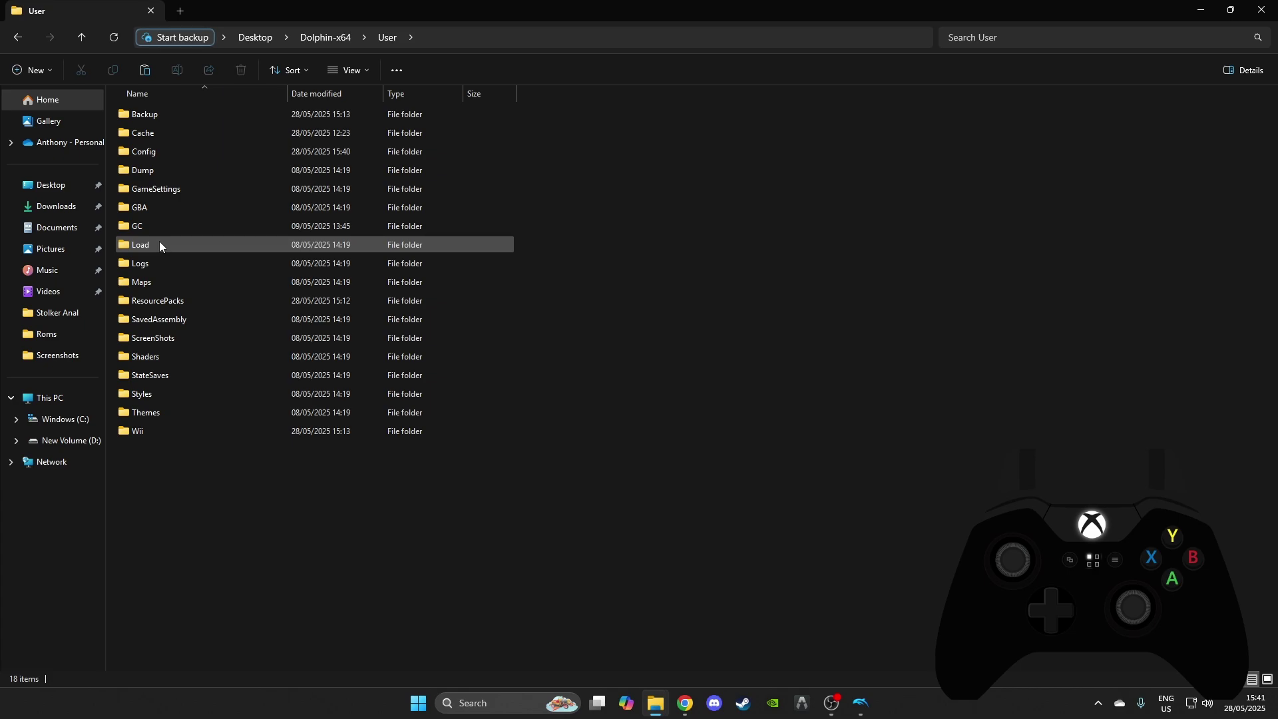
{"action": "double_click", "coordinate": [159, 244]}
{"action": "double_click", "coordinate": [157, 171]}
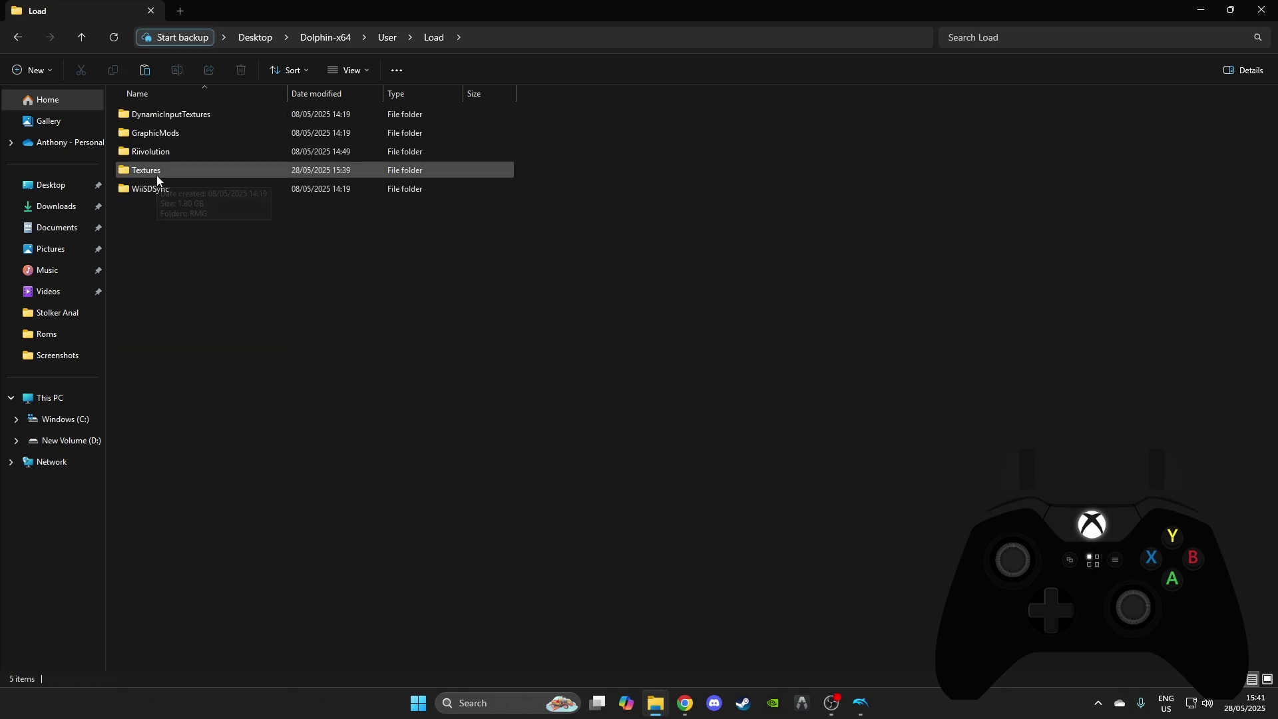
{"action": "right_click", "coordinate": [159, 183]}
{"action": "left_click", "coordinate": [190, 203]}
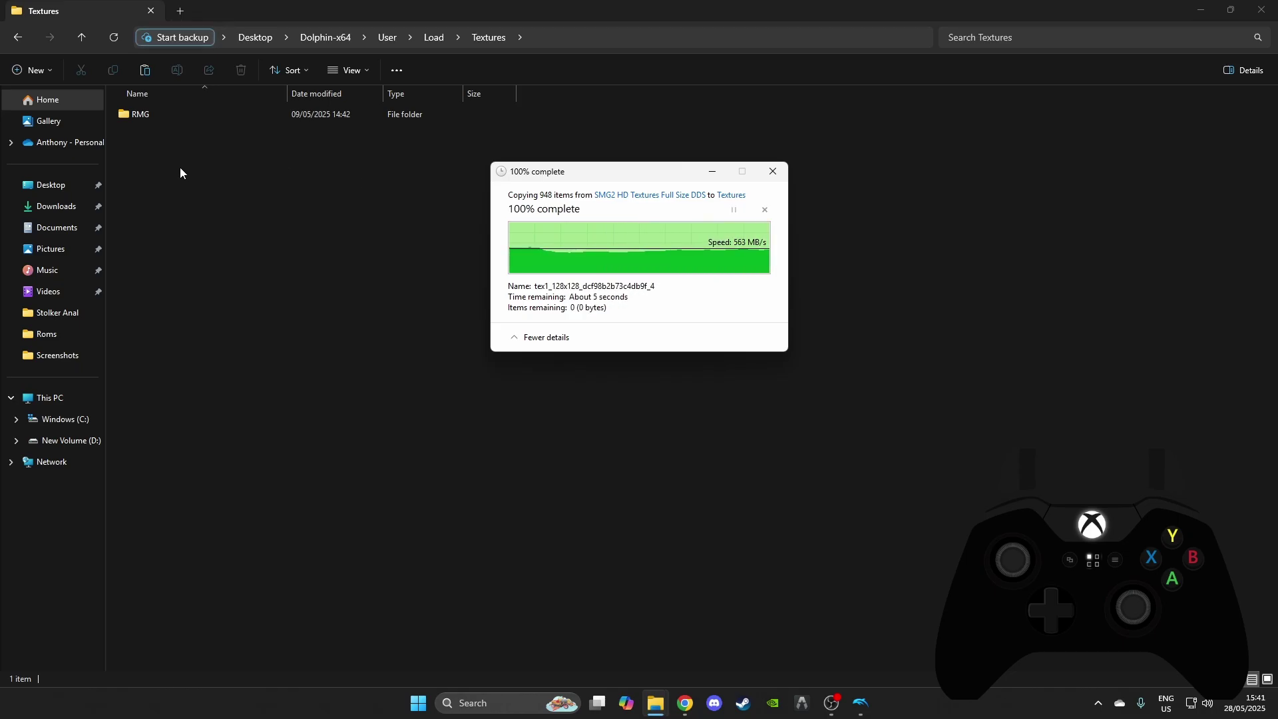
Step: Switch to Dolphin and enable Load Custom Textures, comparing Super Mario Galaxy 2 in the maximized game window before and after
{"action": "left_click", "coordinate": [859, 703]}
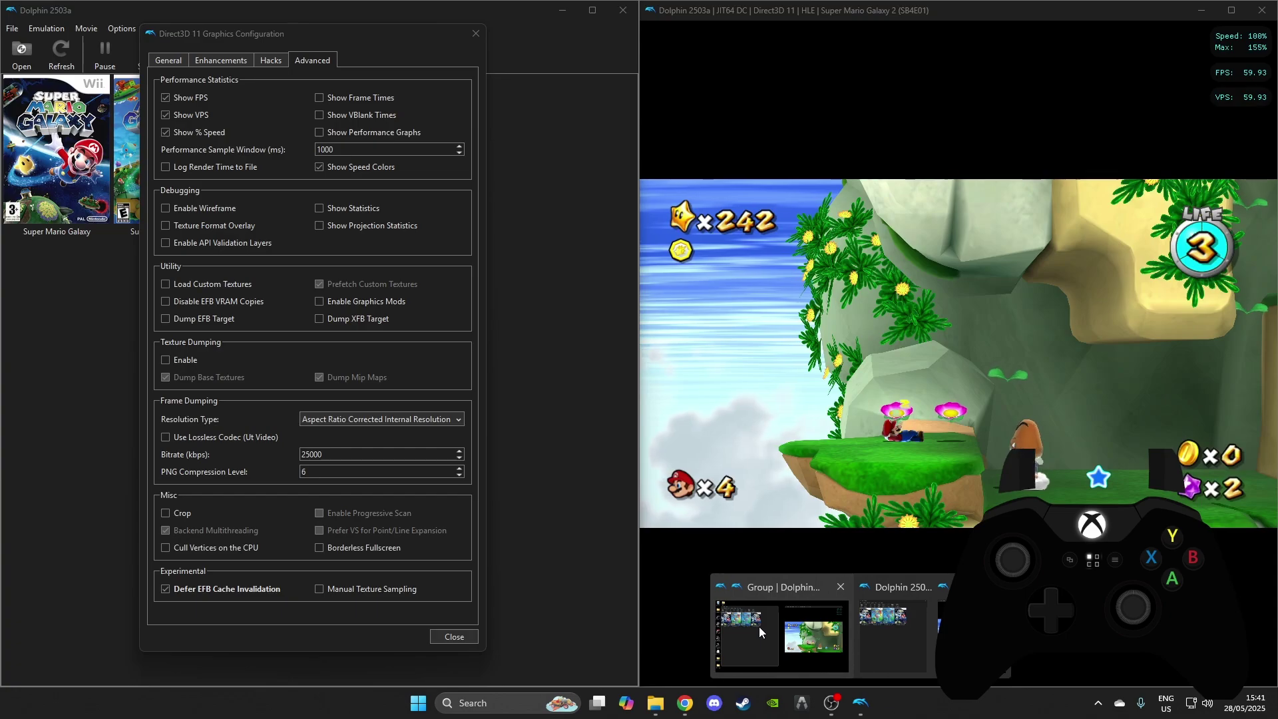
{"action": "left_click", "coordinate": [759, 626]}
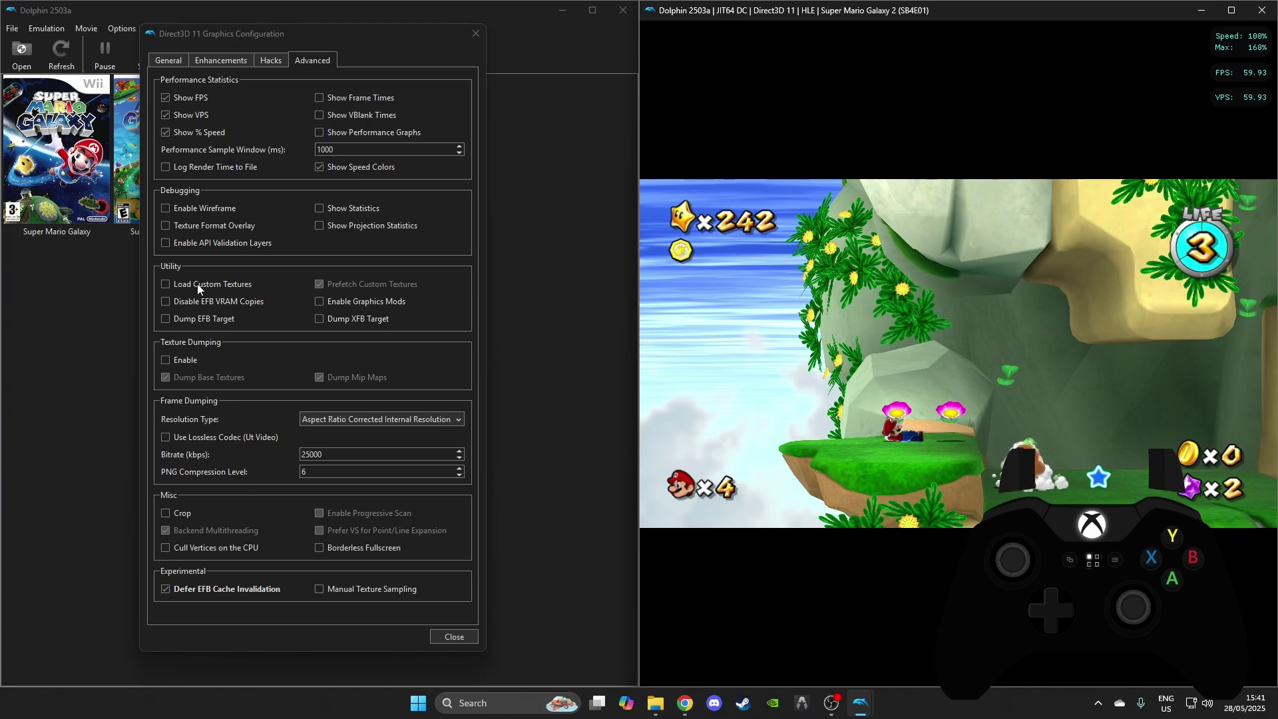
{"action": "left_click", "coordinate": [1232, 10]}
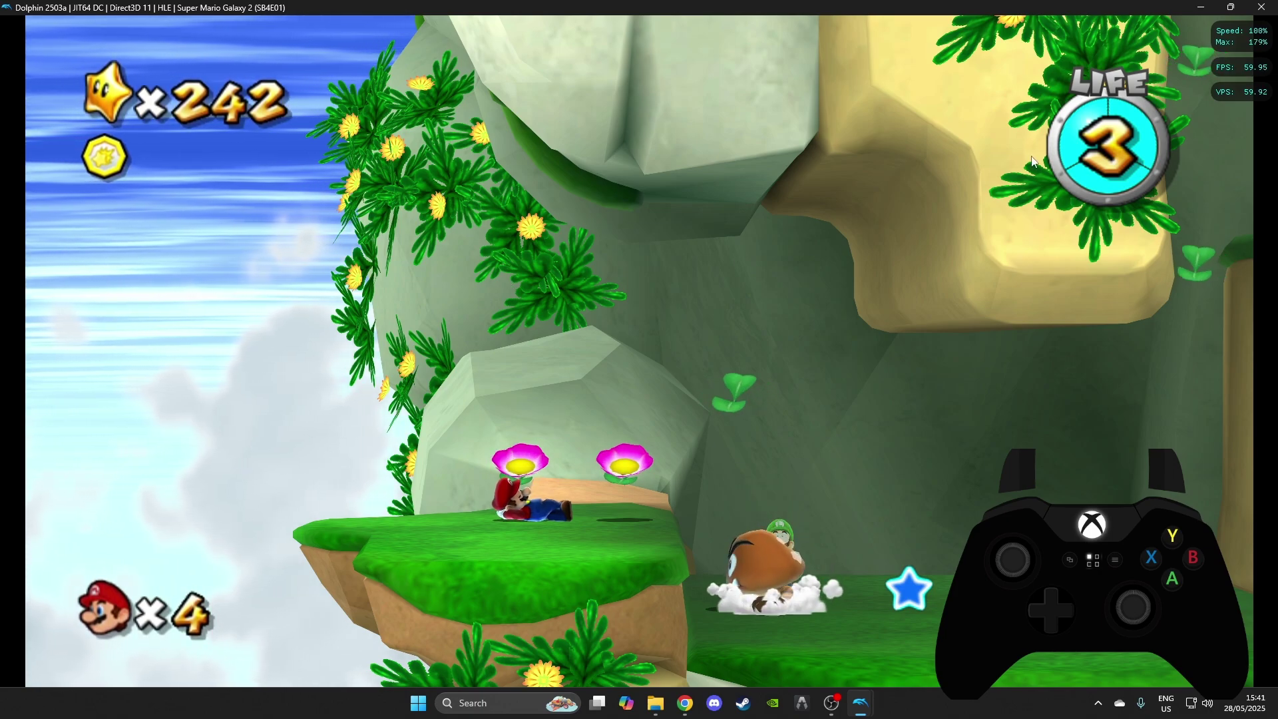
{"action": "double_click", "coordinate": [1017, 5]}
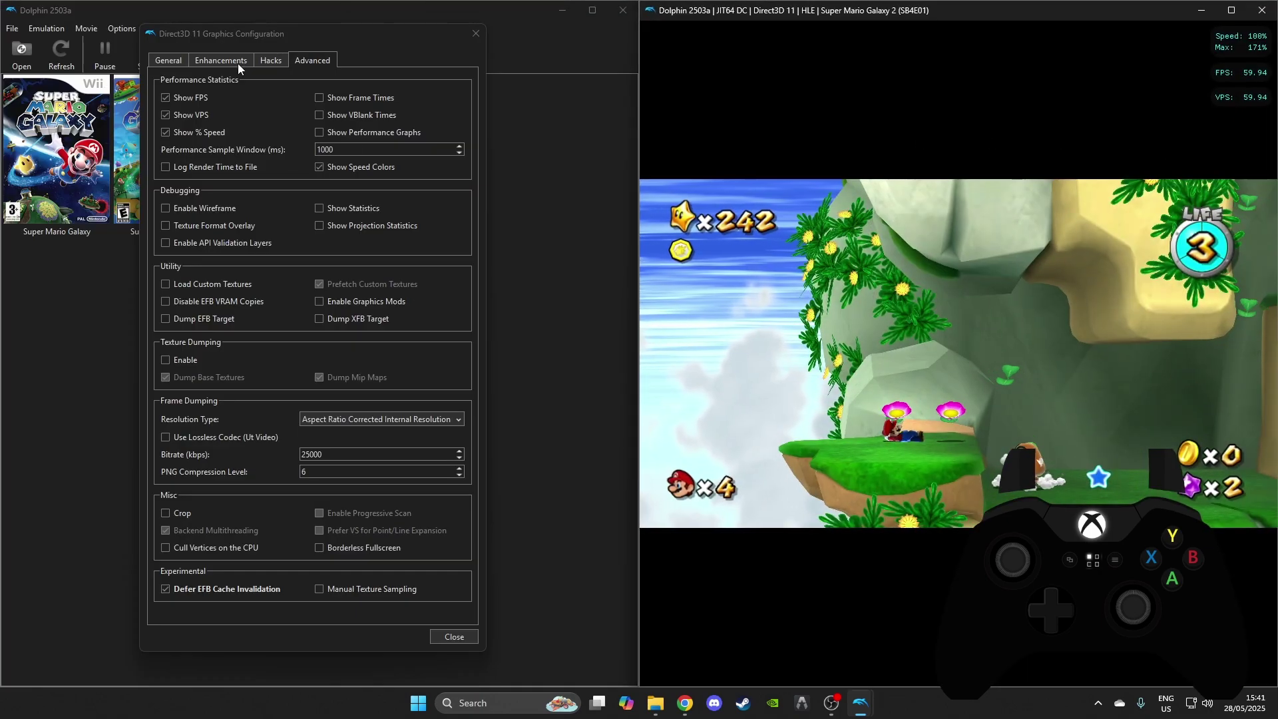
{"action": "left_click", "coordinate": [185, 284]}
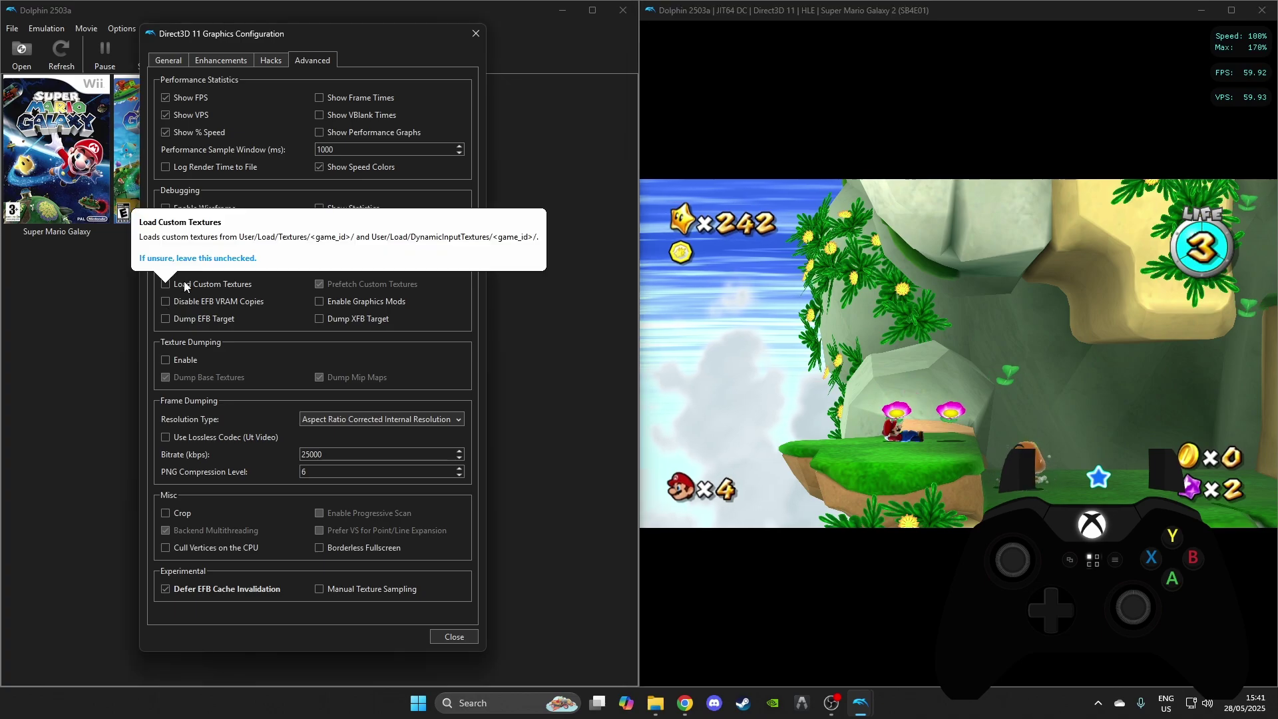
{"action": "left_click", "coordinate": [1230, 10]}
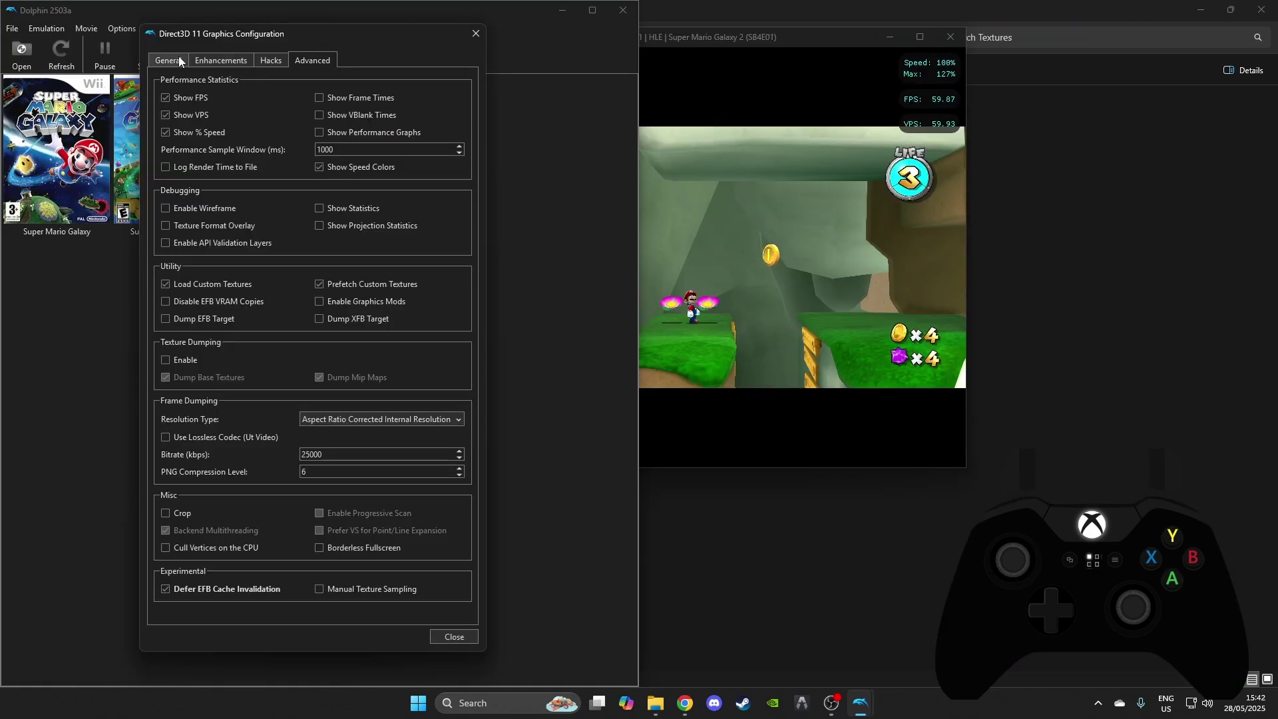
Step: Toggle V-Sync in the general graphics settings and close the graphics configuration
{"action": "left_click", "coordinate": [177, 58]}
{"action": "mouse_move", "coordinate": [177, 155]}
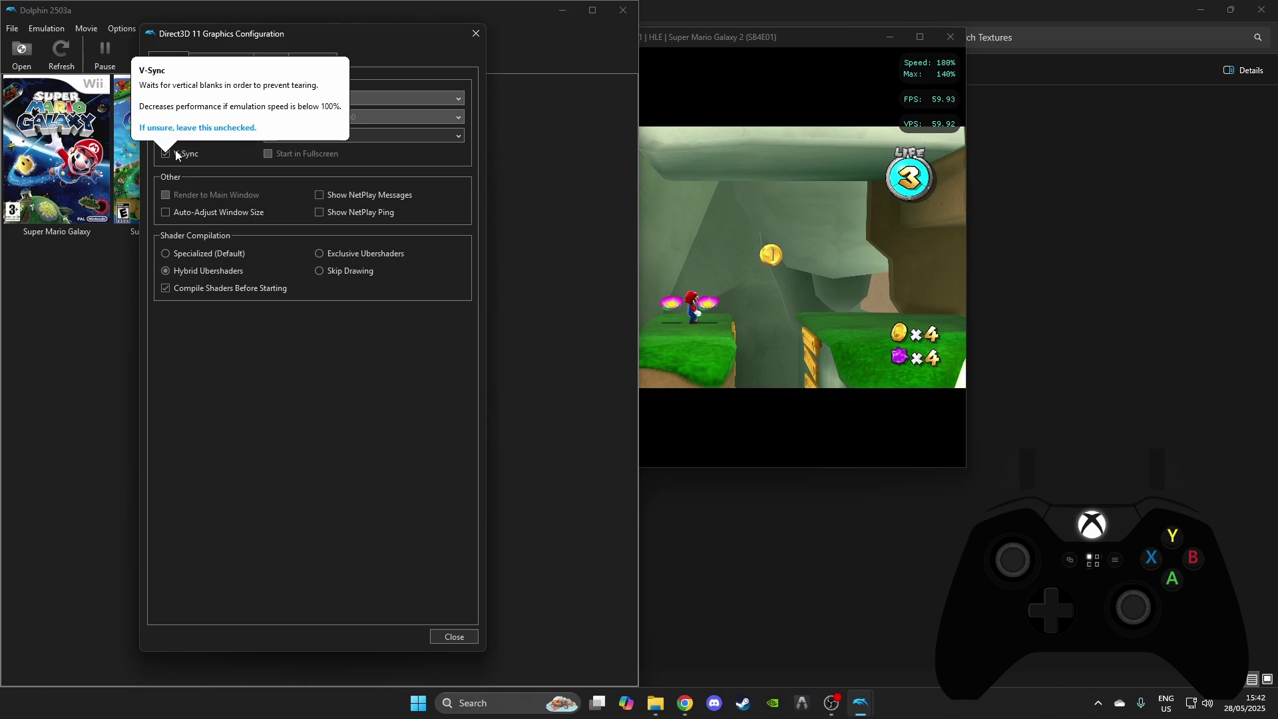
{"action": "left_click", "coordinate": [166, 154]}
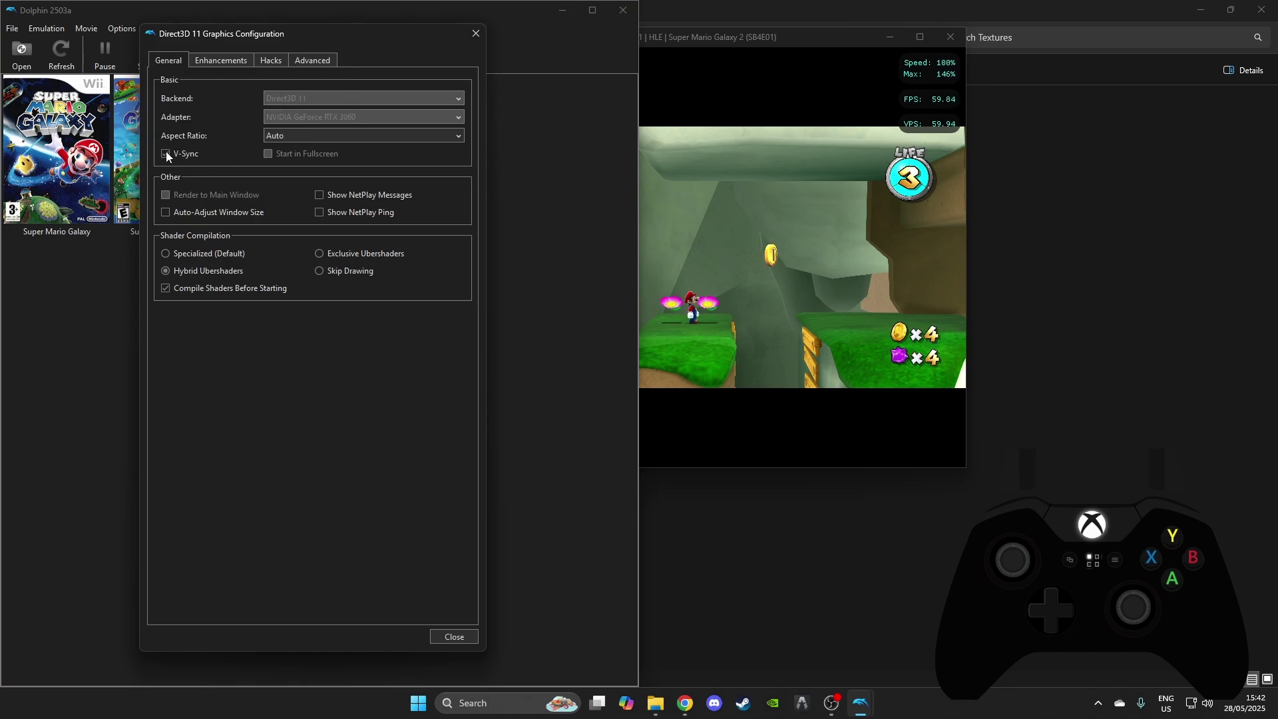
{"action": "left_click", "coordinate": [476, 34]}
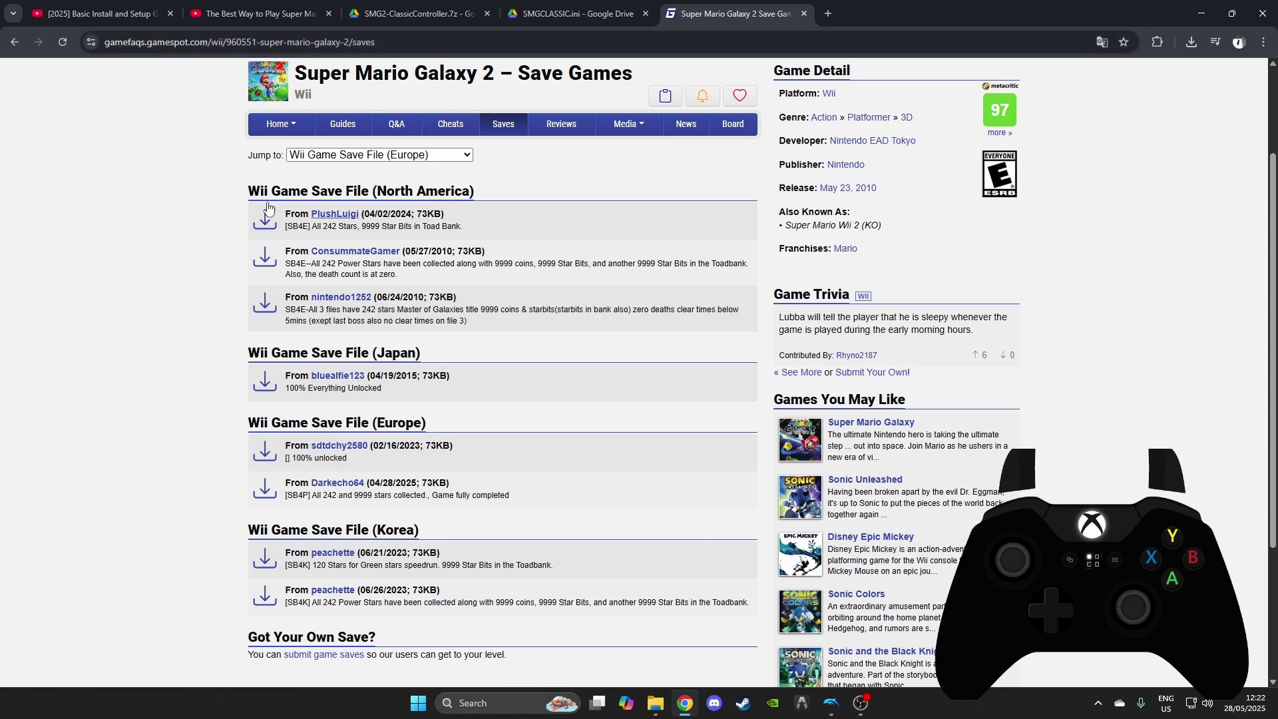
Step: Return to the Google results, reopen the GameFAQs Super Mario Galaxy 2 save page and examine the North America Wii save files
{"action": "left_click", "coordinate": [14, 42]}
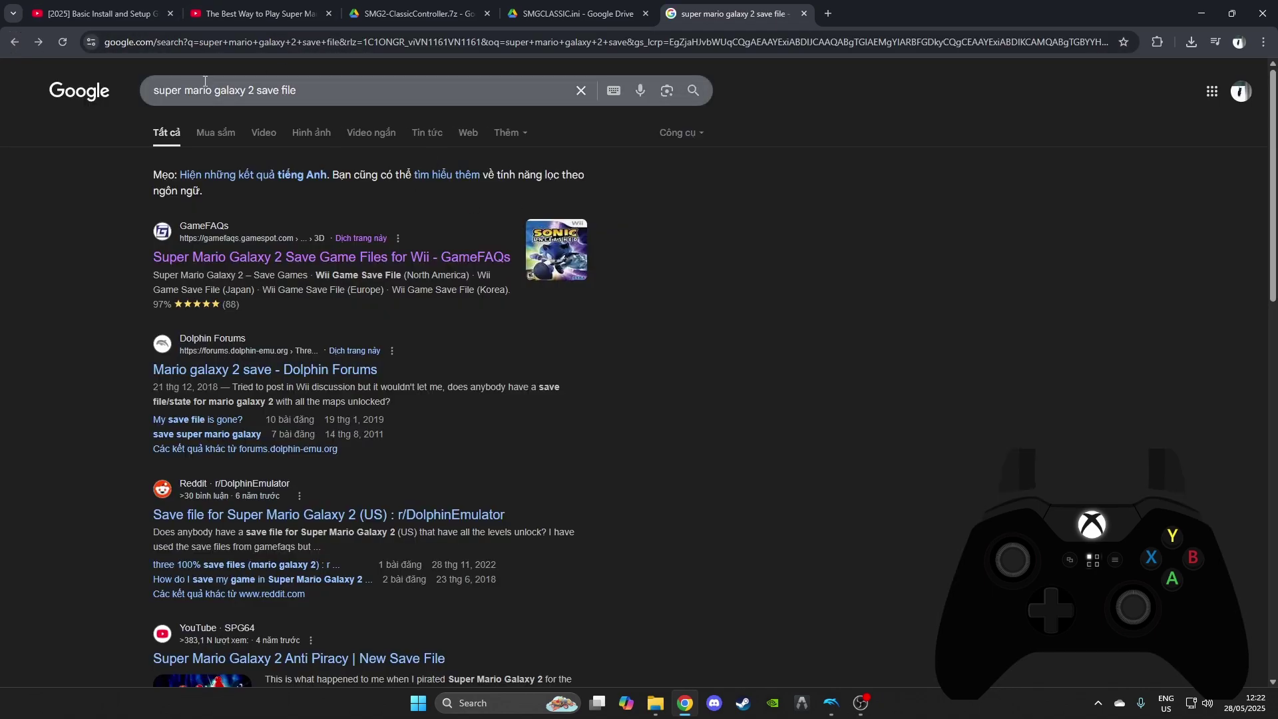
{"action": "left_click", "coordinate": [286, 257]}
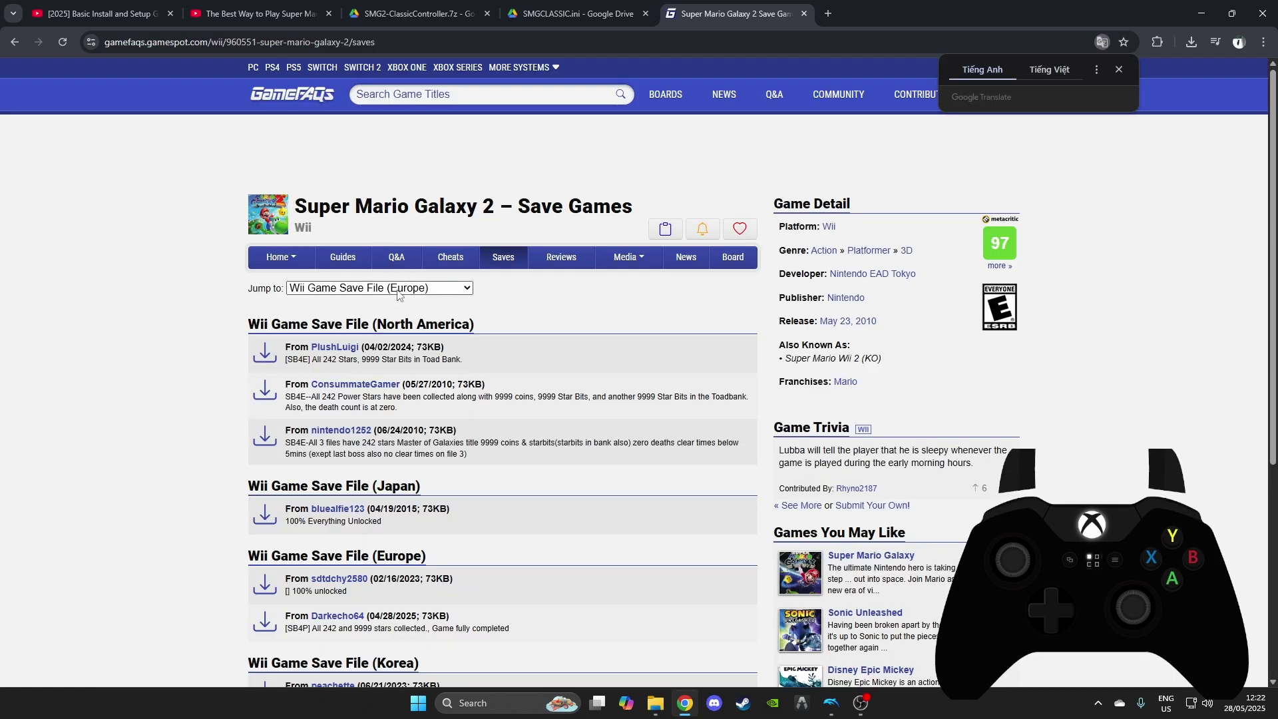
{"action": "scroll", "coordinate": [478, 418], "scroll_direction": "down", "scroll_amount": 3}
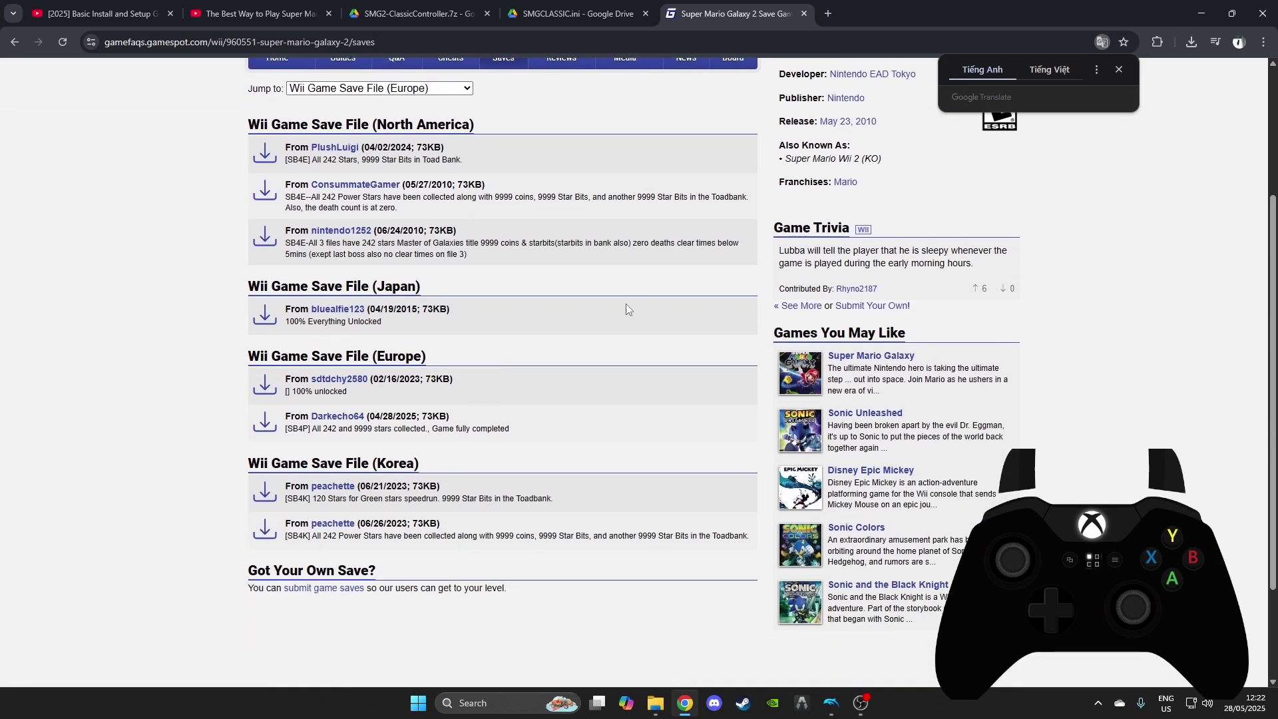
{"action": "scroll", "coordinate": [432, 195], "scroll_direction": "up", "scroll_amount": 1}
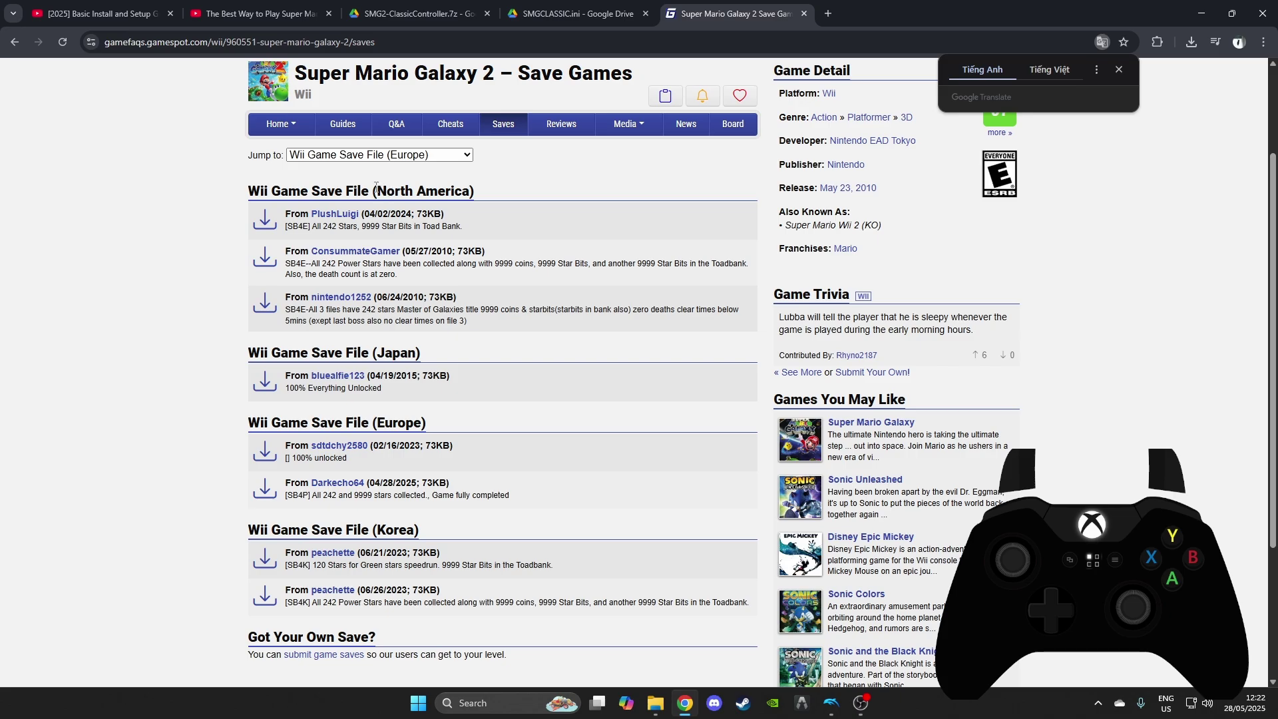
{"action": "left_click_drag", "start_coordinate": [376, 187], "coordinate": [477, 200]}
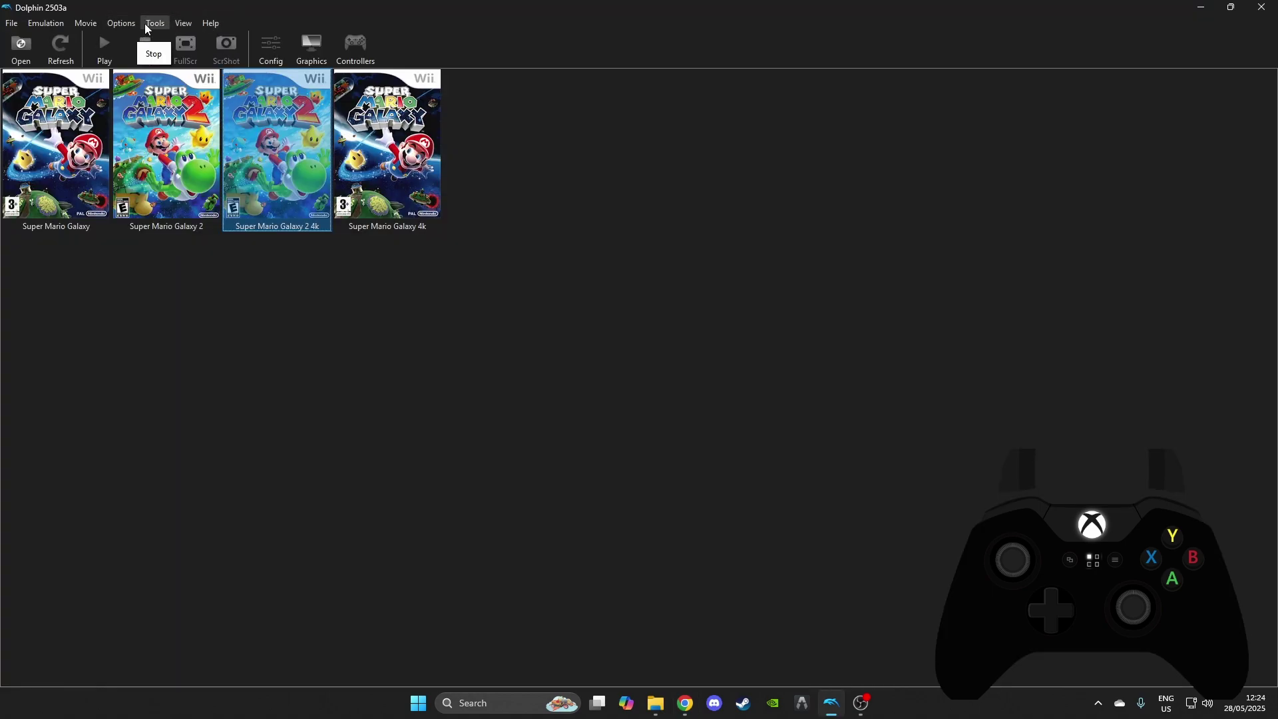
Step: Import the Wii save file super-mario-galaxy-2.29409.bin from the Downloads folder
{"action": "left_click", "coordinate": [153, 24]}
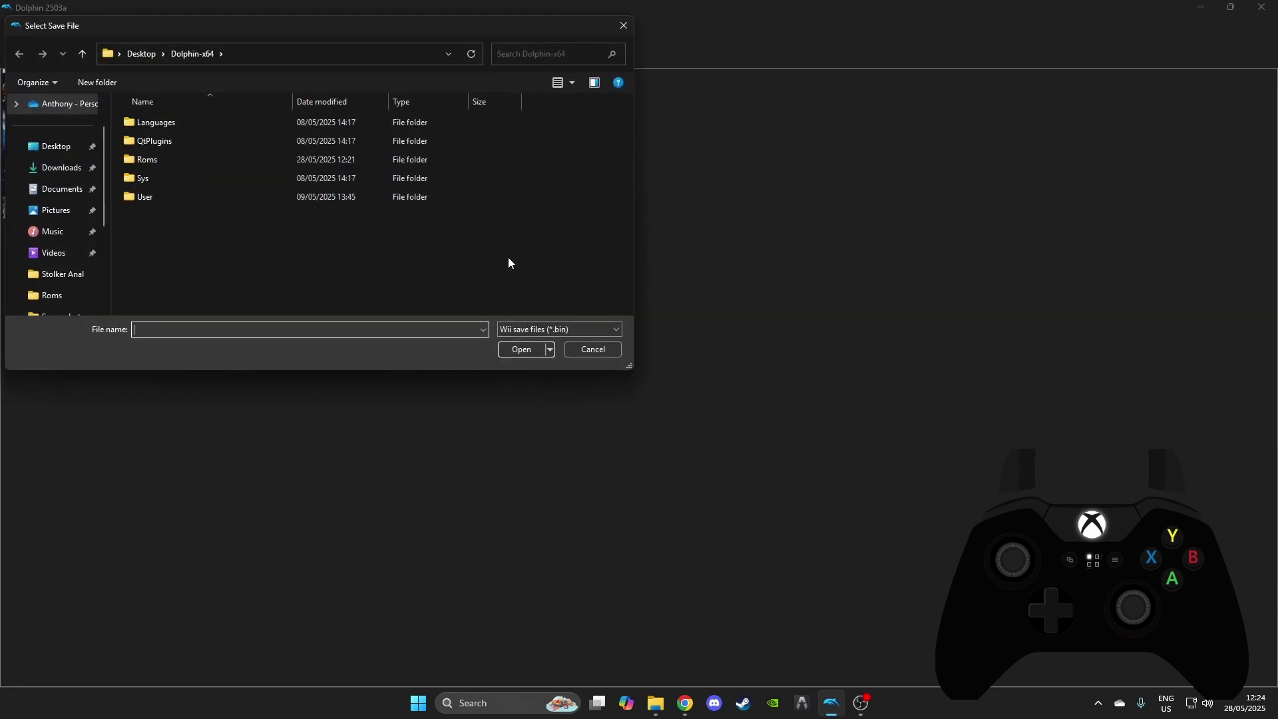
{"action": "left_click", "coordinate": [57, 169]}
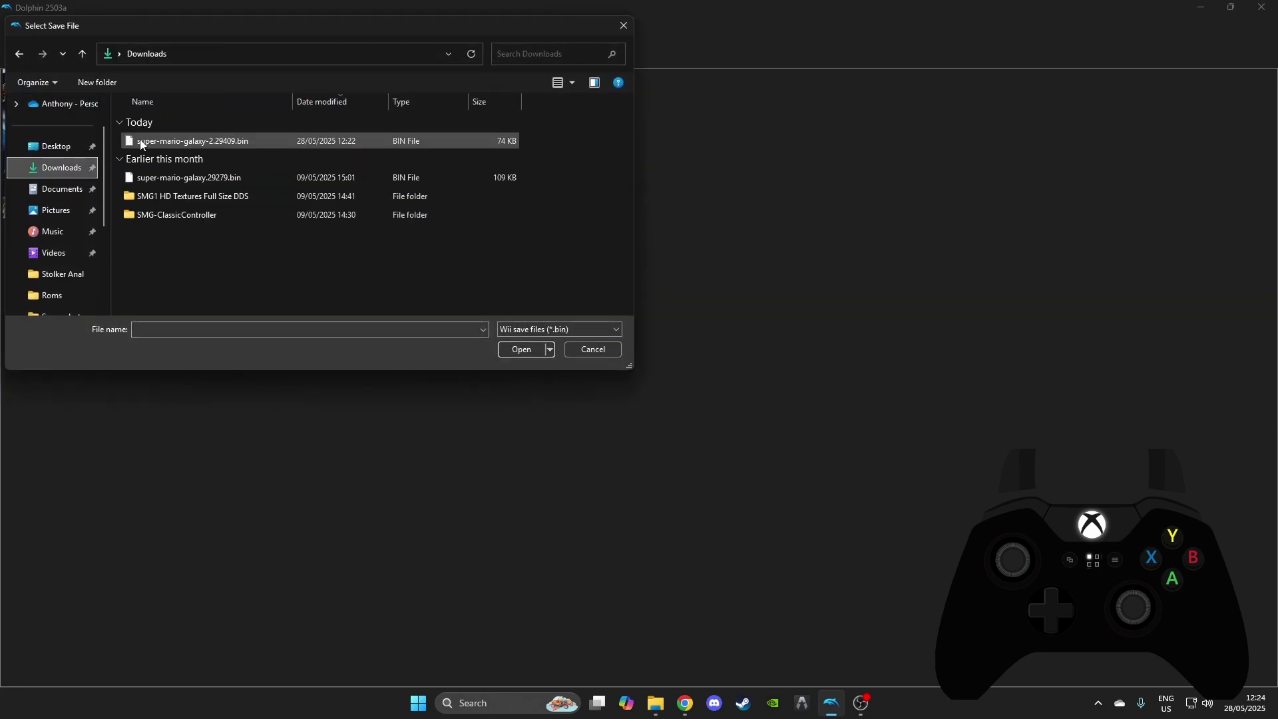
{"action": "left_click", "coordinate": [171, 141]}
{"action": "double_click", "coordinate": [170, 140]}
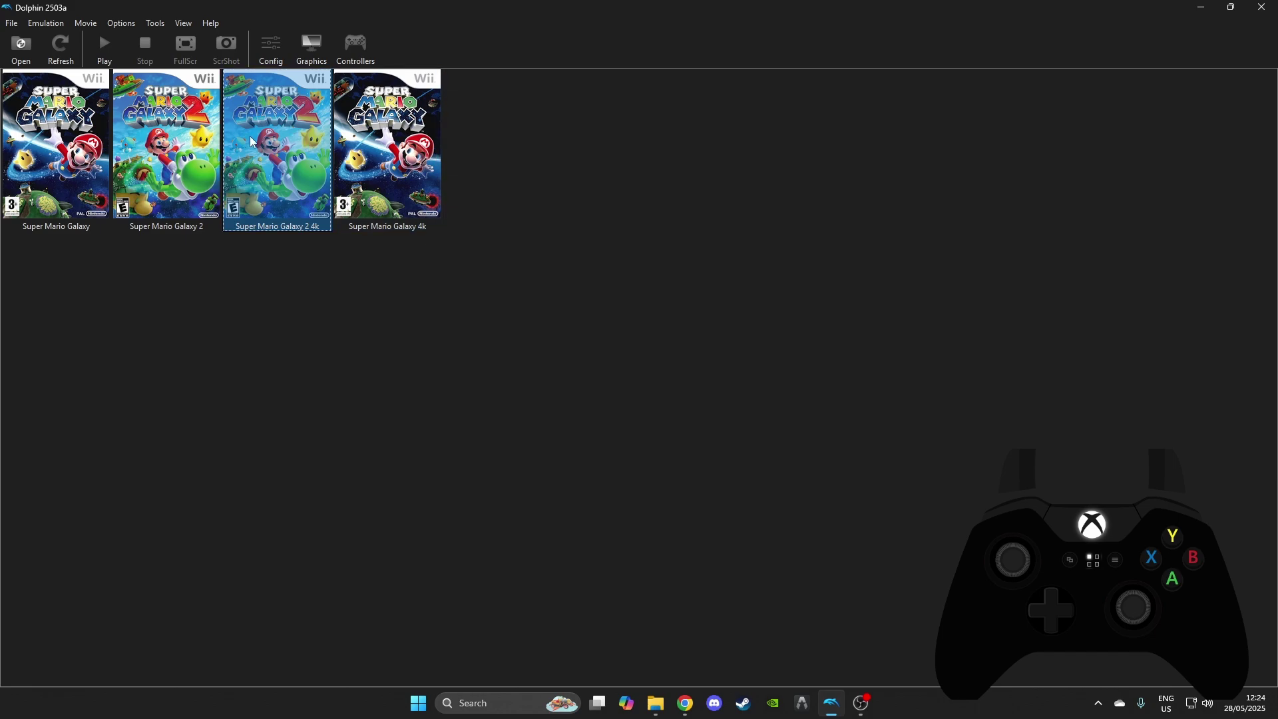
Step: Launch Super Mario Galaxy 2 4k and select the imported save in slot 1
{"action": "double_click", "coordinate": [276, 130]}
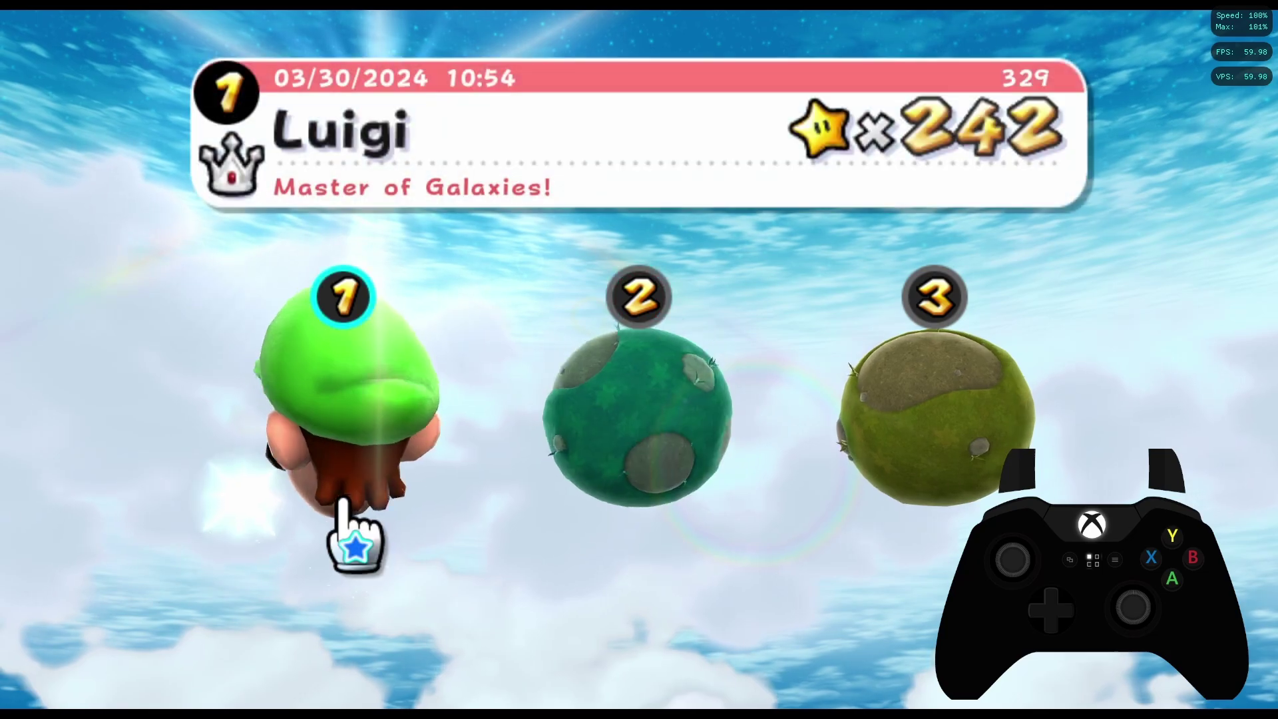
{"action": "left_click", "coordinate": [424, 400]}
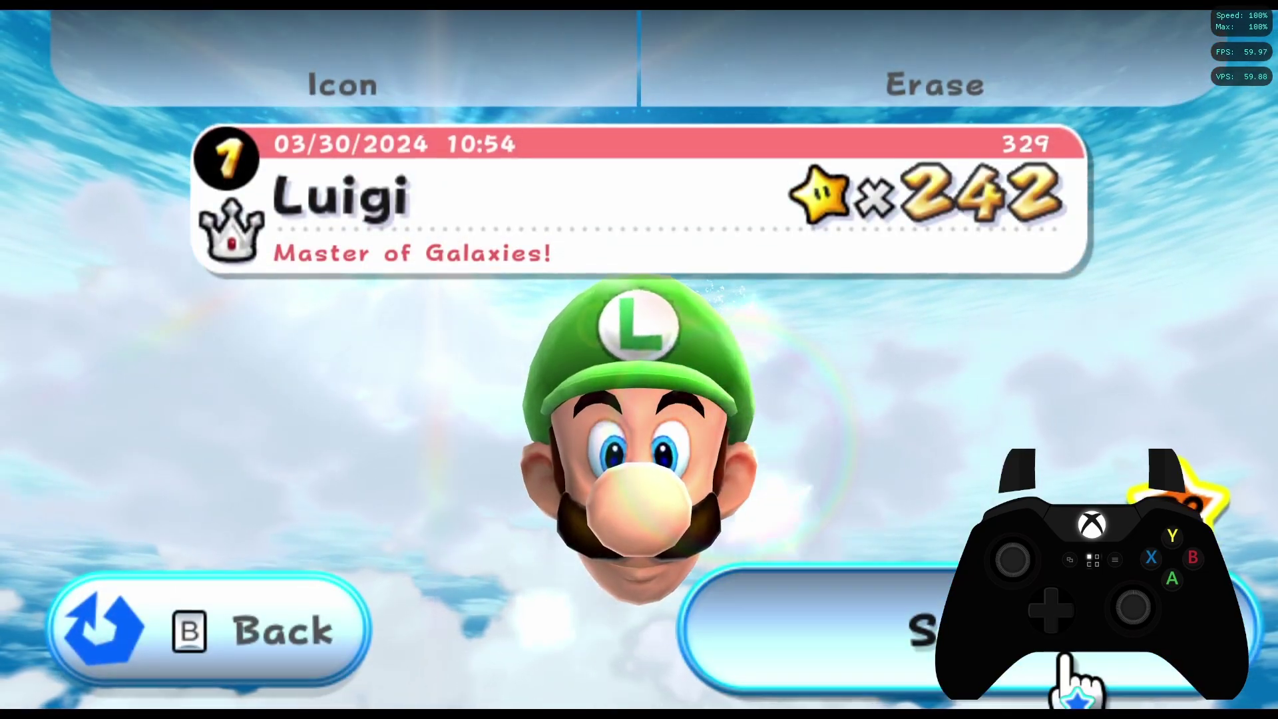